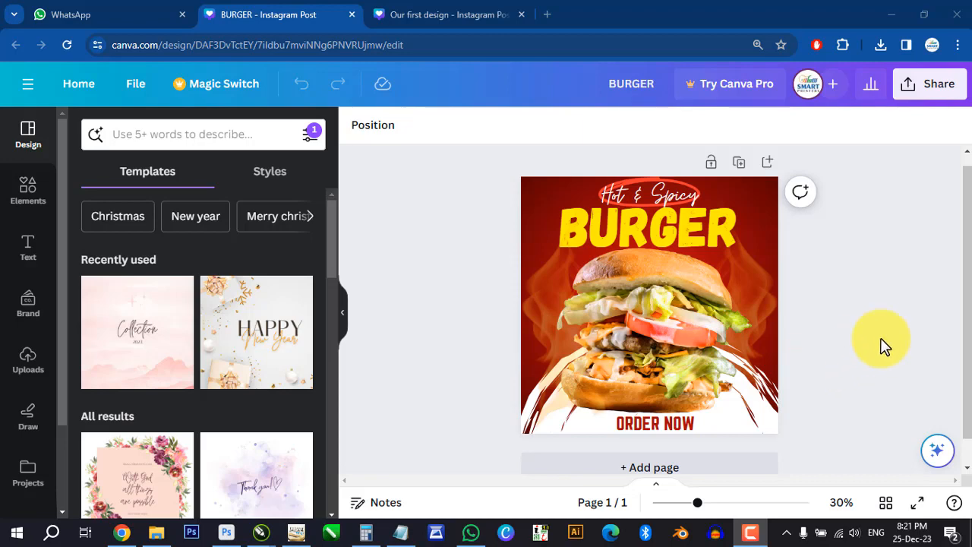
- Open the download settings for the BURGER design from its sharing options
{"action": "left_click", "coordinate": [934, 88]}
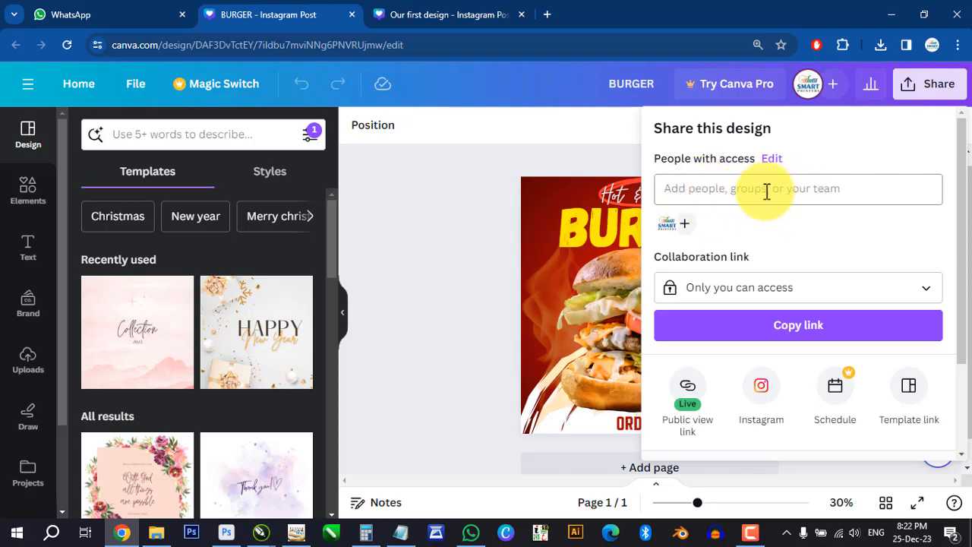
{"action": "left_click", "coordinate": [740, 188]}
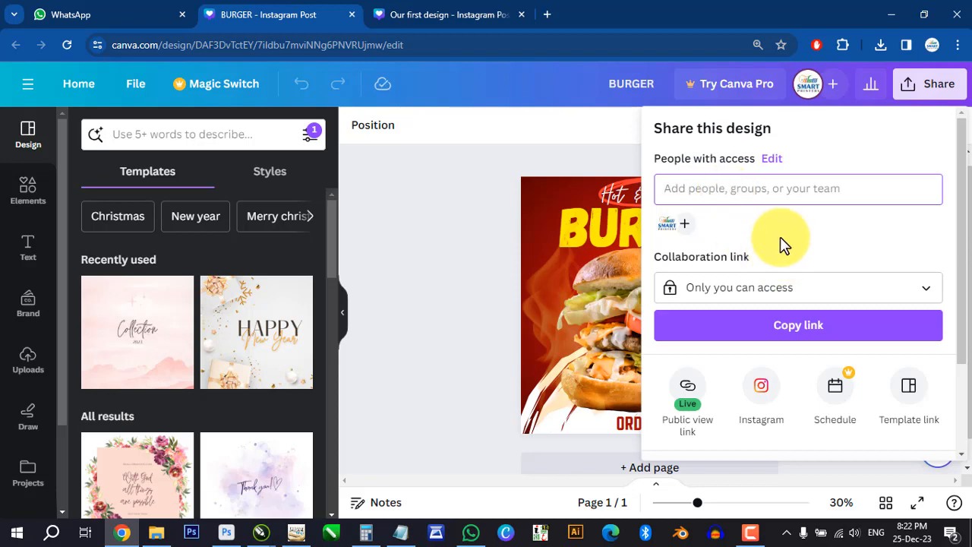
{"action": "scroll", "coordinate": [795, 256], "scroll_direction": "down", "scroll_amount": 1}
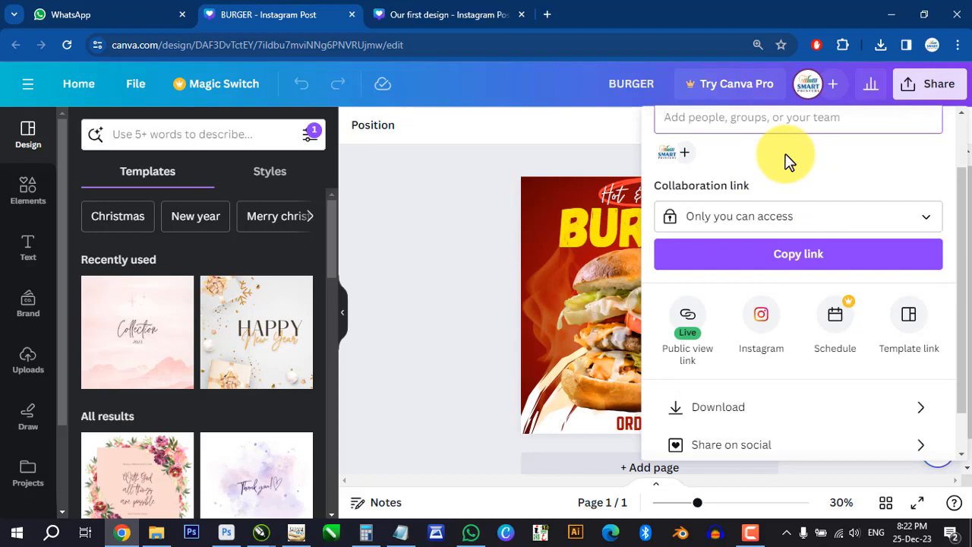
{"action": "scroll", "coordinate": [856, 389], "scroll_direction": "down", "scroll_amount": 1}
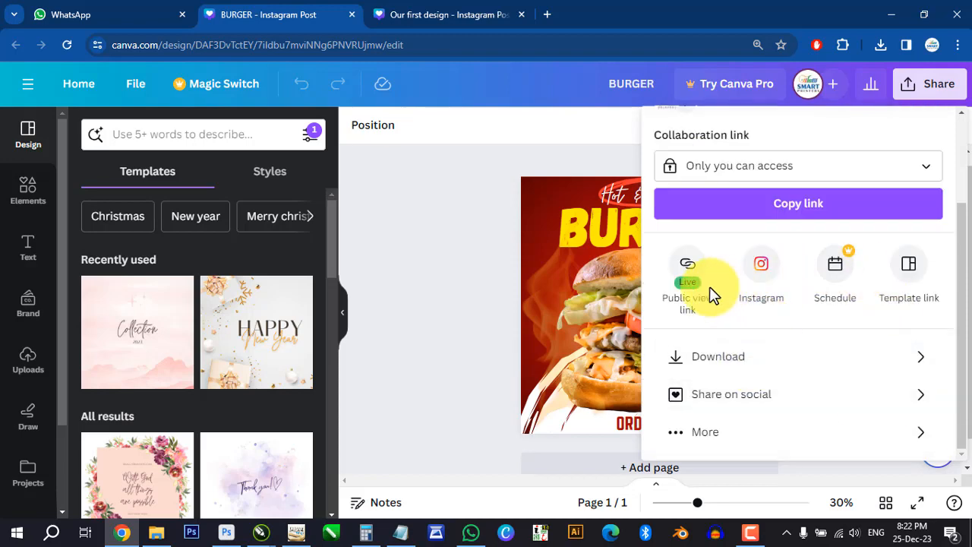
{"action": "left_click", "coordinate": [734, 365]}
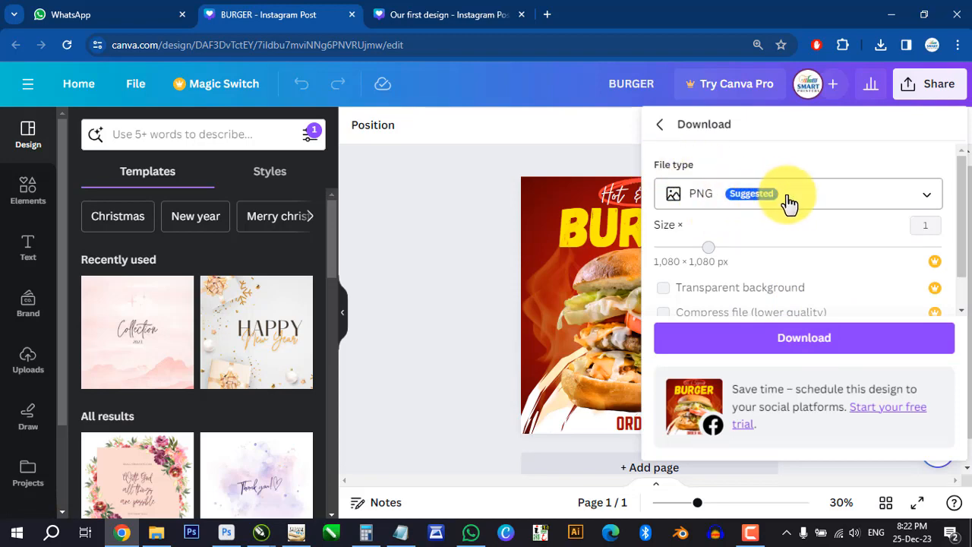
- Examine the full list of file types offered for downloading the BURGER design
{"action": "left_click", "coordinate": [845, 201]}
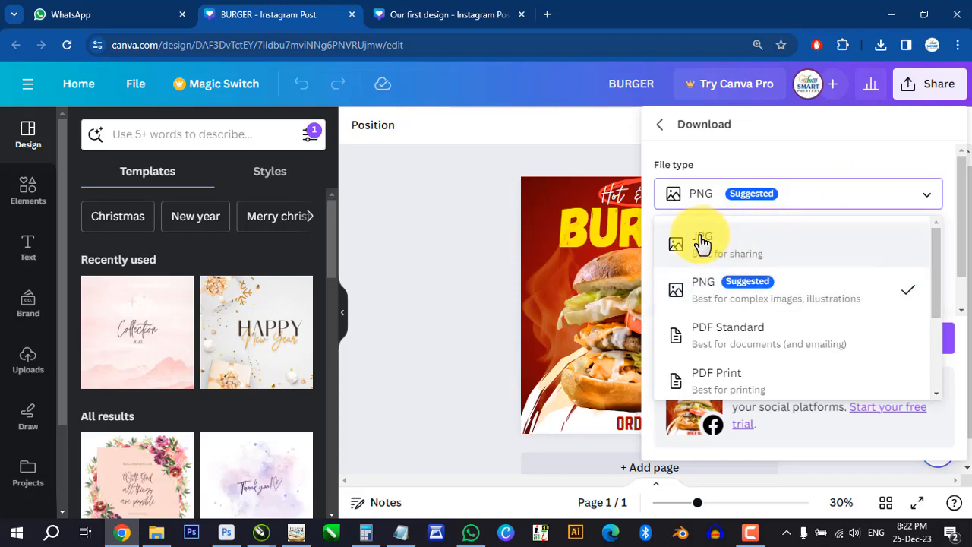
{"action": "scroll", "coordinate": [720, 349], "scroll_direction": "down", "scroll_amount": 2}
{"action": "scroll", "coordinate": [740, 346], "scroll_direction": "up", "scroll_amount": 2}
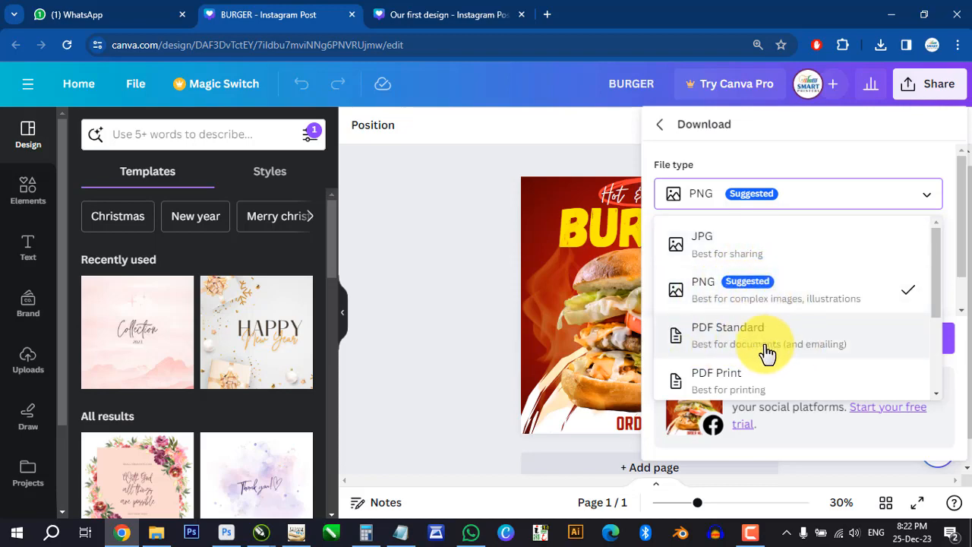
{"action": "scroll", "coordinate": [763, 352], "scroll_direction": "down", "scroll_amount": 3}
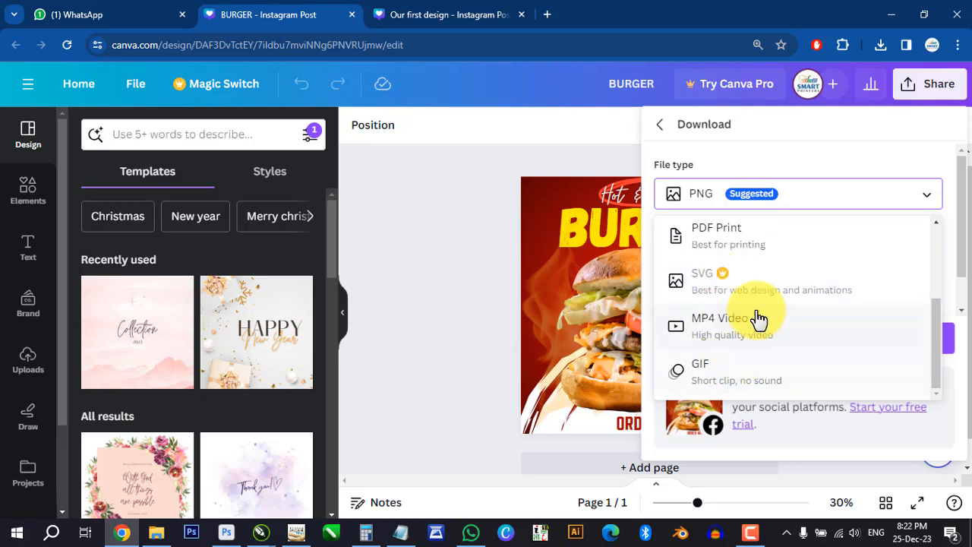
{"action": "scroll", "coordinate": [760, 322], "scroll_direction": "up", "scroll_amount": 3}
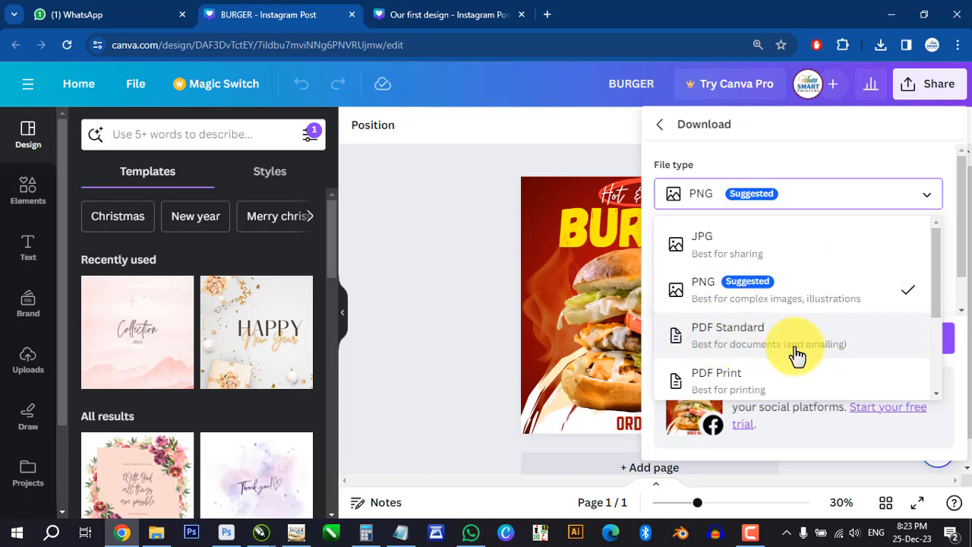
{"action": "scroll", "coordinate": [744, 354], "scroll_direction": "down", "scroll_amount": 1}
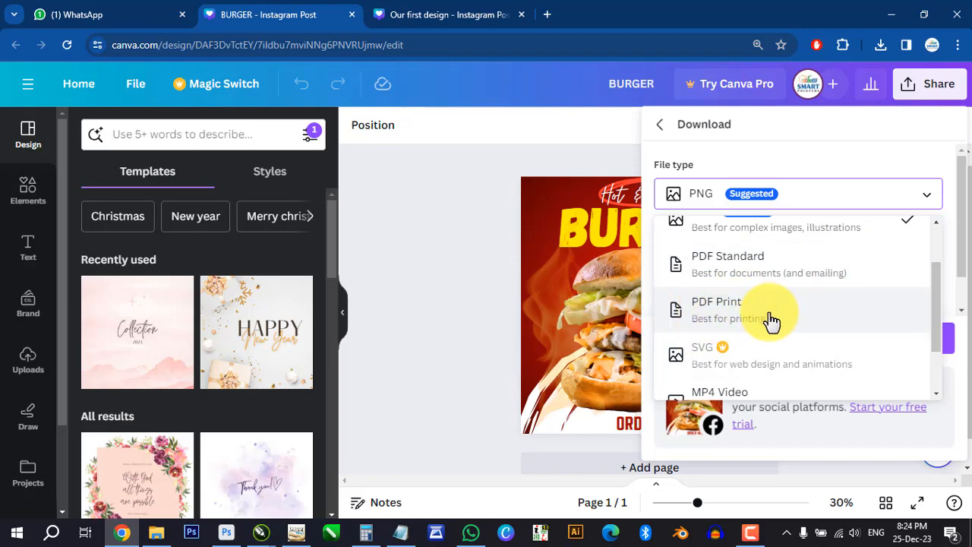
{"action": "scroll", "coordinate": [776, 321], "scroll_direction": "down", "scroll_amount": 1}
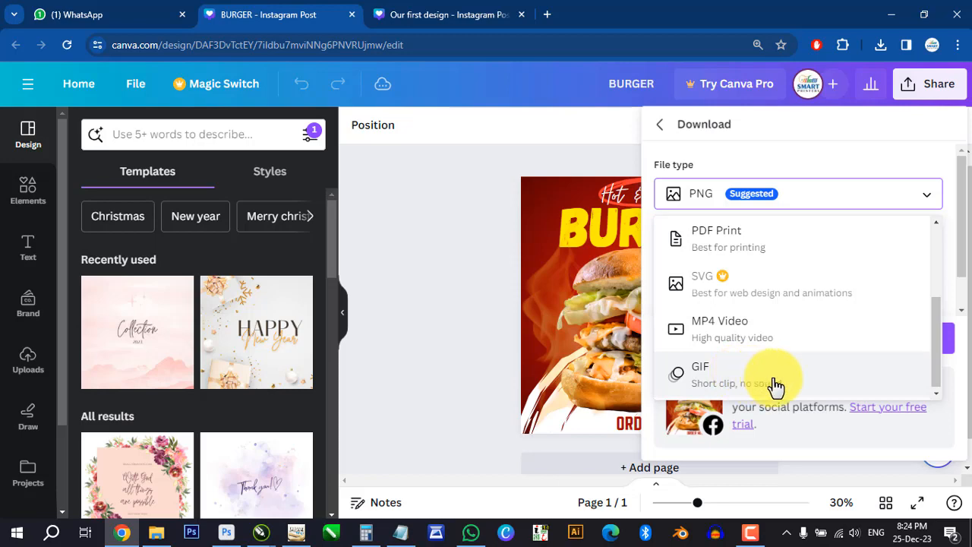
{"action": "scroll", "coordinate": [826, 351], "scroll_direction": "up", "scroll_amount": 3}
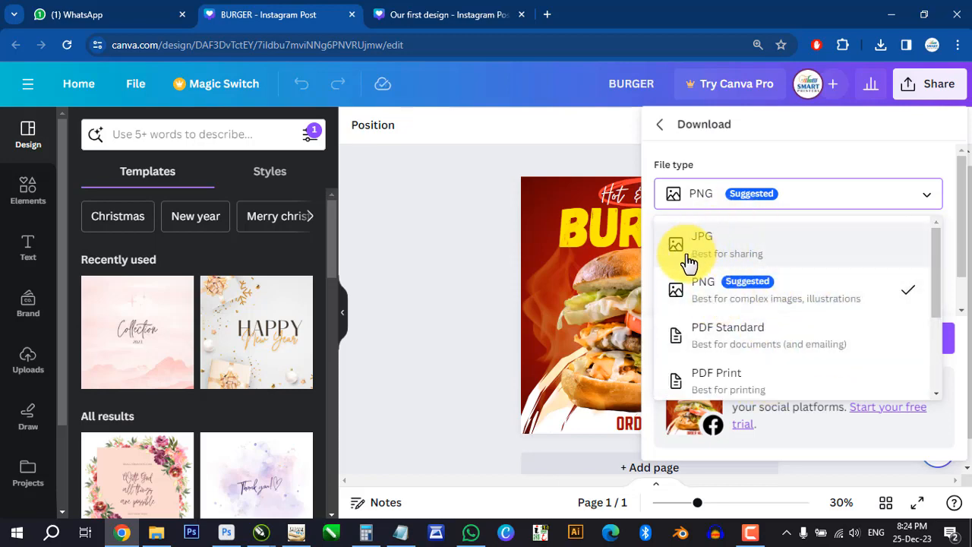
- Keep PNG as the file type and download the BURGER design
{"action": "left_click", "coordinate": [705, 294]}
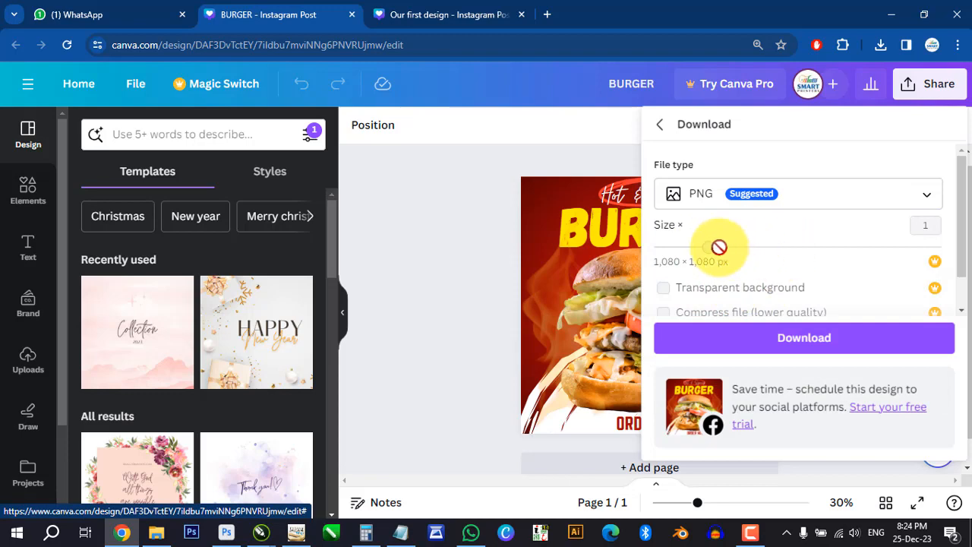
{"action": "scroll", "coordinate": [763, 298], "scroll_direction": "down", "scroll_amount": 1}
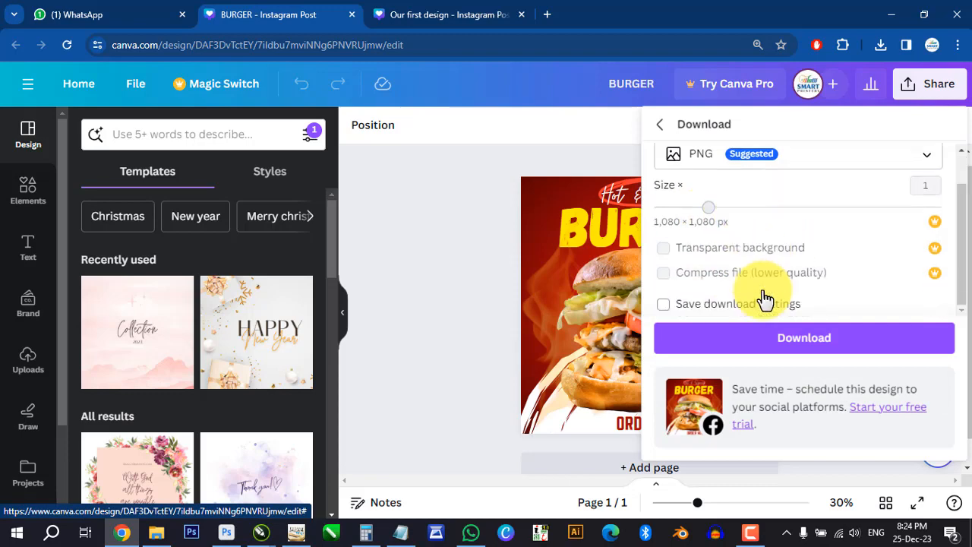
{"action": "scroll", "coordinate": [725, 278], "scroll_direction": "up", "scroll_amount": 1}
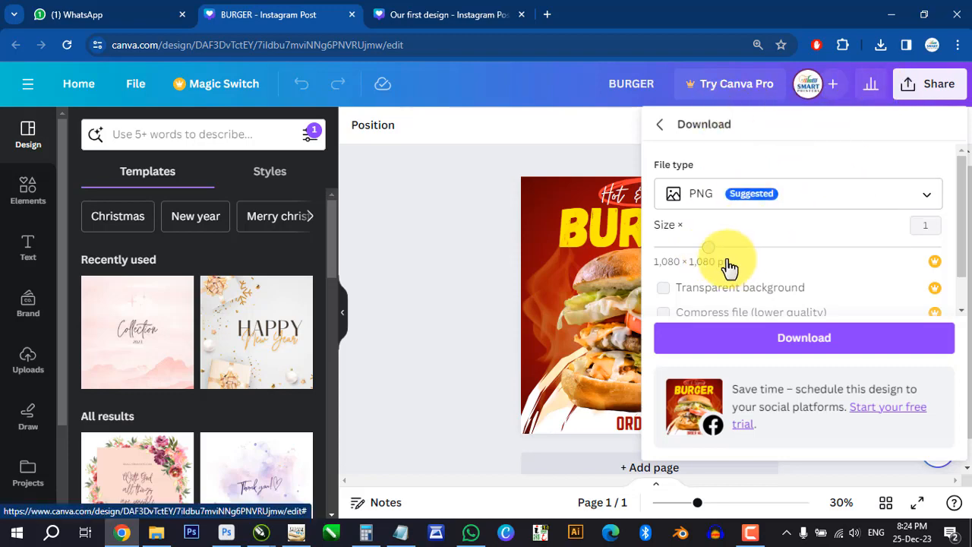
{"action": "left_click", "coordinate": [785, 343]}
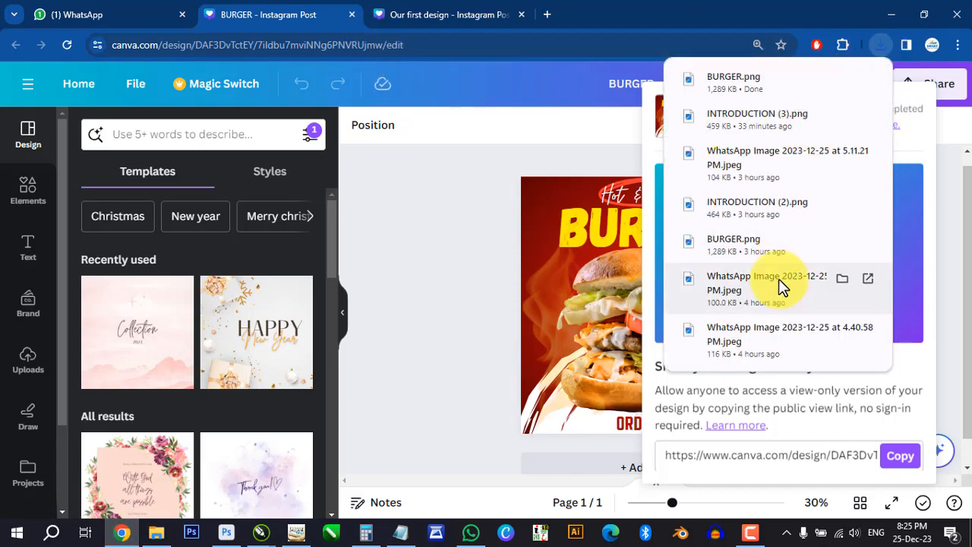
- Locate the downloaded BURGER.png in File Explorer's Downloads folder, return to the Canva design and dismiss the download notice
{"action": "left_click", "coordinate": [284, 17]}
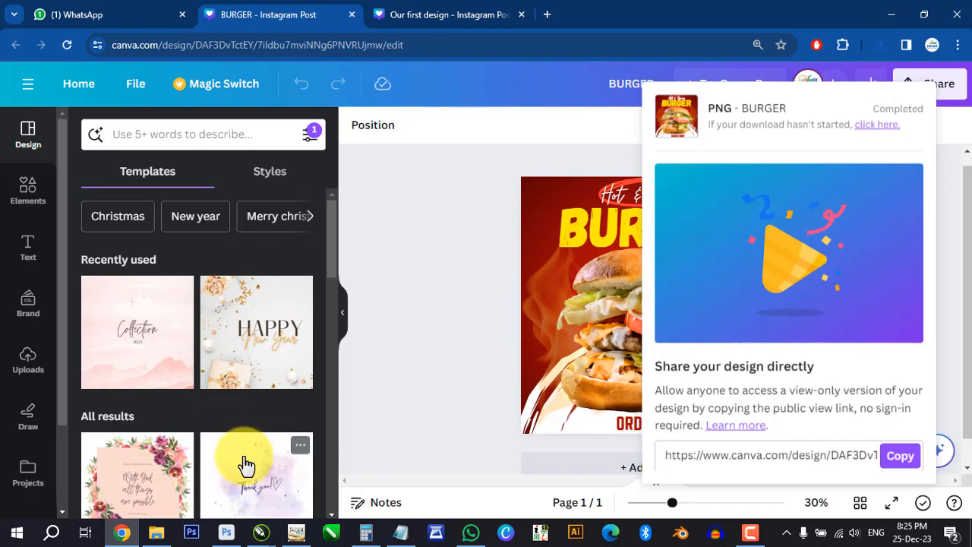
{"action": "mouse_move", "coordinate": [156, 536]}
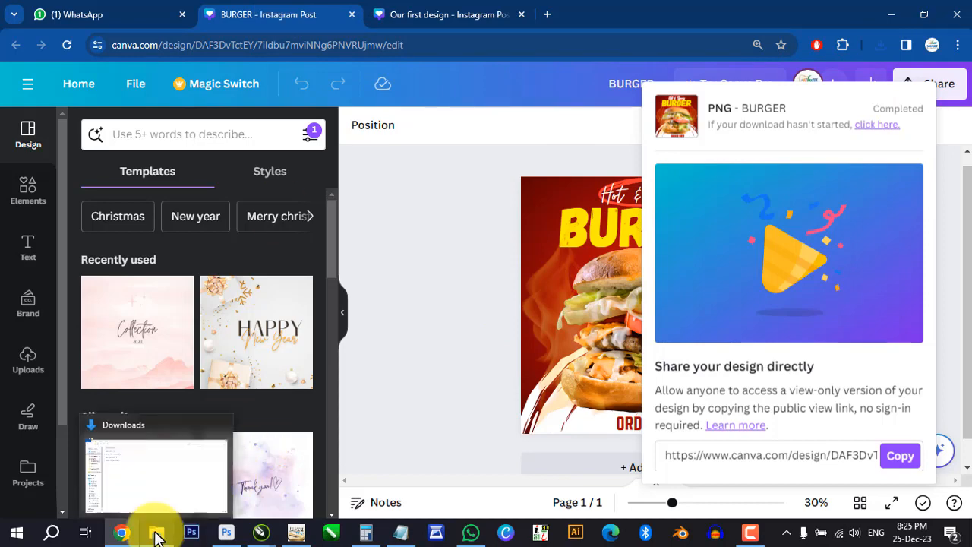
{"action": "left_click", "coordinate": [155, 536]}
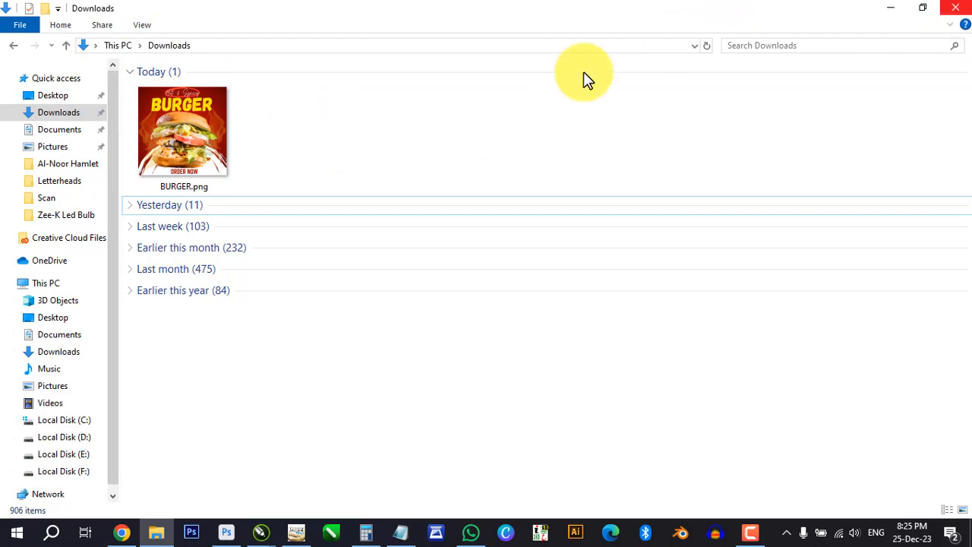
{"action": "left_click", "coordinate": [188, 134]}
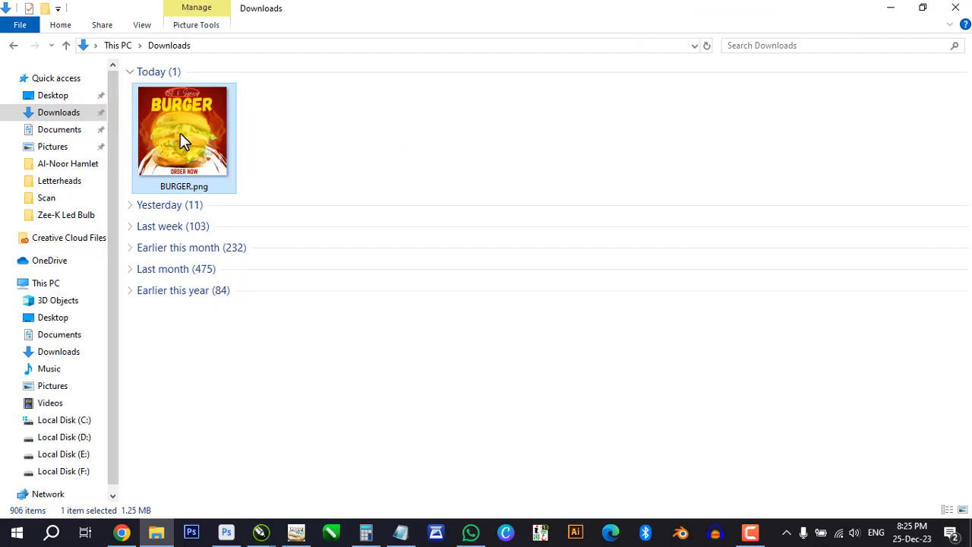
{"action": "left_click", "coordinate": [892, 10]}
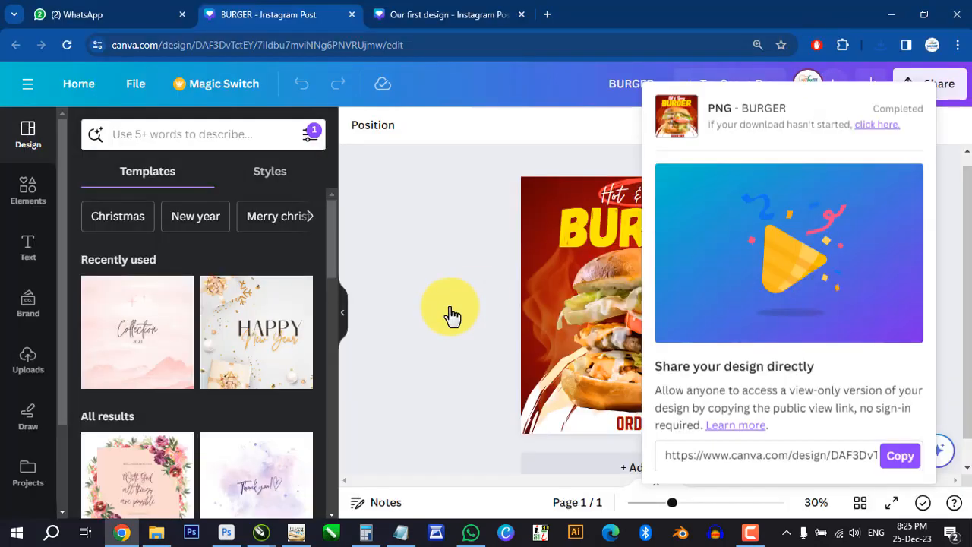
{"action": "left_click", "coordinate": [628, 129]}
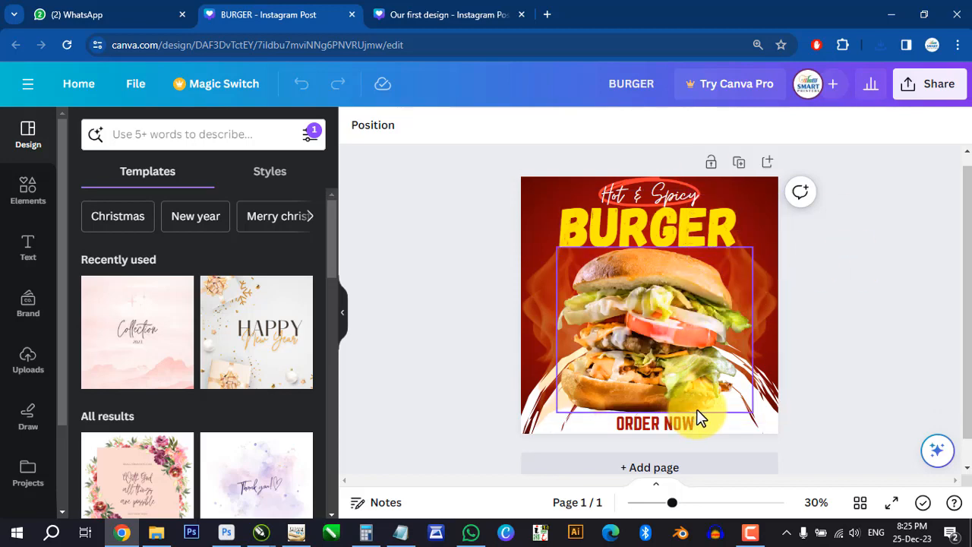
- Switch to the blank design "Our first design", add a default heading to its page and open the heading's font list
{"action": "key", "text": "ctrl+Tab"}
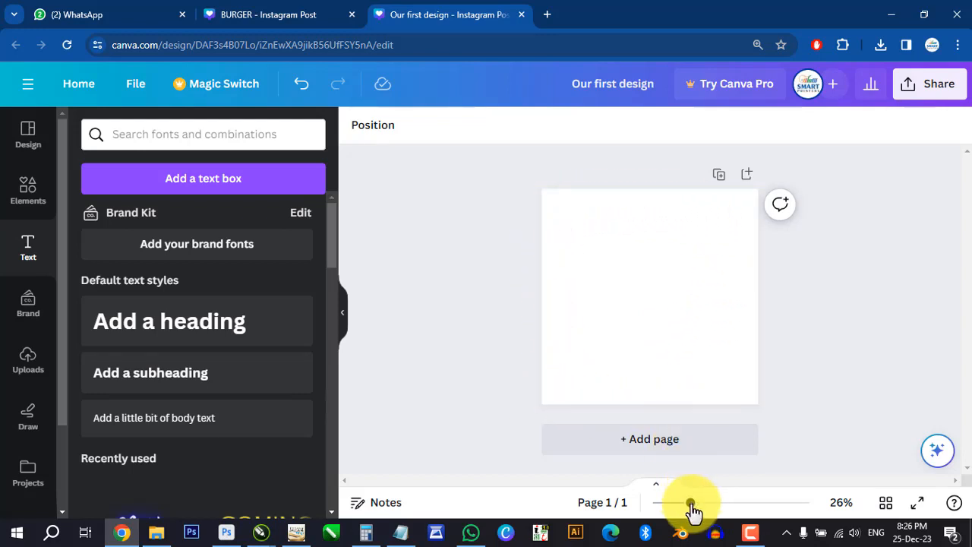
{"action": "mouse_move", "coordinate": [693, 511]}
{"action": "left_mouse_down"}
{"action": "mouse_move", "coordinate": [735, 516]}
{"action": "mouse_move", "coordinate": [649, 513]}
{"action": "mouse_move", "coordinate": [721, 512]}
{"action": "mouse_move", "coordinate": [697, 516]}
{"action": "mouse_move", "coordinate": [688, 507]}
{"action": "left_mouse_up"}
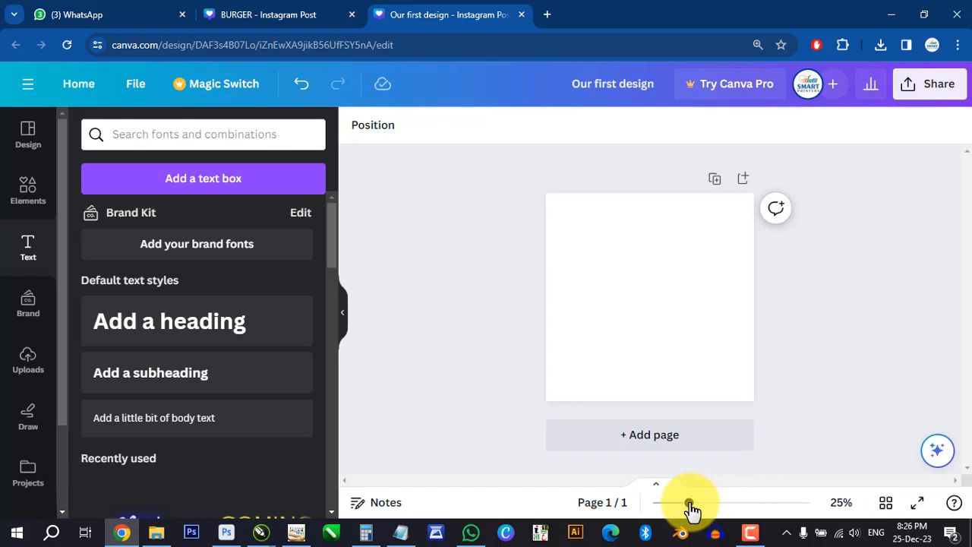
{"action": "left_click_drag", "start_coordinate": [691, 511], "coordinate": [699, 511]}
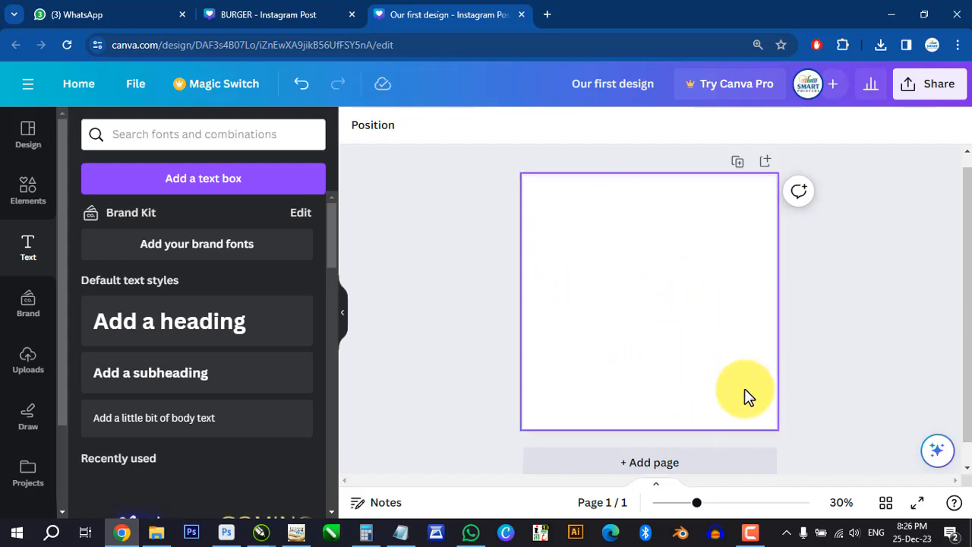
{"action": "mouse_move", "coordinate": [697, 510]}
{"action": "left_mouse_down"}
{"action": "mouse_move", "coordinate": [729, 512]}
{"action": "mouse_move", "coordinate": [679, 512]}
{"action": "mouse_move", "coordinate": [697, 514]}
{"action": "left_mouse_up"}
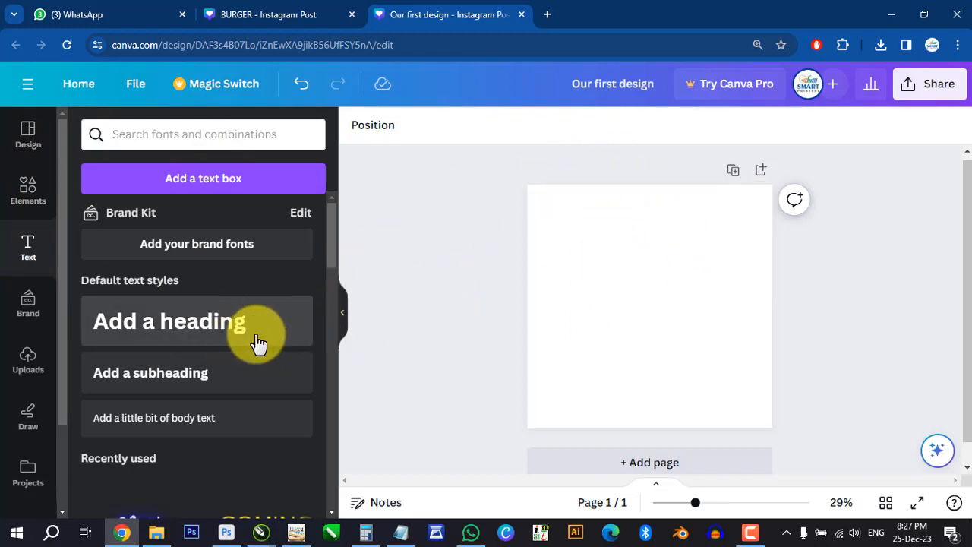
{"action": "left_click", "coordinate": [185, 333]}
{"action": "key", "text": "ctrl+c"}
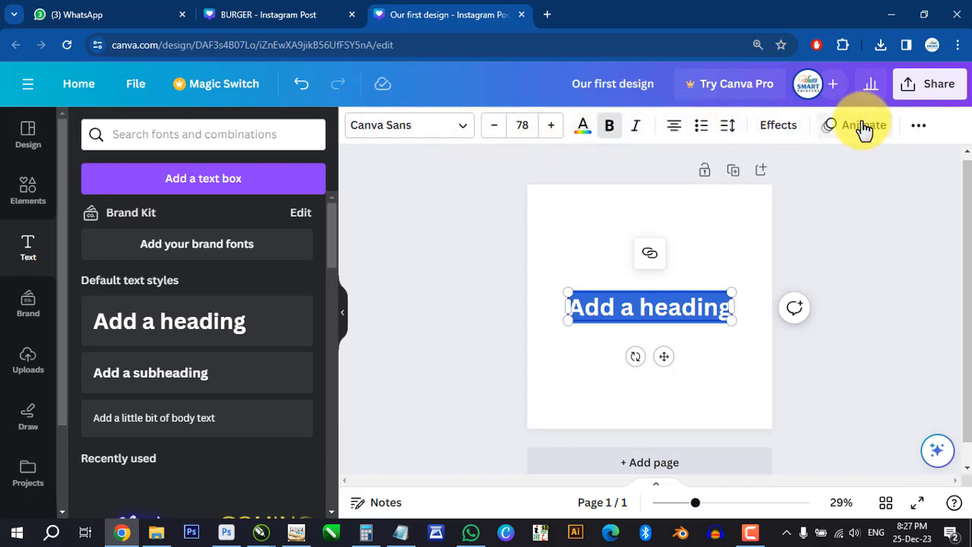
{"action": "left_click", "coordinate": [466, 128]}
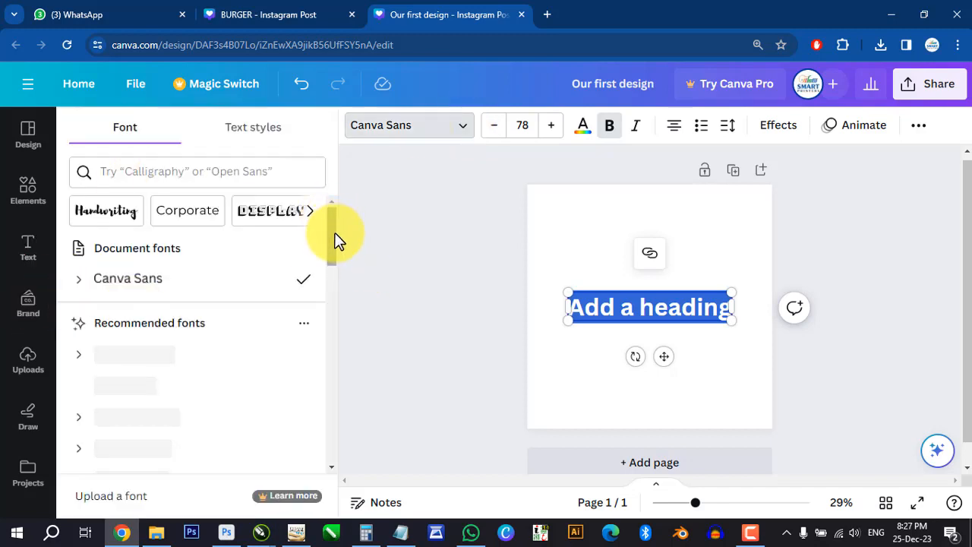
{"action": "left_click_drag", "start_coordinate": [329, 231], "coordinate": [336, 260]}
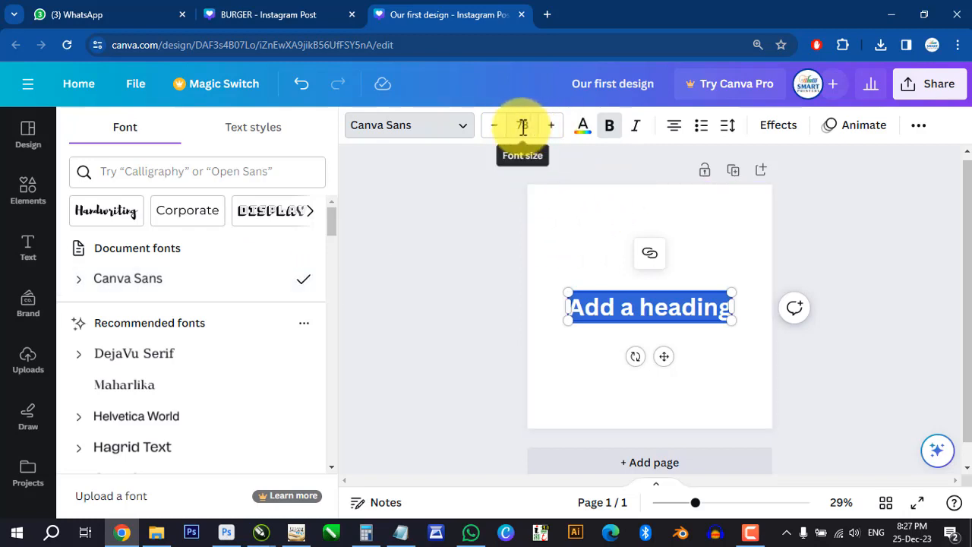
- Increase the heading's font size stepwise to 87, and reduce it stepwise to 76
{"action": "left_click", "coordinate": [552, 127]}
{"action": "left_click", "coordinate": [552, 128]}
{"action": "left_click", "coordinate": [553, 127]}
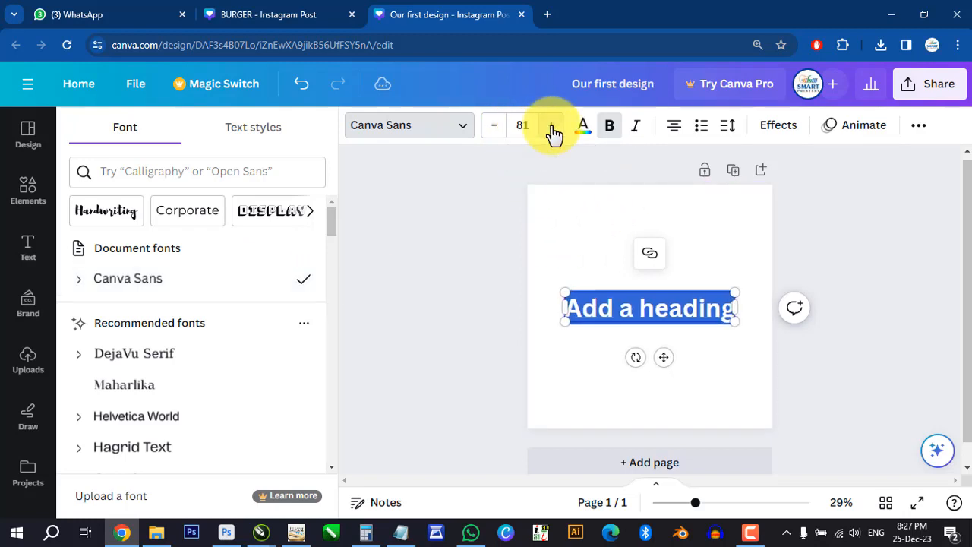
{"action": "left_click", "coordinate": [552, 128]}
{"action": "left_click", "coordinate": [552, 128]}
{"action": "left_click", "coordinate": [552, 127]}
{"action": "left_click", "coordinate": [552, 129]}
{"action": "left_click", "coordinate": [552, 129]}
{"action": "left_click", "coordinate": [552, 129]}
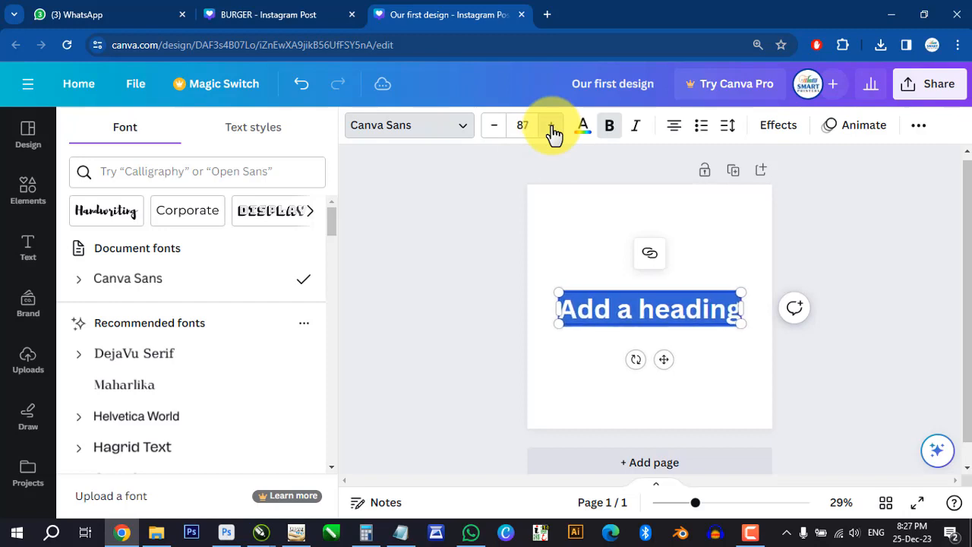
{"action": "left_click", "coordinate": [494, 127]}
{"action": "left_click", "coordinate": [494, 127]}
{"action": "left_click", "coordinate": [494, 127]}
{"action": "left_click", "coordinate": [494, 127]}
{"action": "left_click", "coordinate": [494, 126]}
{"action": "left_click", "coordinate": [494, 127]}
{"action": "left_click", "coordinate": [494, 127]}
{"action": "left_click", "coordinate": [494, 126]}
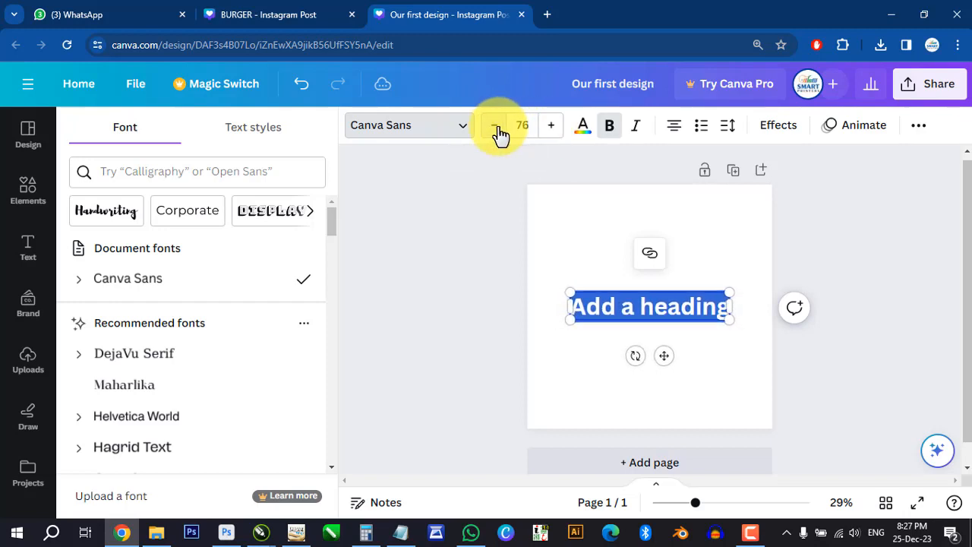
- Set the heading's font size to 100
{"action": "left_click", "coordinate": [521, 127]}
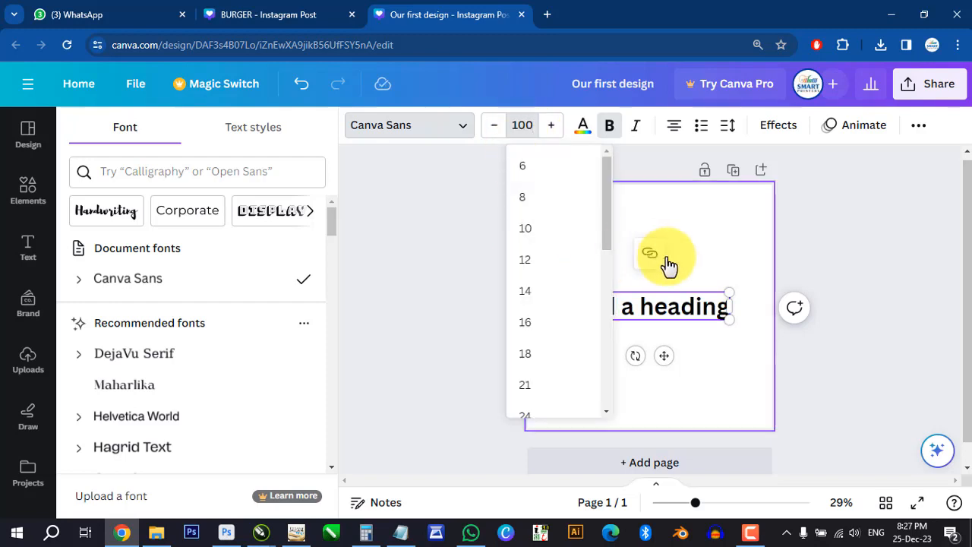
{"action": "key", "text": "Return"}
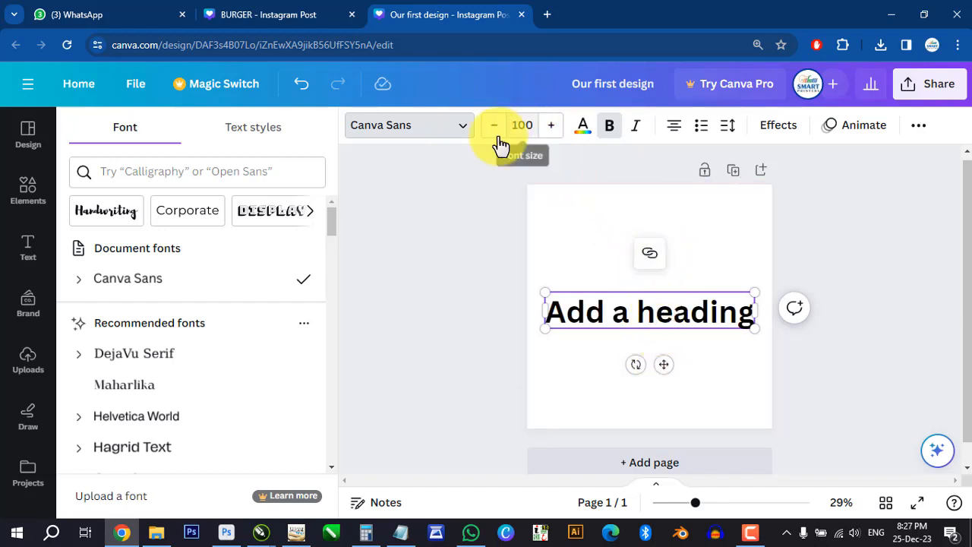
- Open the heading's text colour choices, toggle its bold formatting off and on again, and make it italic
{"action": "left_click", "coordinate": [584, 129]}
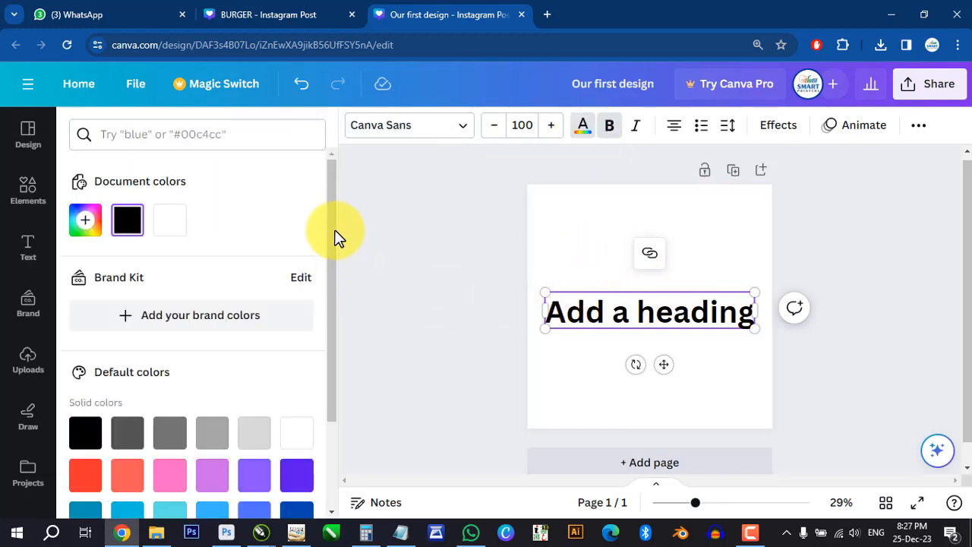
{"action": "mouse_move", "coordinate": [328, 165]}
{"action": "left_mouse_down"}
{"action": "mouse_move", "coordinate": [340, 280]}
{"action": "mouse_move", "coordinate": [331, 180]}
{"action": "left_mouse_up"}
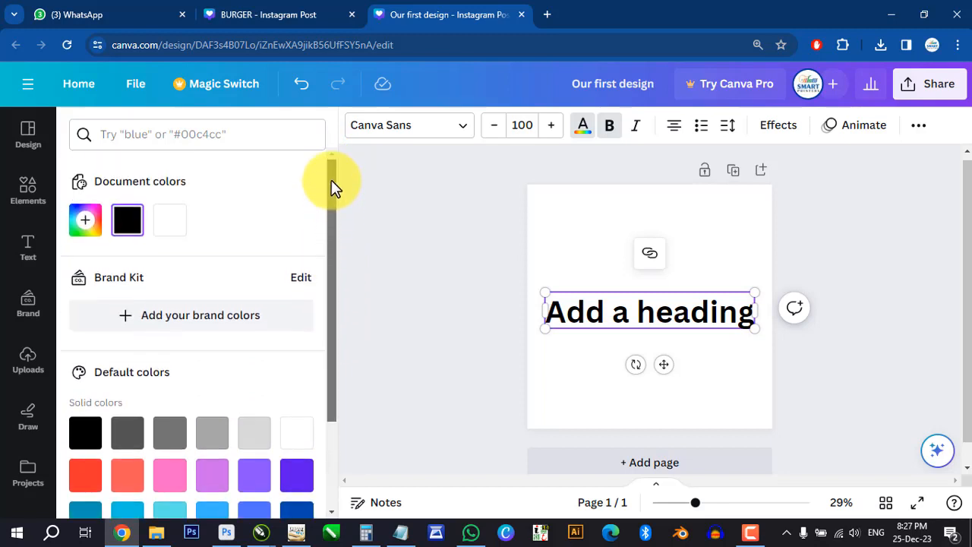
{"action": "left_click", "coordinate": [610, 129]}
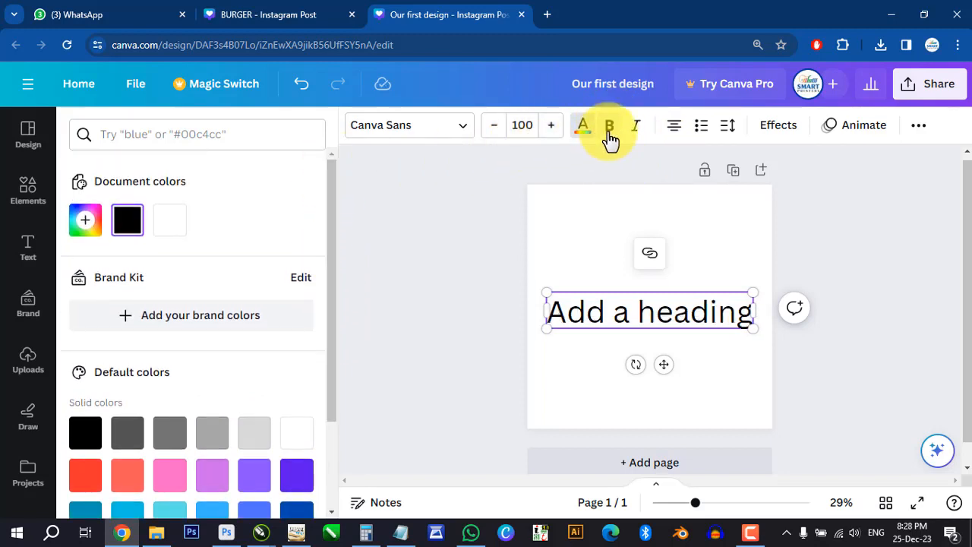
{"action": "left_click", "coordinate": [611, 131]}
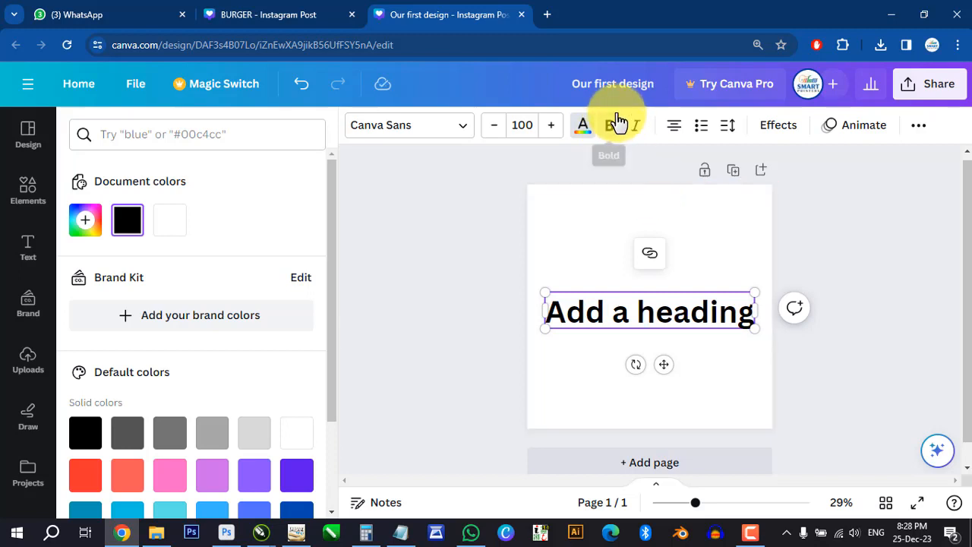
{"action": "left_click", "coordinate": [640, 128]}
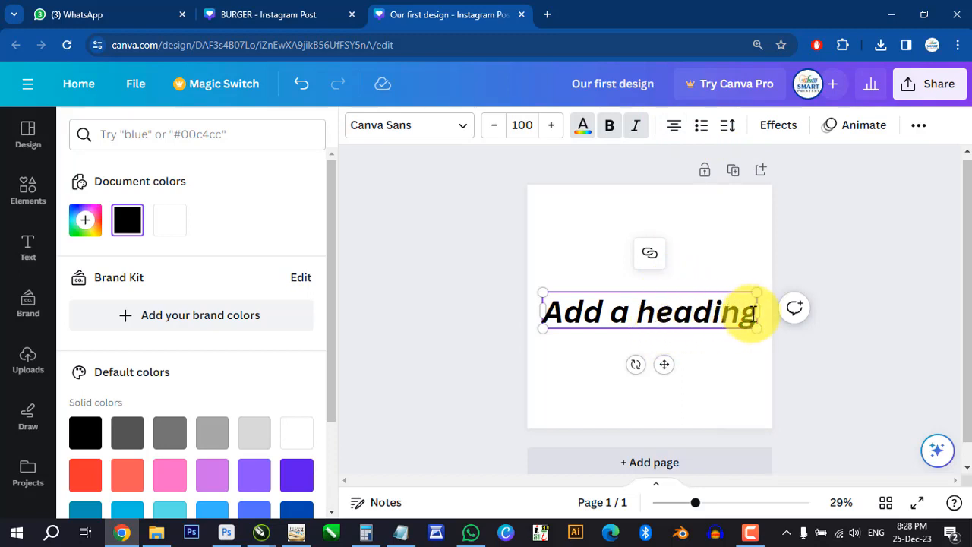
- Duplicate the "Add a heading" text onto two new lines in the same text box, and move the box higher on the page
{"action": "left_click_drag", "start_coordinate": [742, 316], "coordinate": [575, 316]}
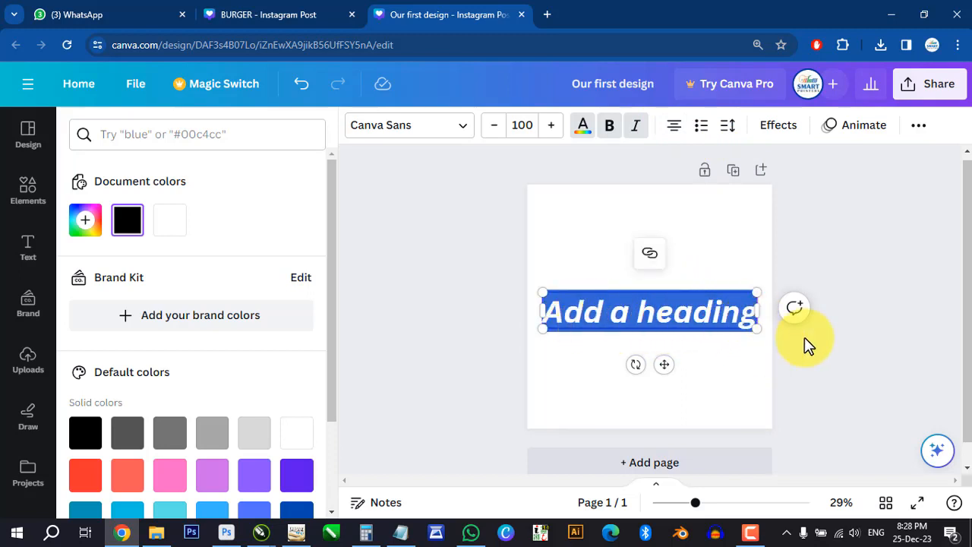
{"action": "key", "text": "Right"}
{"action": "key", "text": "Return"}
{"action": "key", "text": "ctrl+v"}
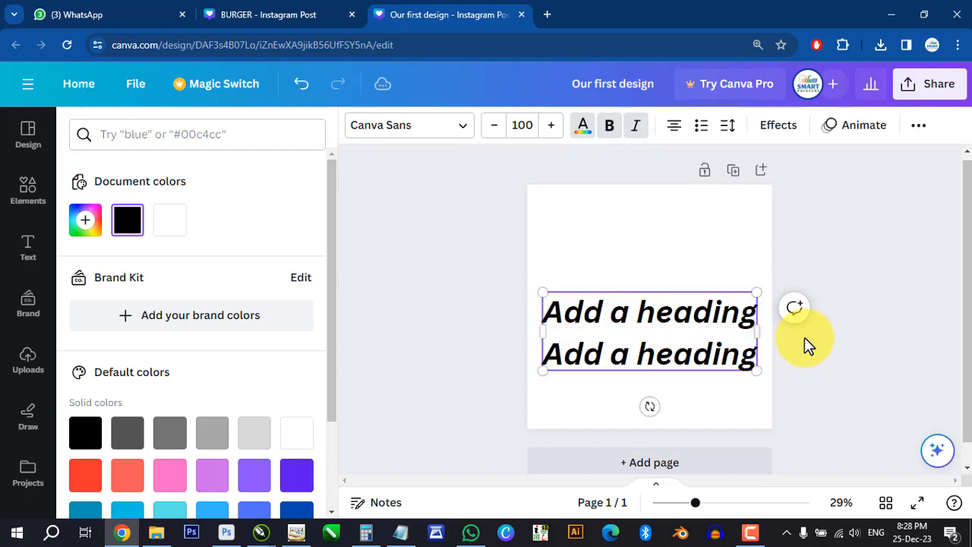
{"action": "key", "text": "Return"}
{"action": "key", "text": "ctrl+v"}
{"action": "left_click", "coordinate": [694, 254]}
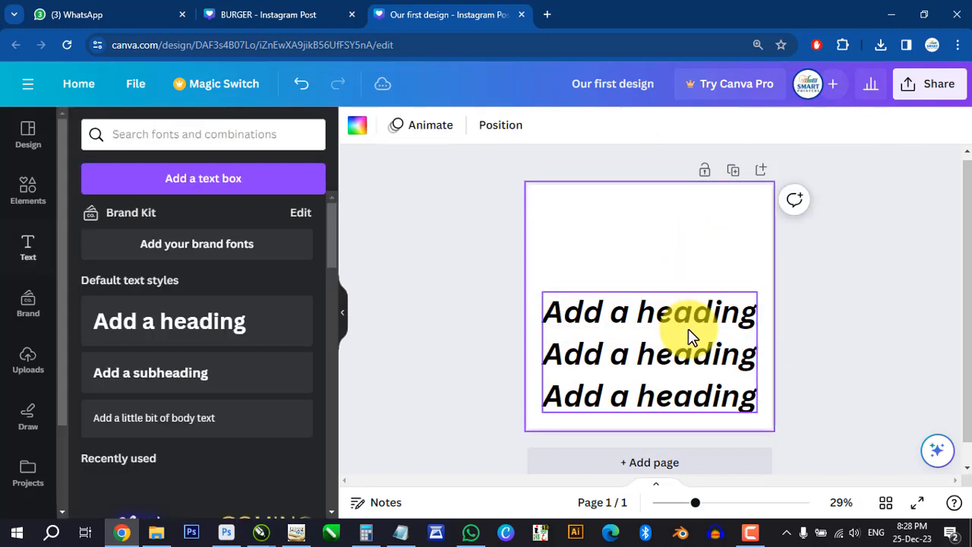
{"action": "left_click", "coordinate": [689, 299]}
{"action": "left_click_drag", "start_coordinate": [689, 300], "coordinate": [689, 238]}
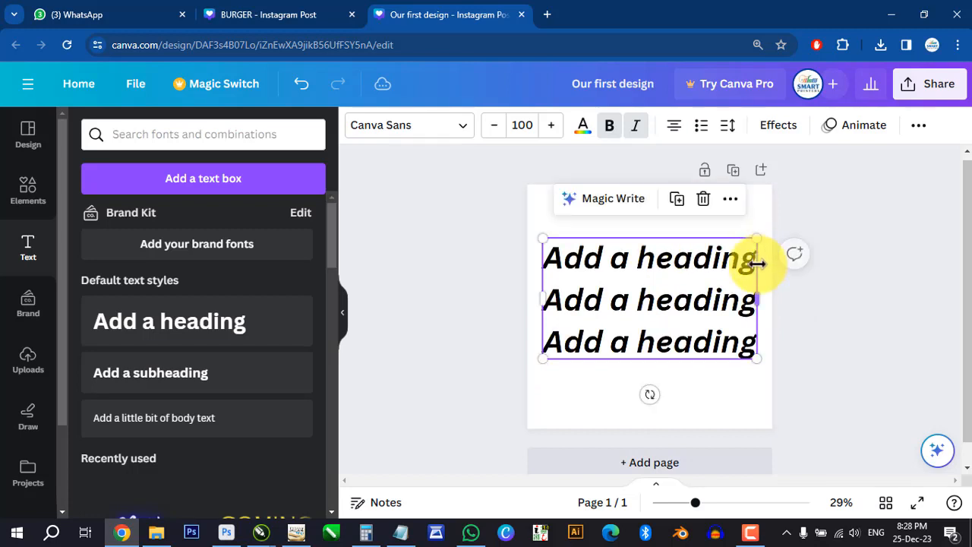
- Delete "Add a" from the second line and "heading" from the third line of the text box
{"action": "left_click", "coordinate": [633, 300]}
{"action": "left_click_drag", "start_coordinate": [634, 304], "coordinate": [537, 299]}
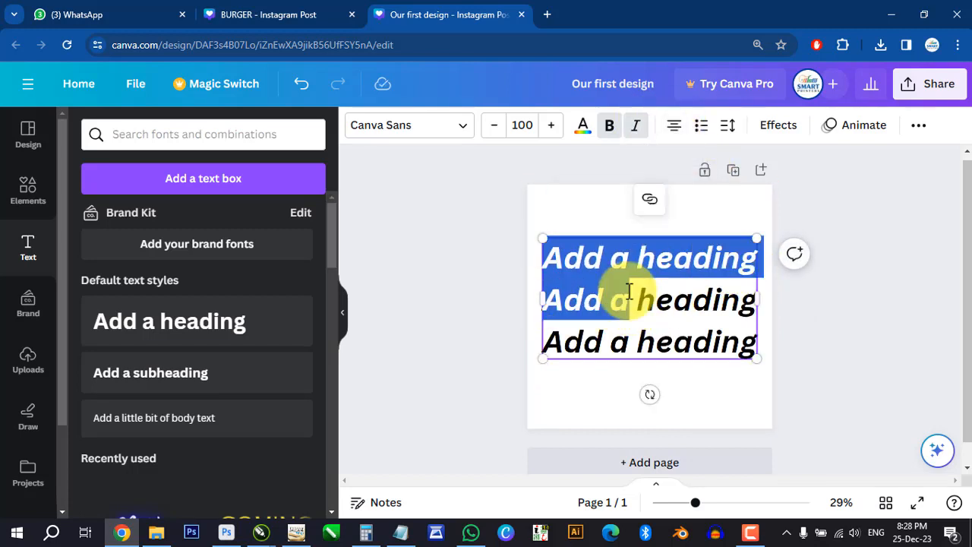
{"action": "left_click_drag", "start_coordinate": [629, 298], "coordinate": [573, 300]}
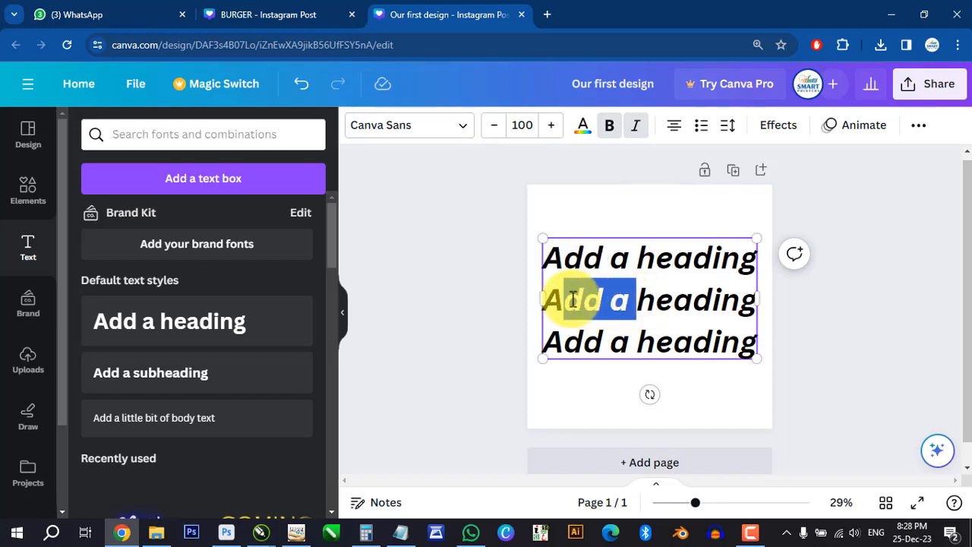
{"action": "key", "text": "BackSpace"}
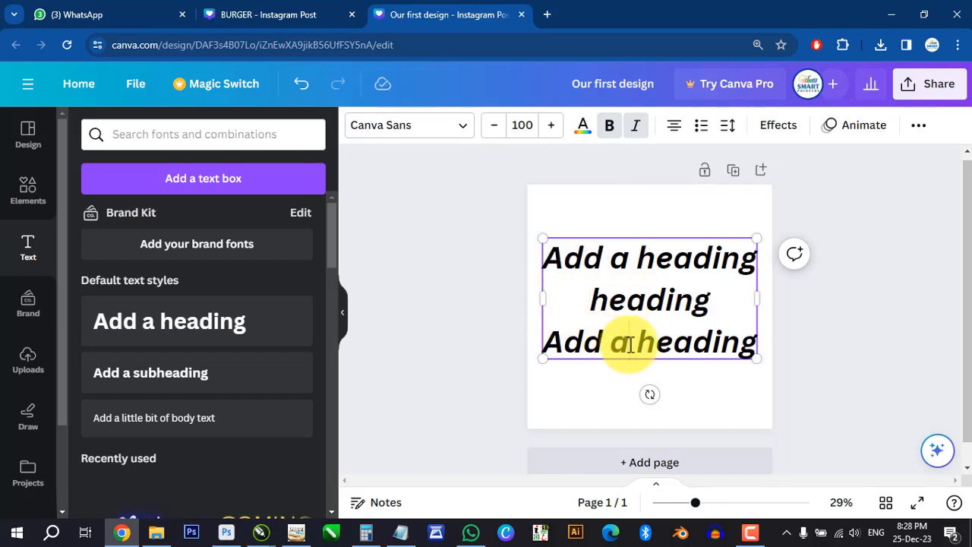
{"action": "left_click_drag", "start_coordinate": [637, 341], "coordinate": [760, 342]}
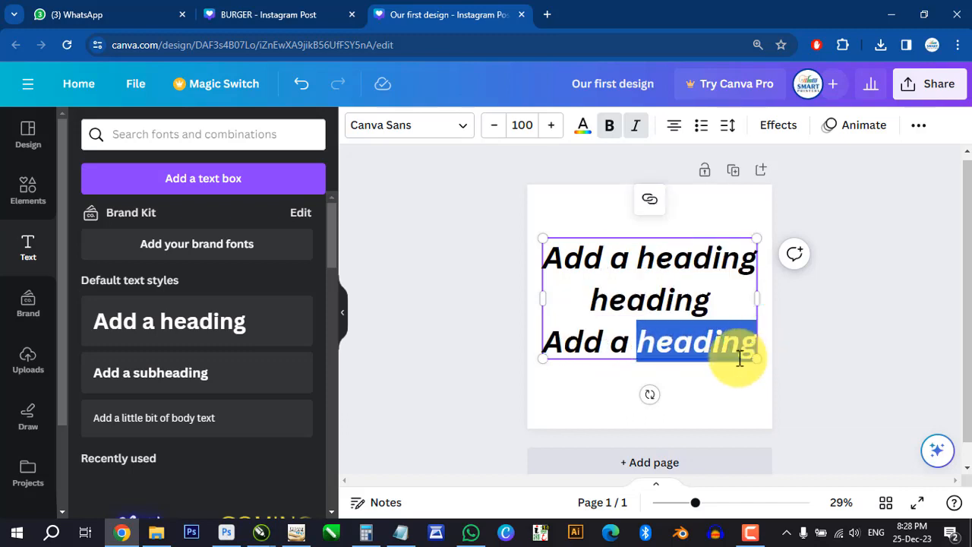
{"action": "key", "text": "BackSpace"}
{"action": "left_click", "coordinate": [671, 266]}
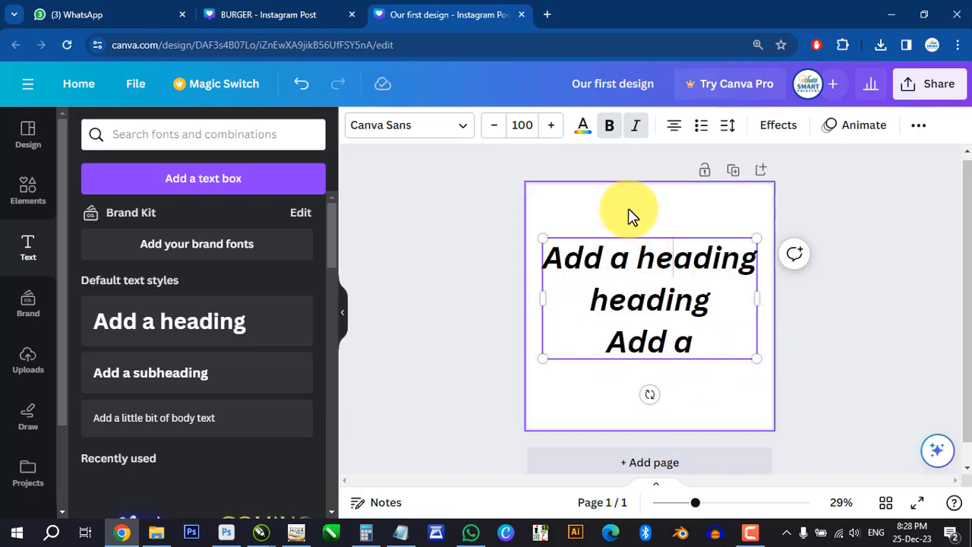
{"action": "left_click", "coordinate": [627, 211]}
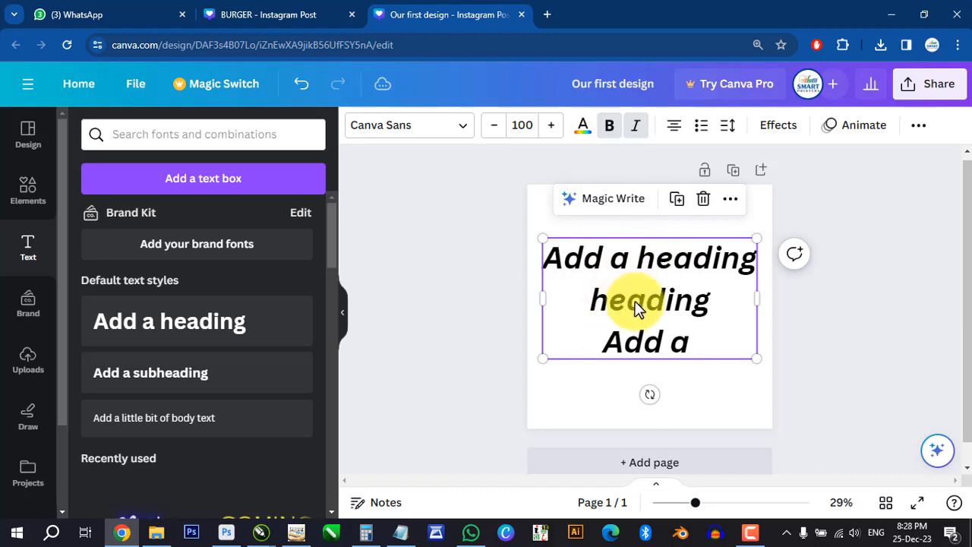
- Cycle the text box's alignment through left, right and centre, ending with left alignment
{"action": "left_click", "coordinate": [675, 134]}
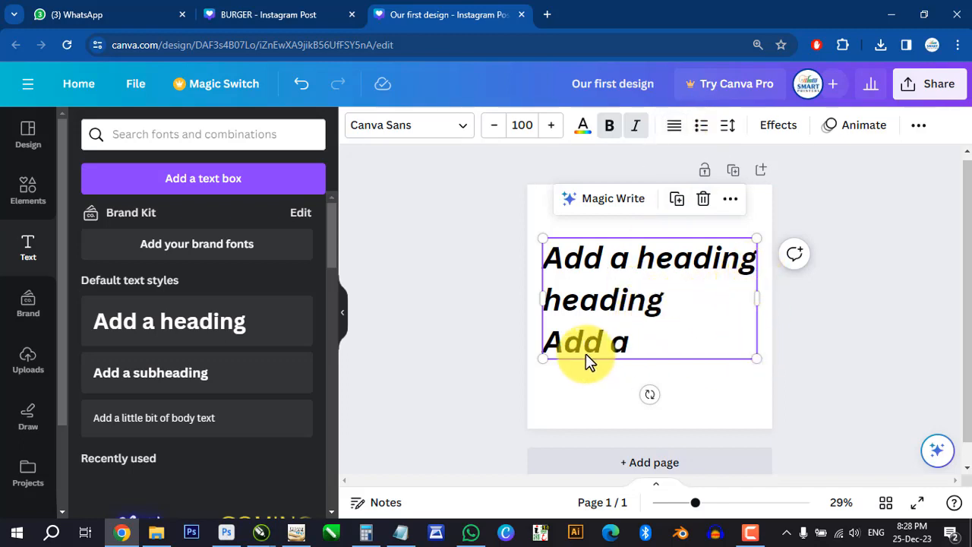
{"action": "left_click", "coordinate": [676, 126]}
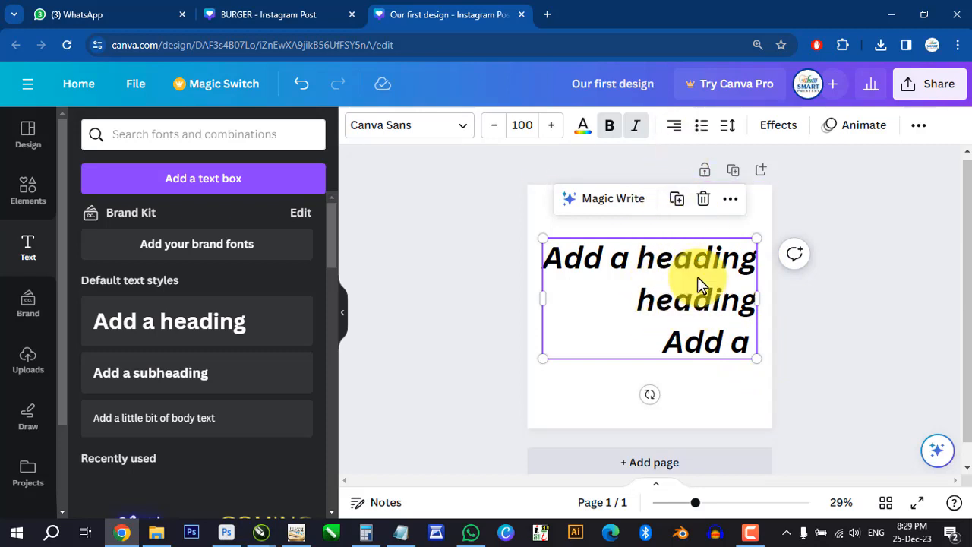
{"action": "left_click", "coordinate": [674, 125]}
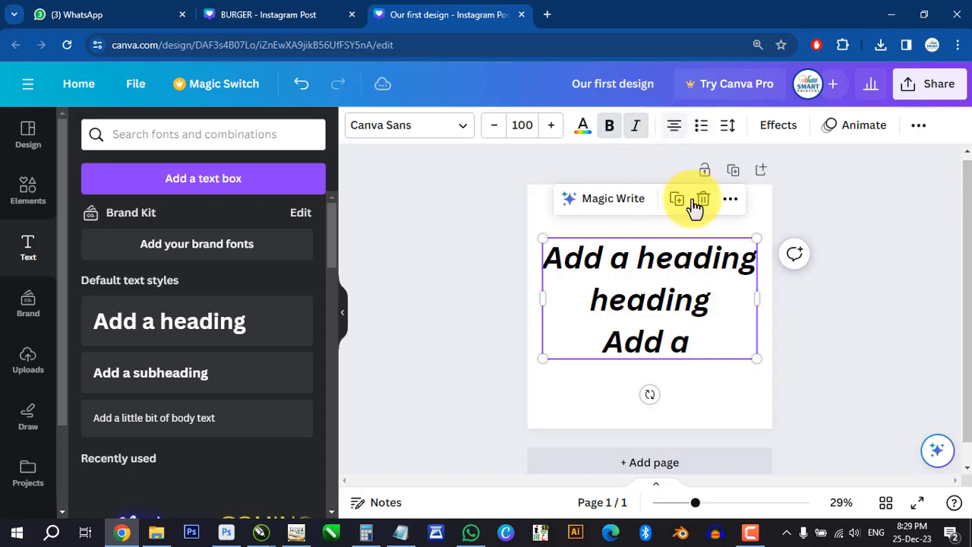
{"action": "left_click", "coordinate": [674, 125]}
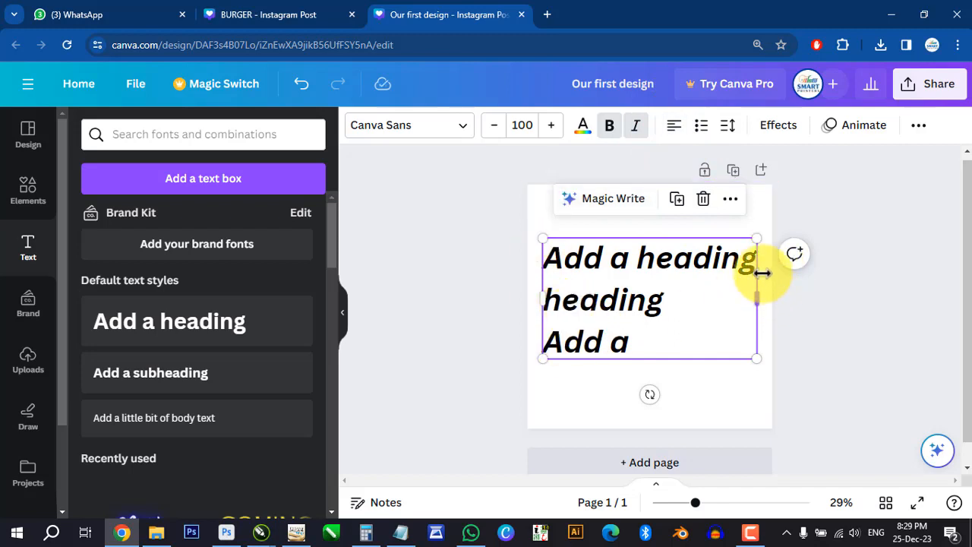
- Try a bulleted list and a numbered list on the text, and remove the list formatting
{"action": "left_click", "coordinate": [703, 126]}
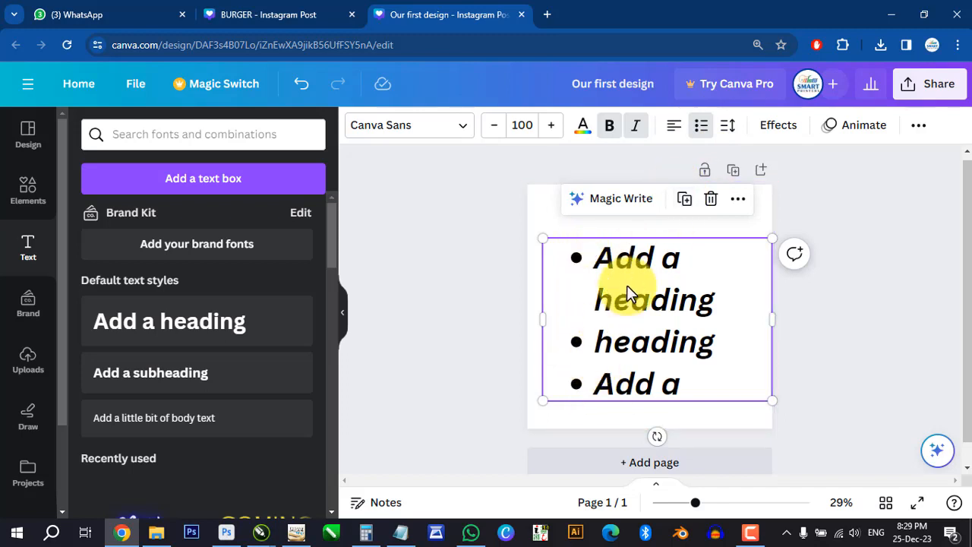
{"action": "left_click", "coordinate": [618, 312]}
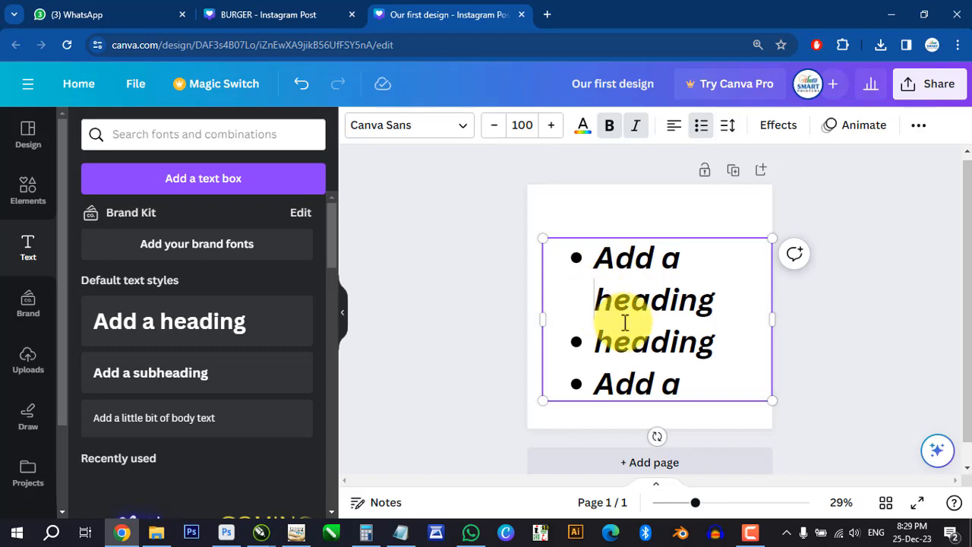
{"action": "key", "text": "ctrl+a"}
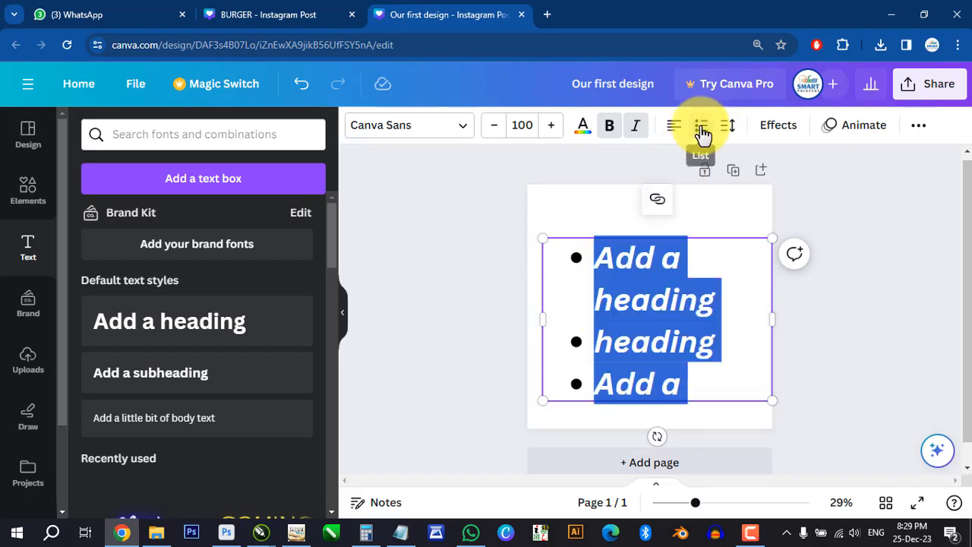
{"action": "left_click", "coordinate": [703, 131]}
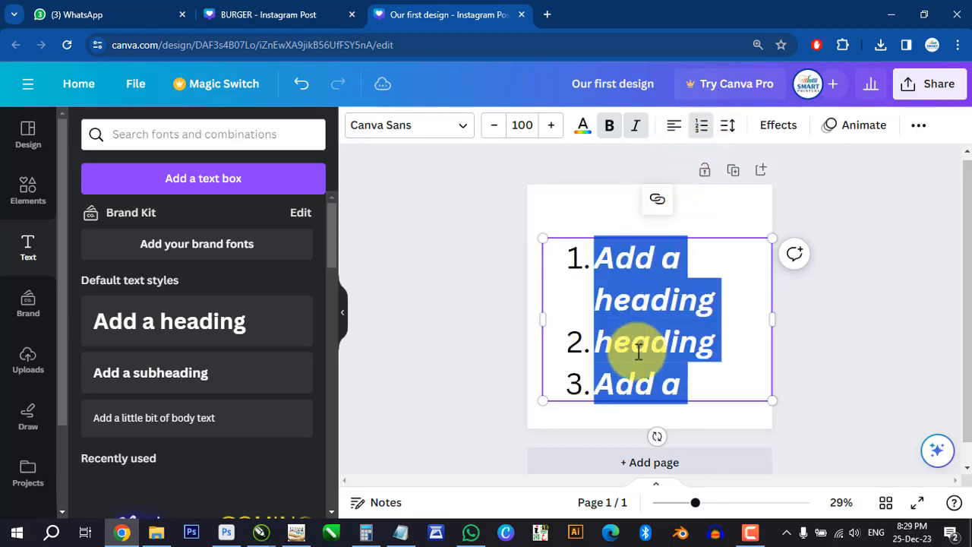
{"action": "left_click", "coordinate": [702, 127]}
- Set the letter spacing of all the text to 49 and its line spacing to 1.27
{"action": "left_click", "coordinate": [653, 342]}
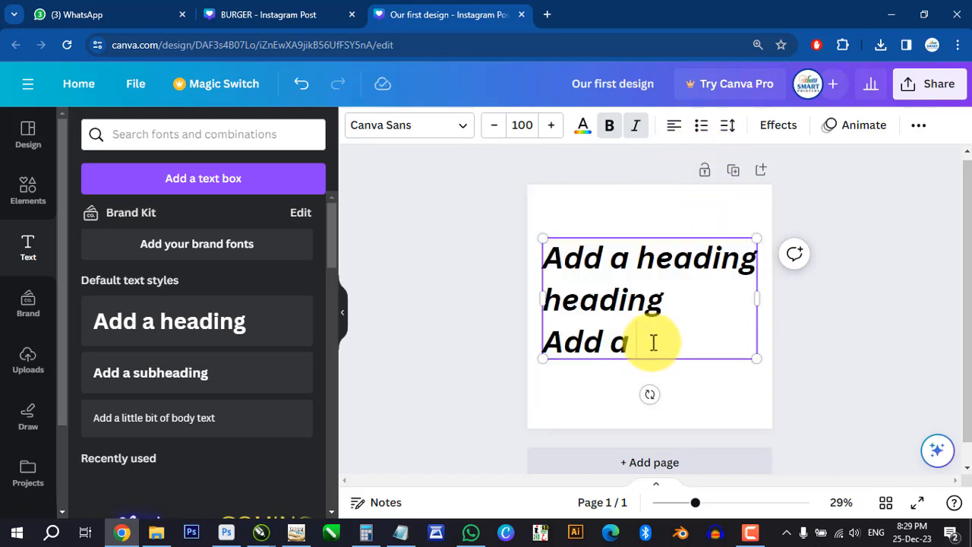
{"action": "key", "text": "ctrl+a"}
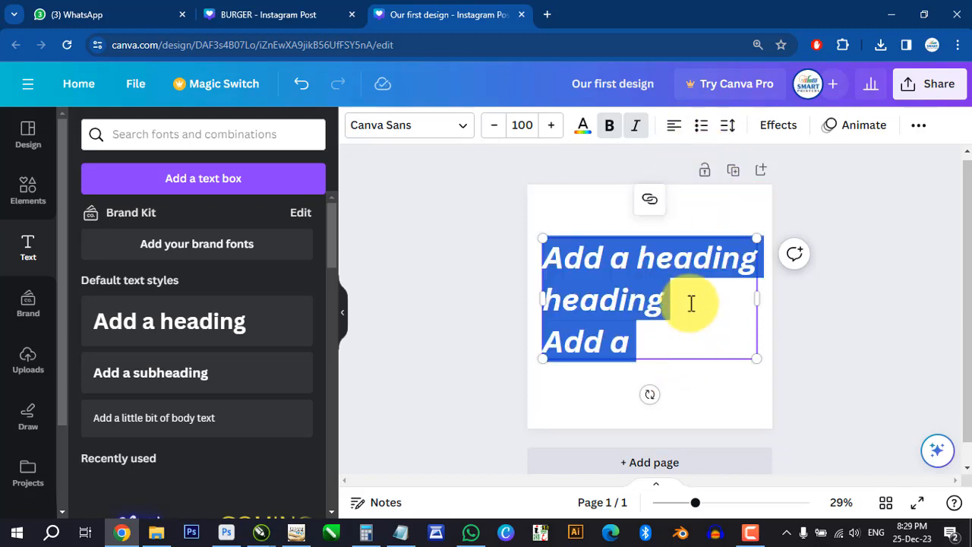
{"action": "left_click", "coordinate": [729, 127]}
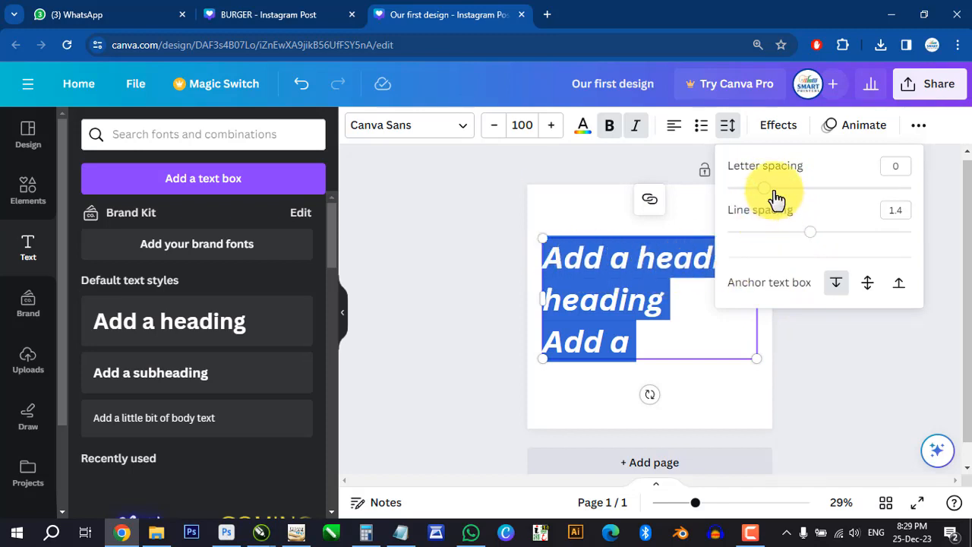
{"action": "left_click_drag", "start_coordinate": [770, 196], "coordinate": [796, 197]}
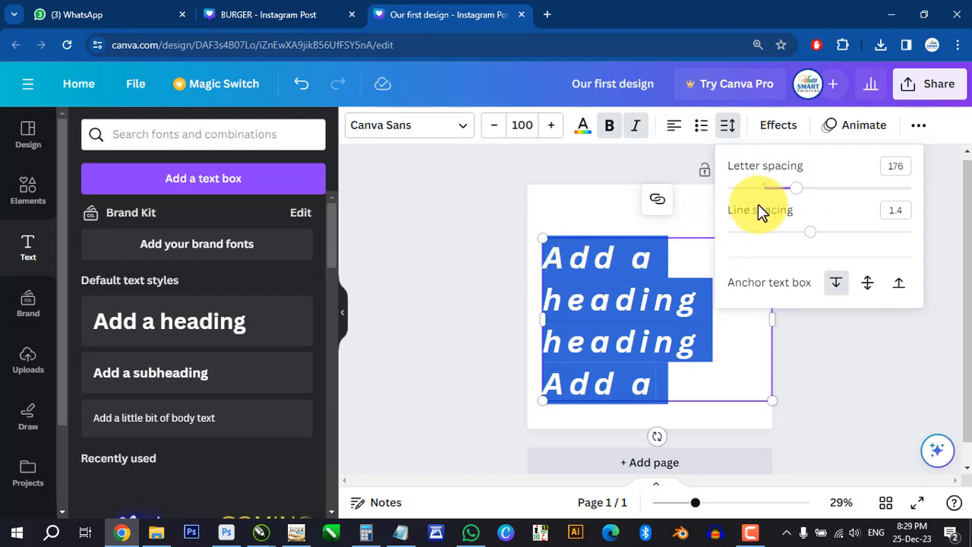
{"action": "left_click_drag", "start_coordinate": [798, 195], "coordinate": [778, 199]}
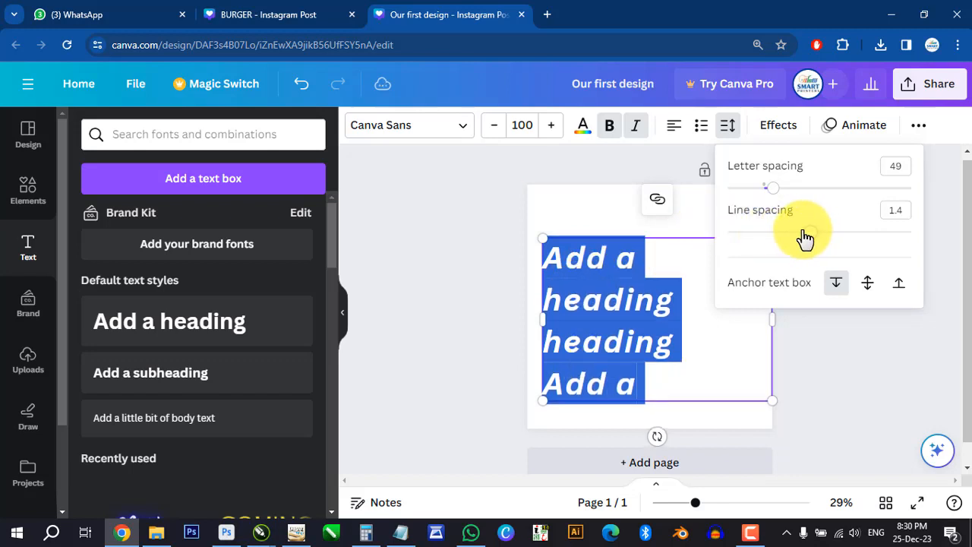
{"action": "mouse_move", "coordinate": [805, 238]}
{"action": "left_mouse_down"}
{"action": "mouse_move", "coordinate": [768, 239]}
{"action": "mouse_move", "coordinate": [868, 237]}
{"action": "mouse_move", "coordinate": [775, 246]}
{"action": "mouse_move", "coordinate": [801, 247]}
{"action": "left_mouse_up"}
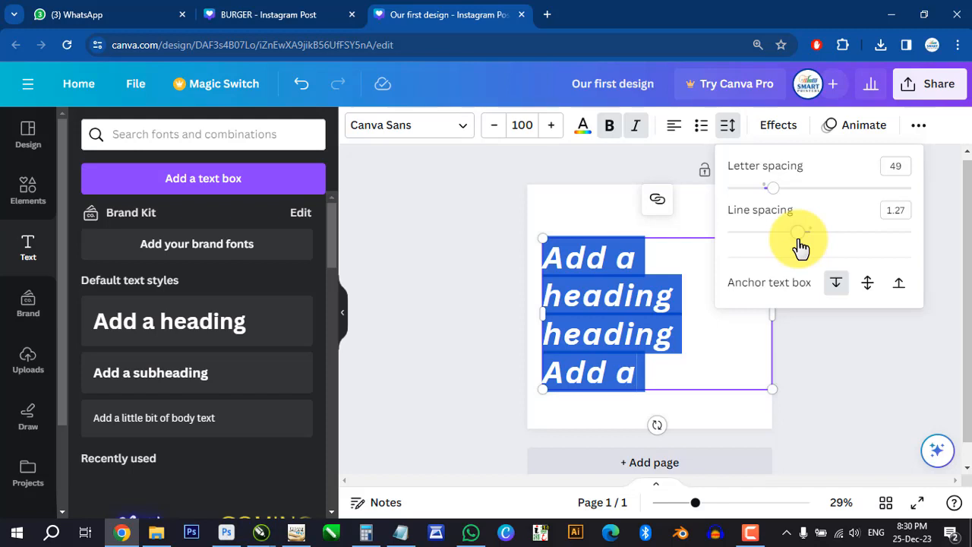
{"action": "left_click", "coordinate": [795, 335]}
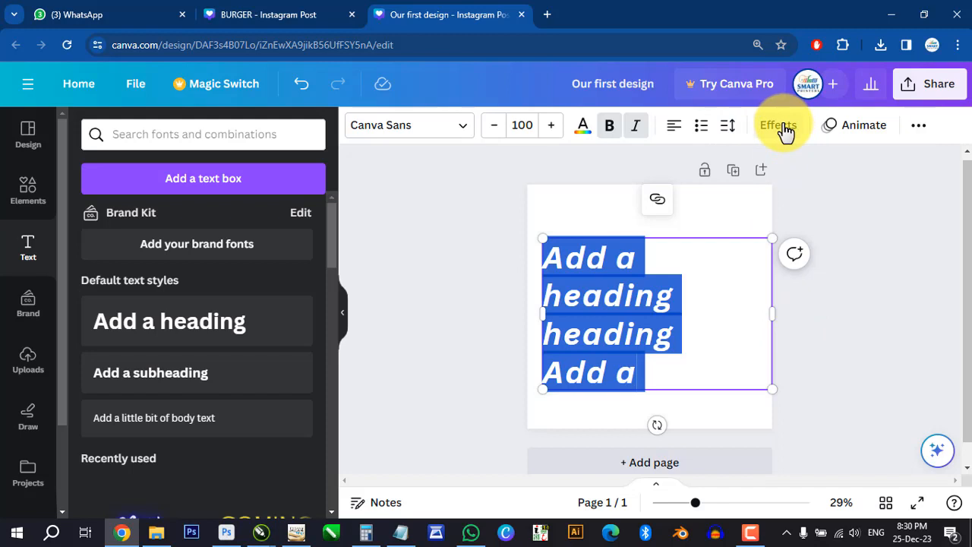
- With the text effects open, cut the text down to "Add a" and enlarge it to font size 176
{"action": "left_click", "coordinate": [780, 127]}
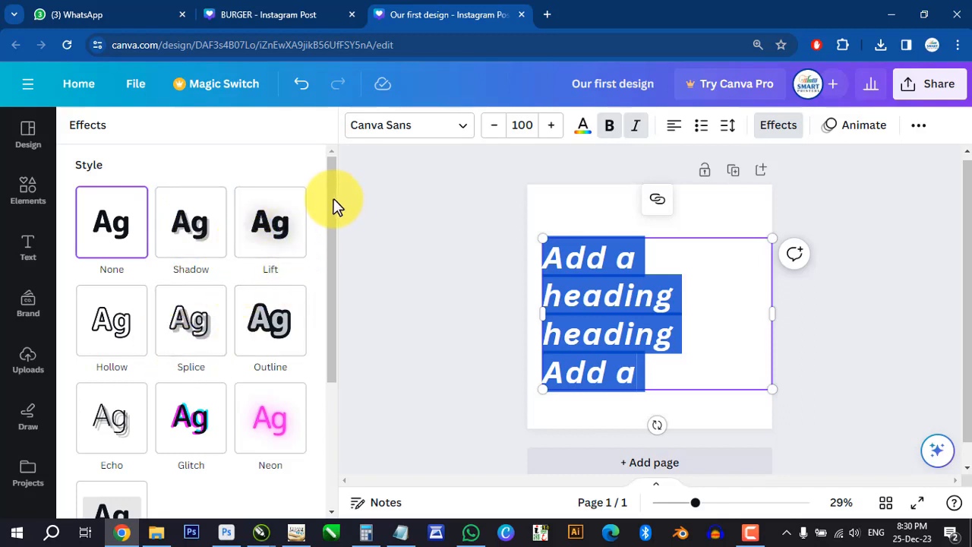
{"action": "left_click", "coordinate": [618, 340]}
{"action": "left_click_drag", "start_coordinate": [653, 386], "coordinate": [579, 300]}
{"action": "key", "text": "BackSpace"}
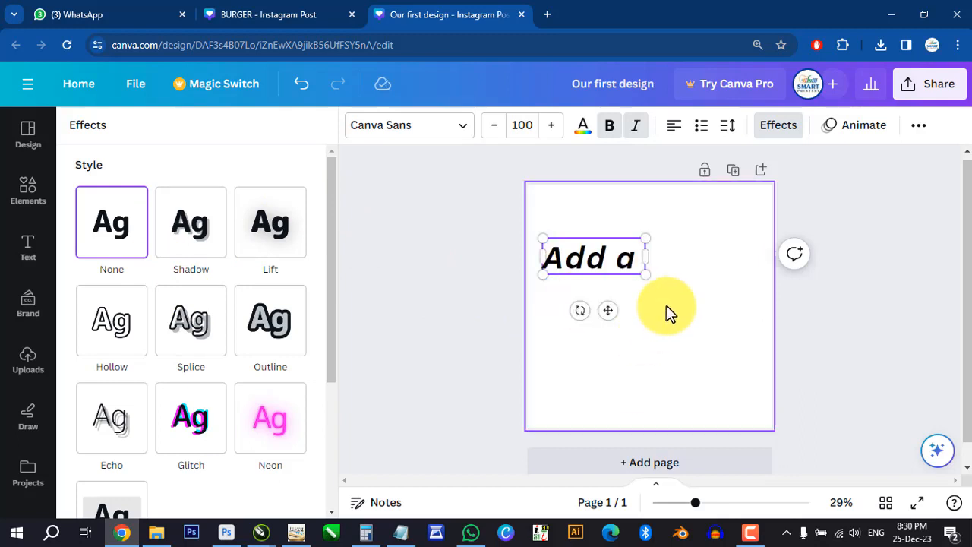
{"action": "left_click_drag", "start_coordinate": [646, 275], "coordinate": [724, 302]}
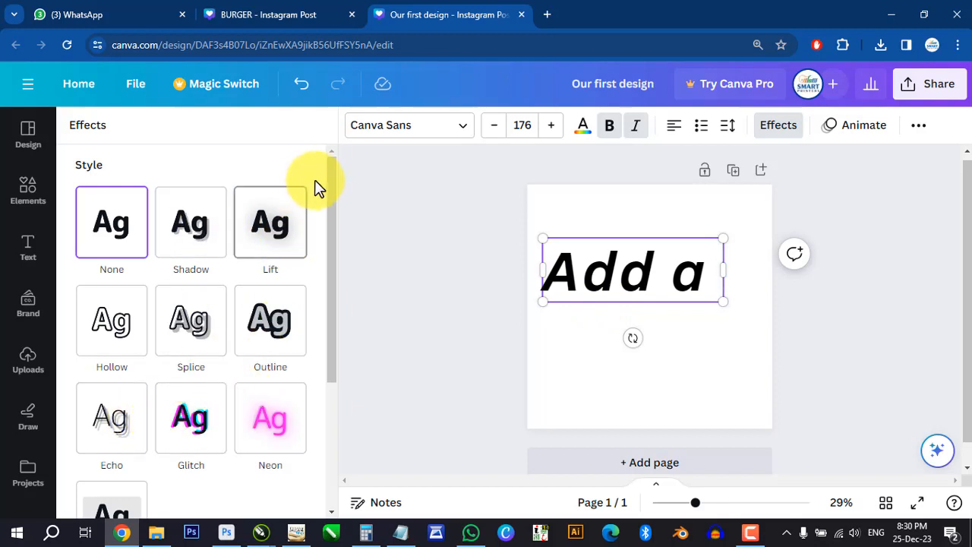
- Apply the Shadow effect to the "Add a" text and set its offset to 78
{"action": "left_click_drag", "start_coordinate": [332, 170], "coordinate": [347, 227]}
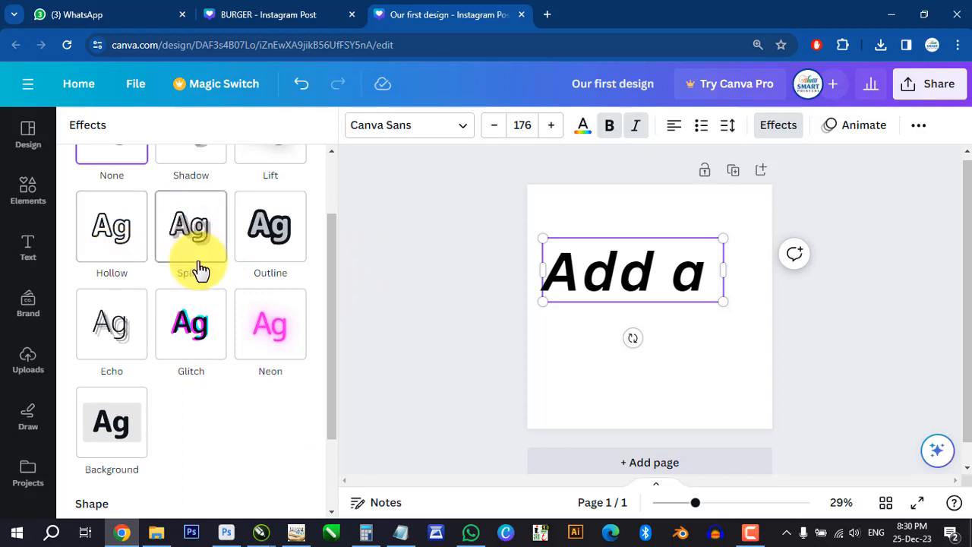
{"action": "left_click_drag", "start_coordinate": [330, 258], "coordinate": [331, 175]}
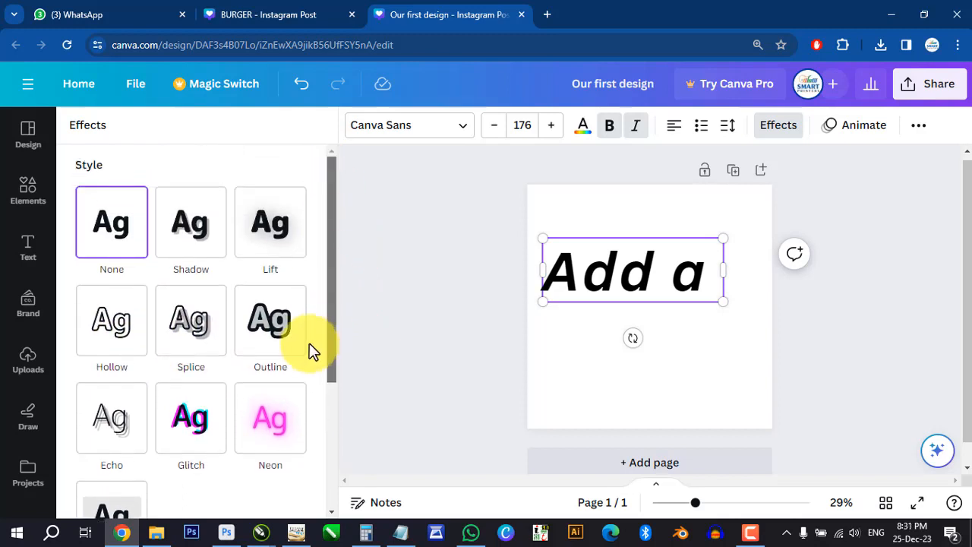
{"action": "left_click", "coordinate": [192, 221]}
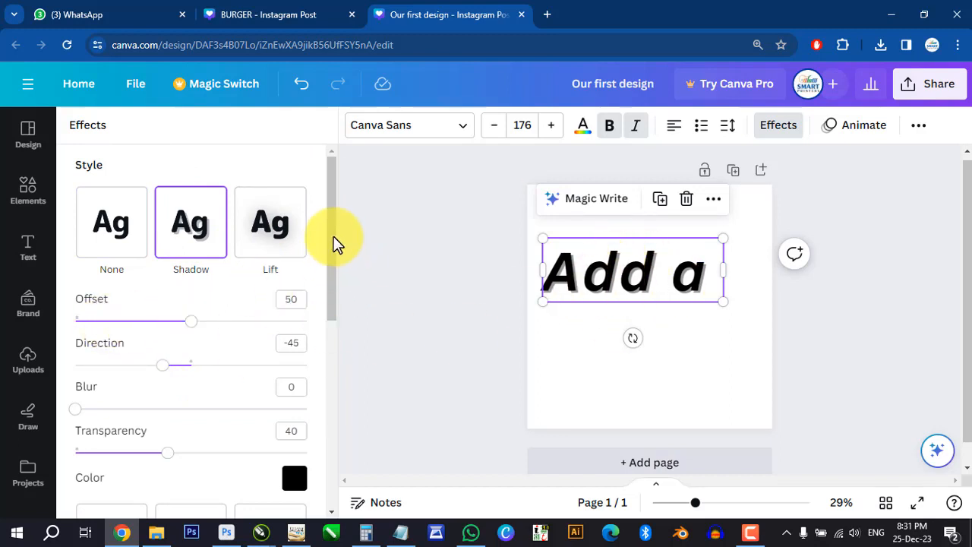
{"action": "scroll", "coordinate": [339, 266], "scroll_direction": "down", "scroll_amount": 3}
{"action": "scroll", "coordinate": [248, 269], "scroll_direction": "up", "scroll_amount": 2}
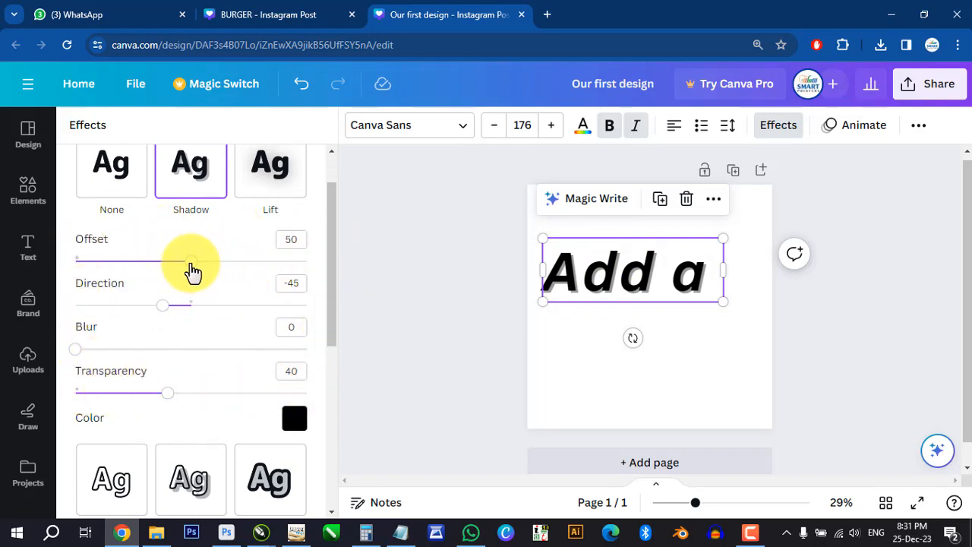
{"action": "left_click_drag", "start_coordinate": [191, 270], "coordinate": [277, 288]}
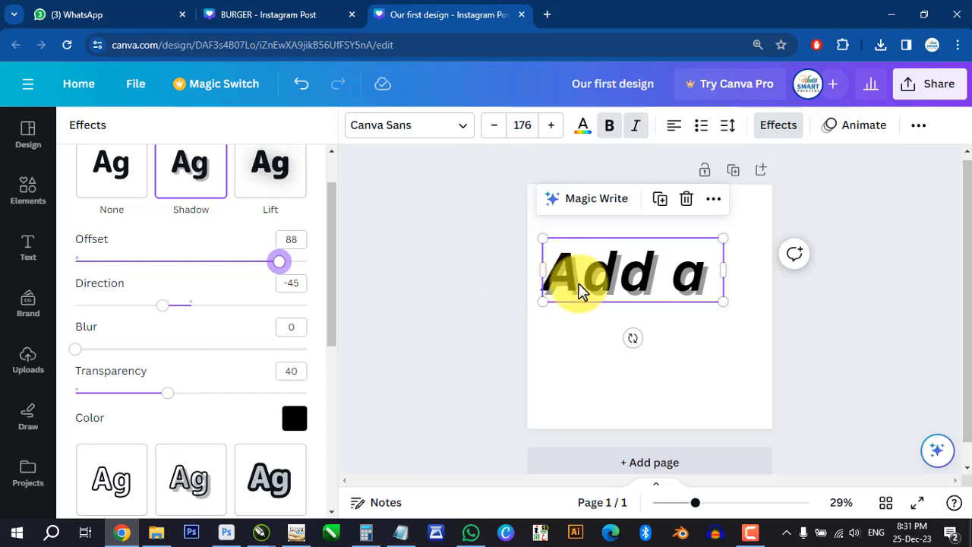
{"action": "mouse_move", "coordinate": [272, 267]}
{"action": "left_mouse_down"}
{"action": "mouse_move", "coordinate": [156, 269]}
{"action": "mouse_move", "coordinate": [278, 275]}
{"action": "mouse_move", "coordinate": [228, 276]}
{"action": "mouse_move", "coordinate": [258, 275]}
{"action": "left_mouse_up"}
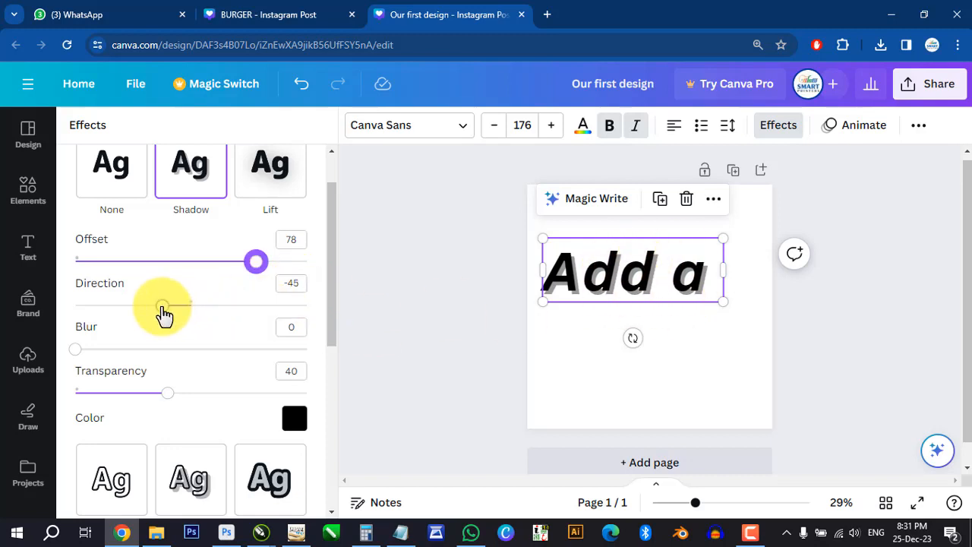
- Set the shadow's direction to -13, its blur to 19 and its transparency to 46
{"action": "left_click_drag", "start_coordinate": [164, 312], "coordinate": [182, 319]}
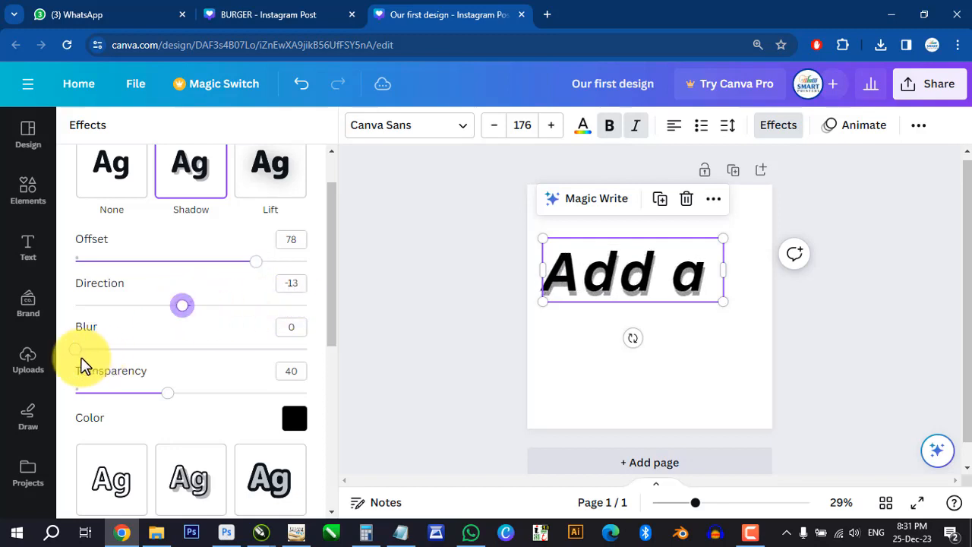
{"action": "left_click_drag", "start_coordinate": [76, 352], "coordinate": [119, 350]}
{"action": "mouse_move", "coordinate": [175, 404]}
{"action": "left_mouse_down"}
{"action": "mouse_move", "coordinate": [122, 405]}
{"action": "mouse_move", "coordinate": [310, 405]}
{"action": "mouse_move", "coordinate": [182, 416]}
{"action": "left_mouse_up"}
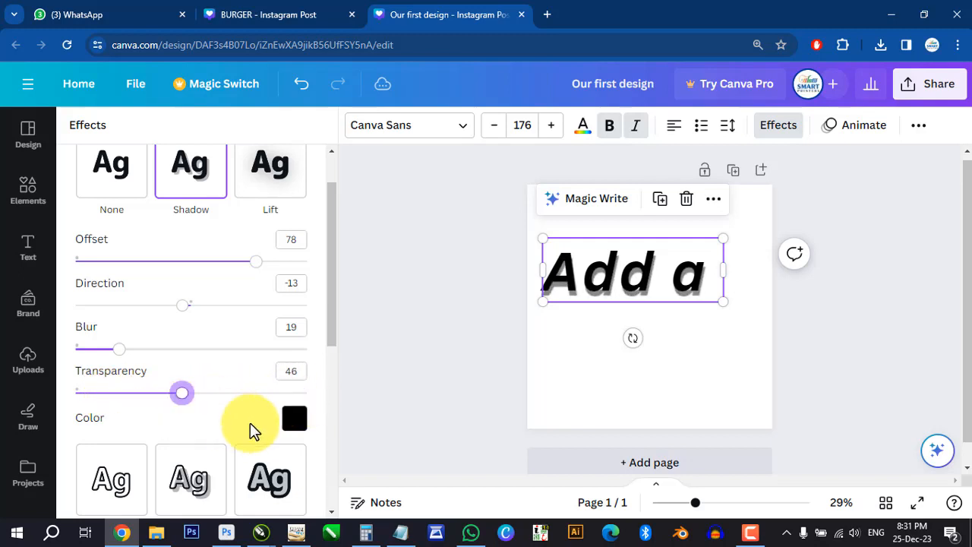
- Recolour the shadow, trying dark blue, purple and pink before settling on coral red from the default solid colours
{"action": "left_click", "coordinate": [293, 425]}
{"action": "left_click", "coordinate": [128, 282]}
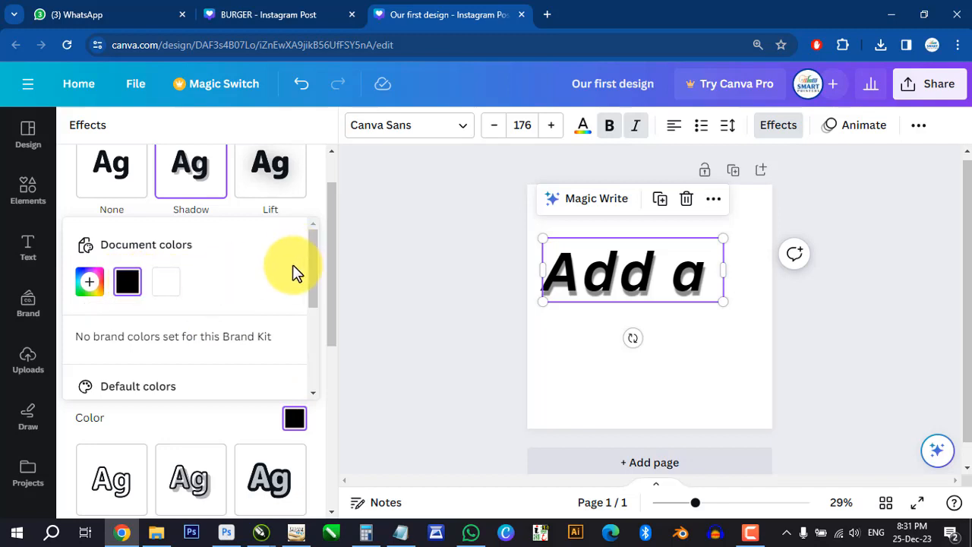
{"action": "scroll", "coordinate": [292, 265], "scroll_direction": "down", "scroll_amount": 2}
{"action": "scroll", "coordinate": [203, 282], "scroll_direction": "up", "scroll_amount": 1}
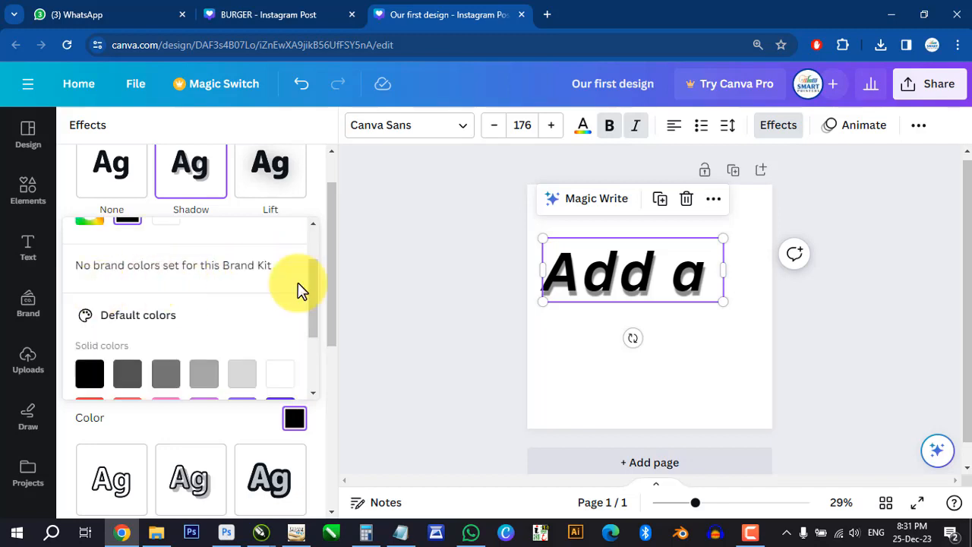
{"action": "left_click_drag", "start_coordinate": [317, 276], "coordinate": [314, 346]}
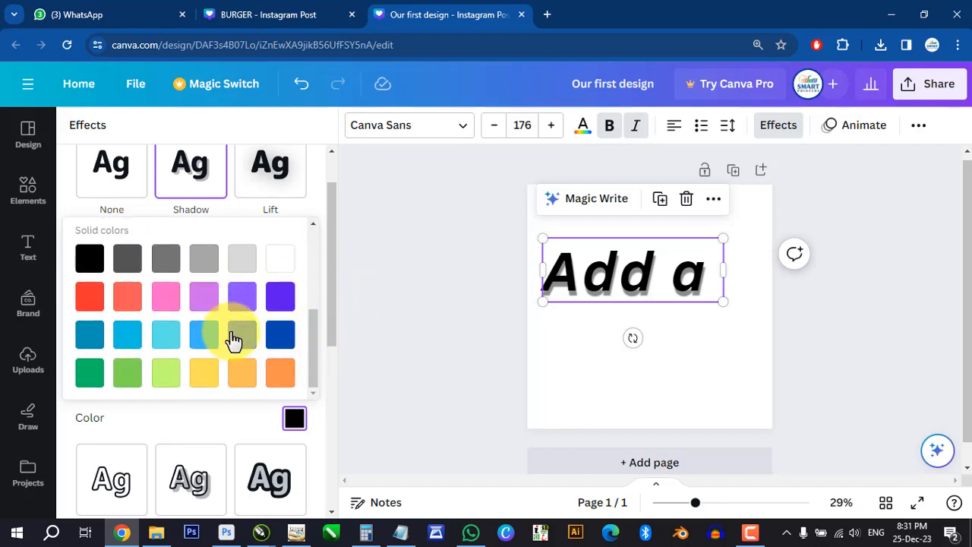
{"action": "left_click", "coordinate": [278, 336]}
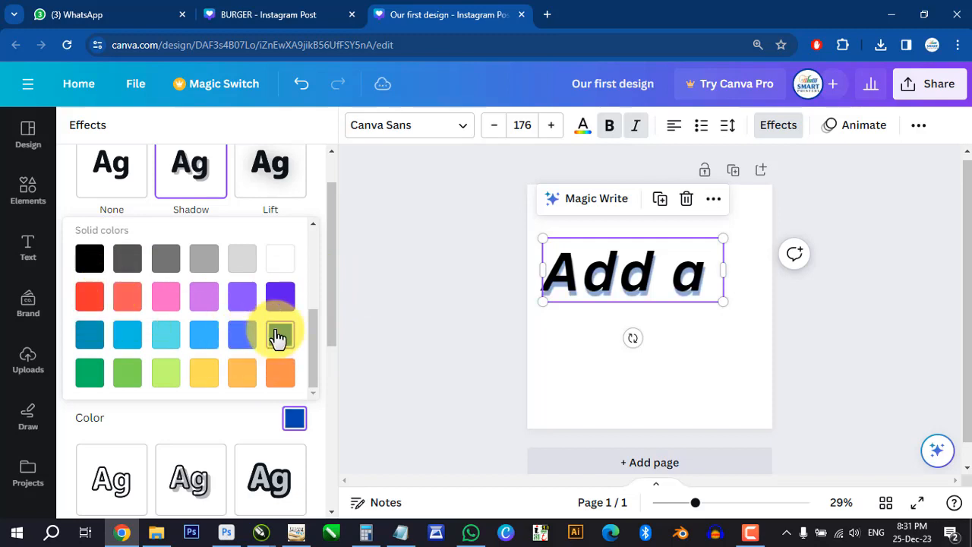
{"action": "left_click", "coordinate": [240, 299]}
{"action": "left_click", "coordinate": [168, 302]}
{"action": "left_click", "coordinate": [124, 308]}
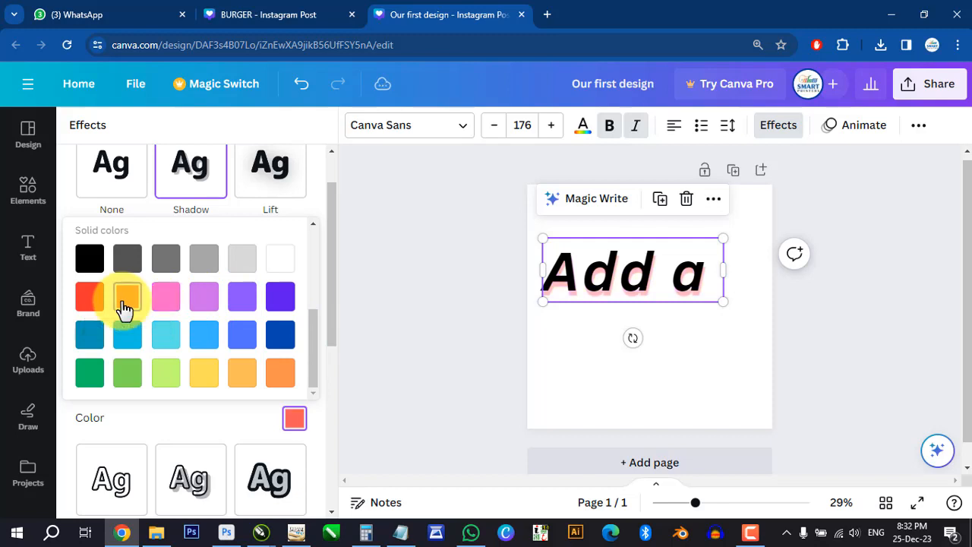
{"action": "left_click_drag", "start_coordinate": [312, 343], "coordinate": [315, 242]}
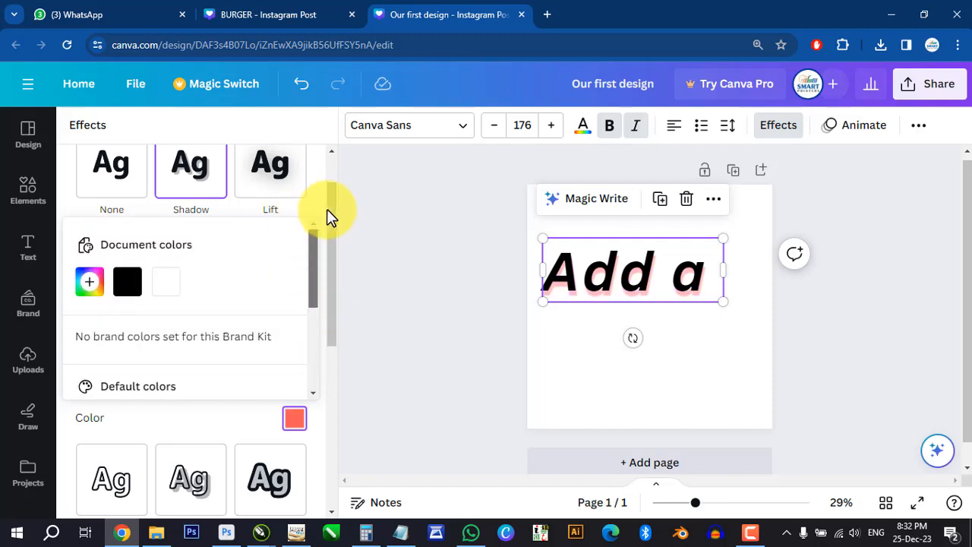
{"action": "left_click", "coordinate": [331, 178]}
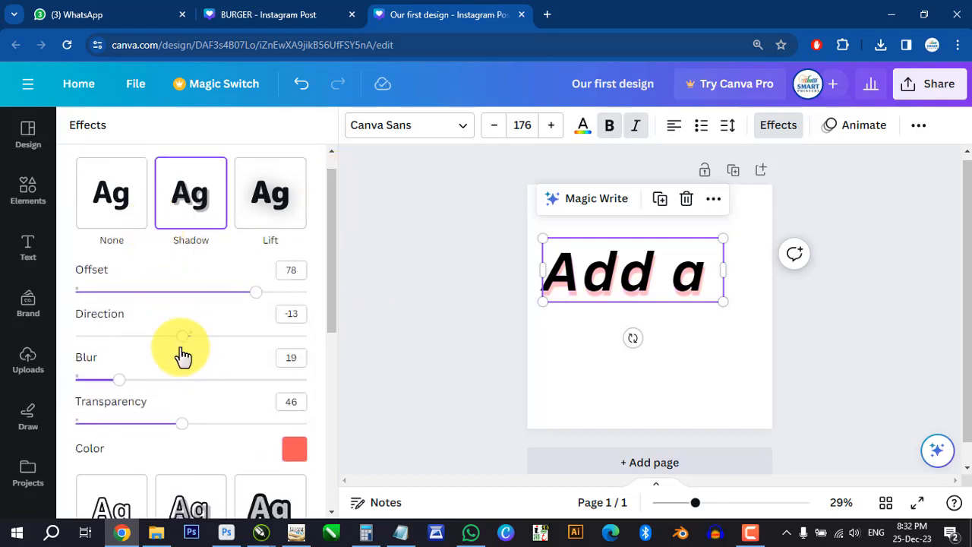
- Try the Lift effect at intensity 38 and the default Shadow on the text, and clear the effect style
{"action": "left_click_drag", "start_coordinate": [332, 213], "coordinate": [341, 191]}
{"action": "left_click", "coordinate": [278, 232]}
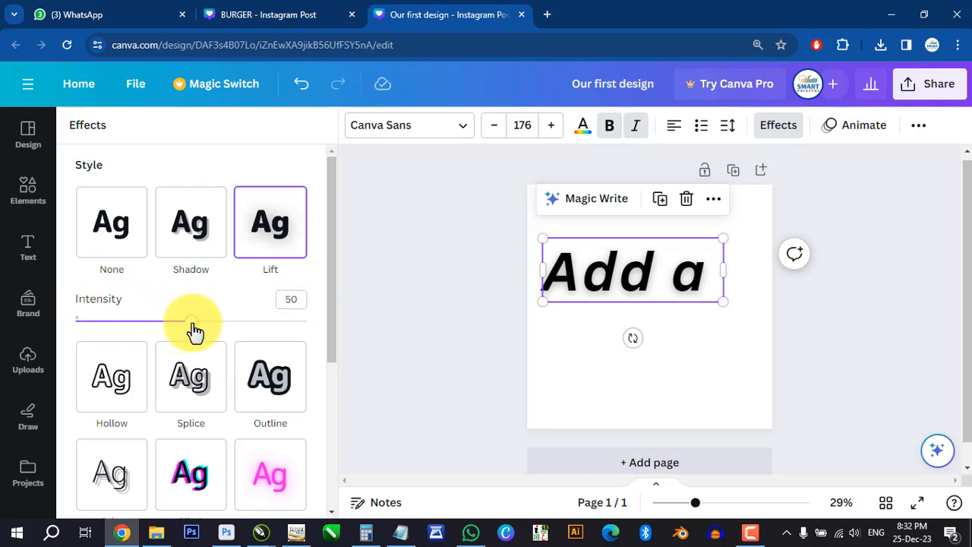
{"action": "left_click_drag", "start_coordinate": [195, 332], "coordinate": [165, 338]}
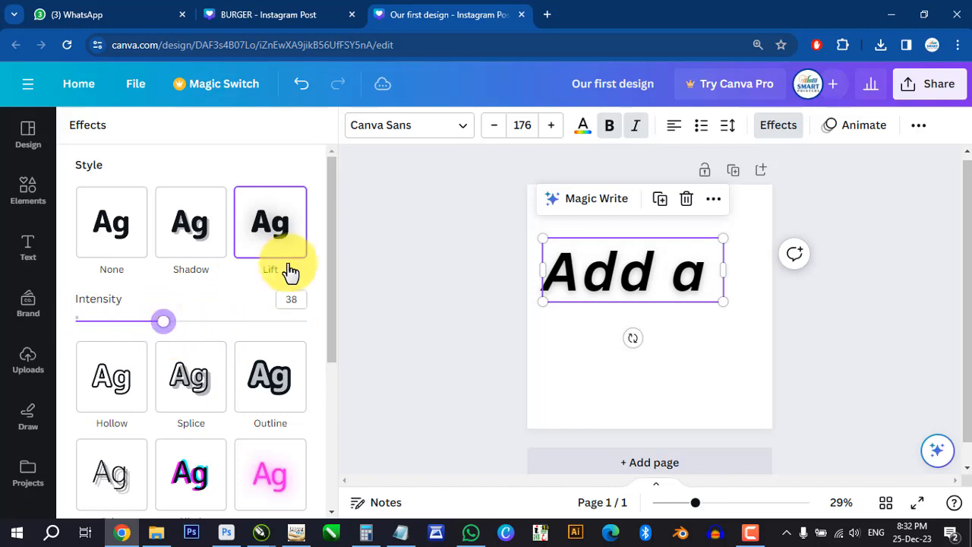
{"action": "left_click", "coordinate": [217, 224]}
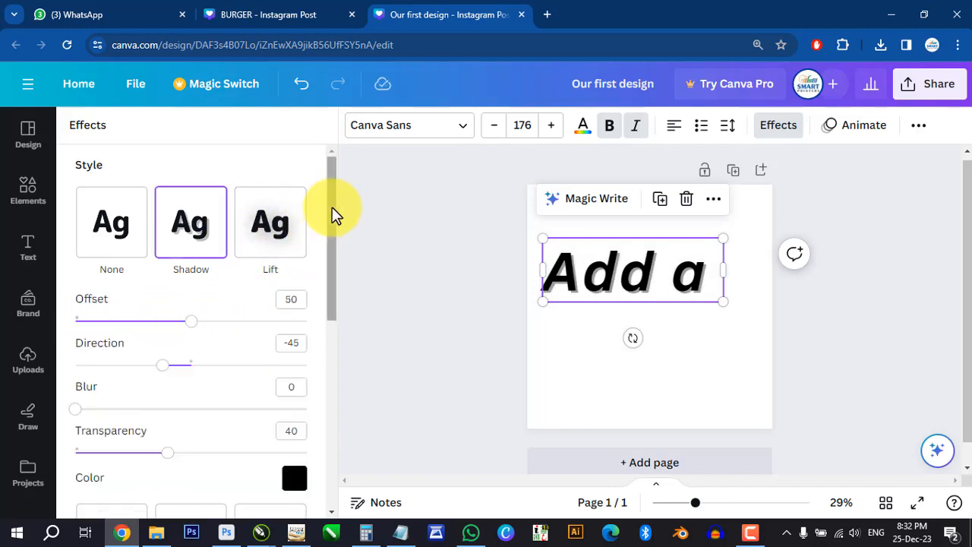
{"action": "left_click", "coordinate": [121, 232]}
- Apply the Outline effect to the text and set its thickness to 91
{"action": "left_click_drag", "start_coordinate": [328, 213], "coordinate": [346, 294]}
{"action": "left_click", "coordinate": [272, 182]}
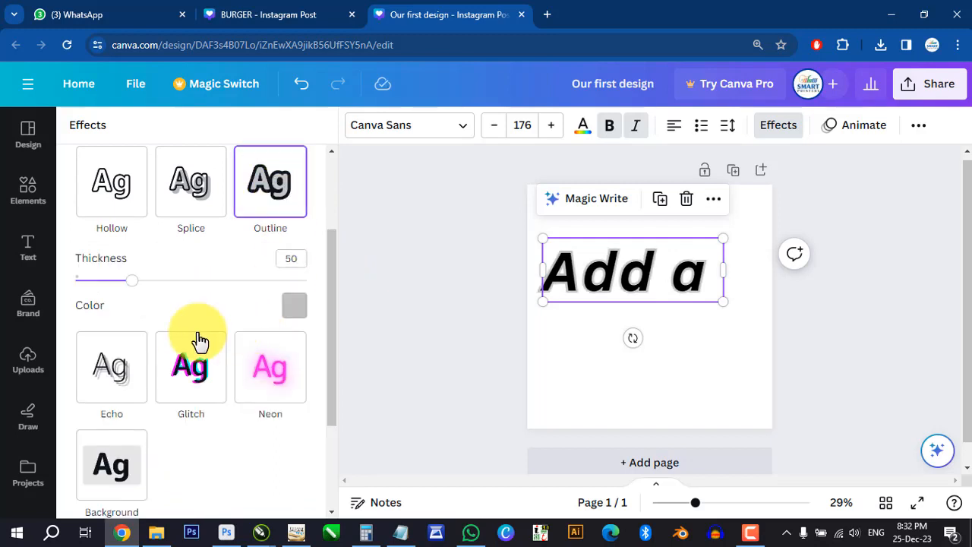
{"action": "left_click_drag", "start_coordinate": [135, 281], "coordinate": [182, 284]}
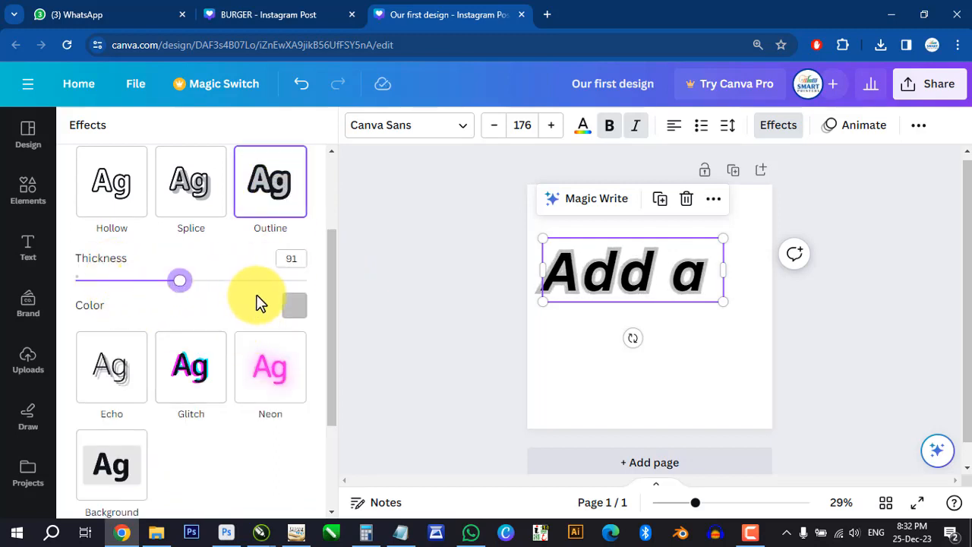
- Try the Curve shape on the outlined text, and return the text to no shape
{"action": "left_click_drag", "start_coordinate": [334, 288], "coordinate": [334, 375]}
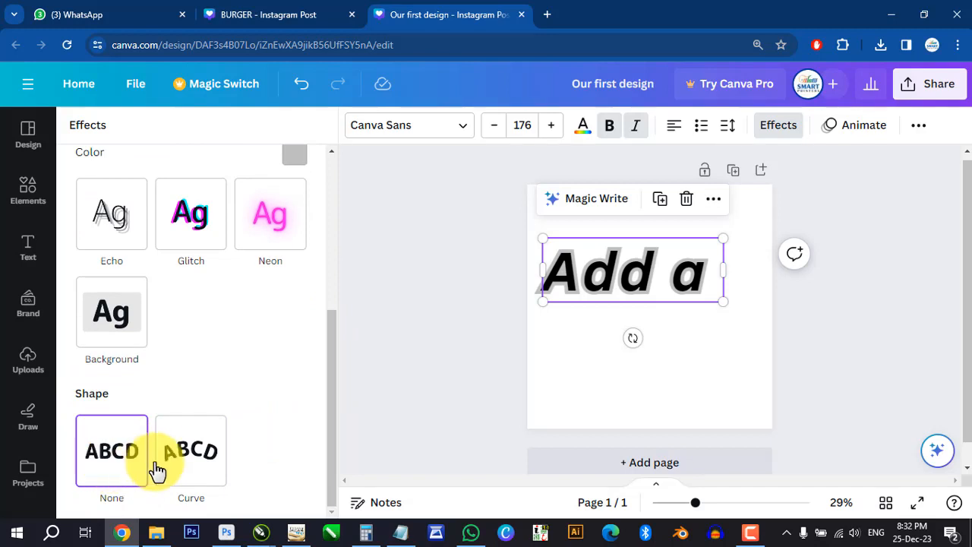
{"action": "left_click", "coordinate": [199, 461]}
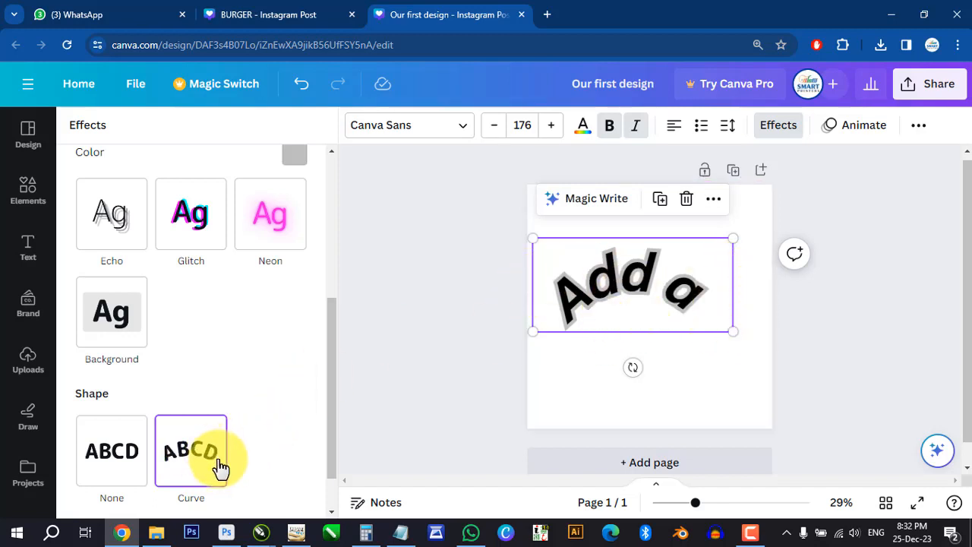
{"action": "scroll", "coordinate": [160, 422], "scroll_direction": "up", "scroll_amount": 4}
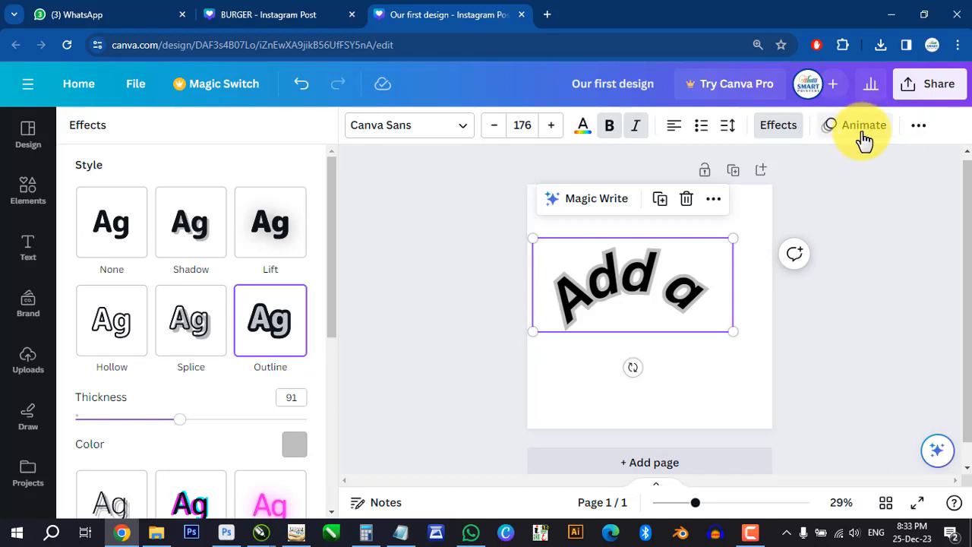
{"action": "left_click", "coordinate": [928, 133]}
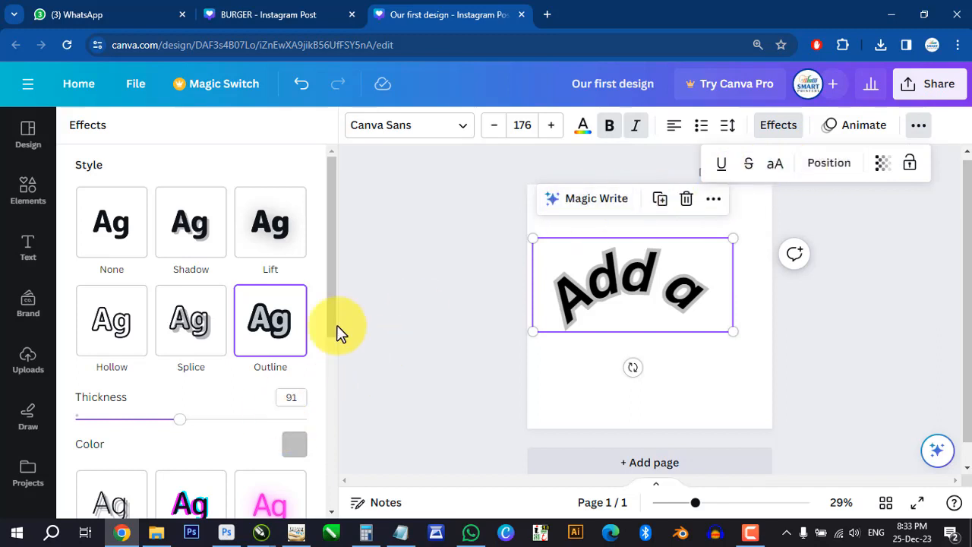
{"action": "left_click_drag", "start_coordinate": [337, 254], "coordinate": [341, 419]}
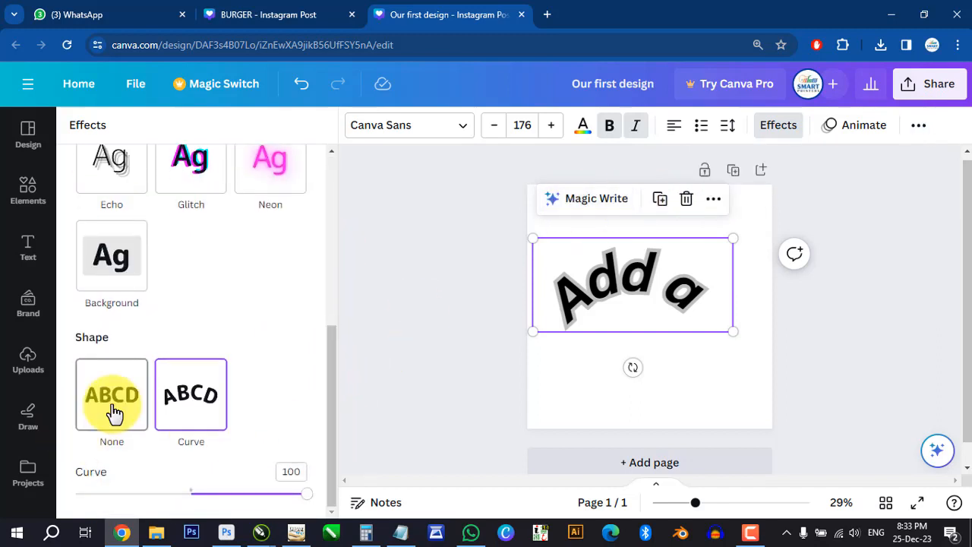
{"action": "left_click", "coordinate": [114, 412]}
{"action": "left_click_drag", "start_coordinate": [329, 369], "coordinate": [332, 163]}
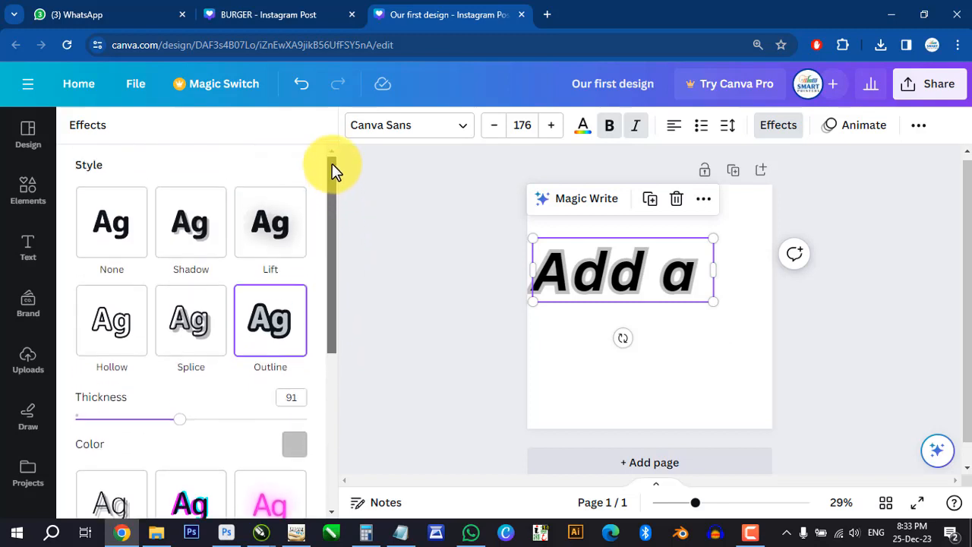
- Underline the "Add a" text
{"action": "left_click", "coordinate": [636, 272]}
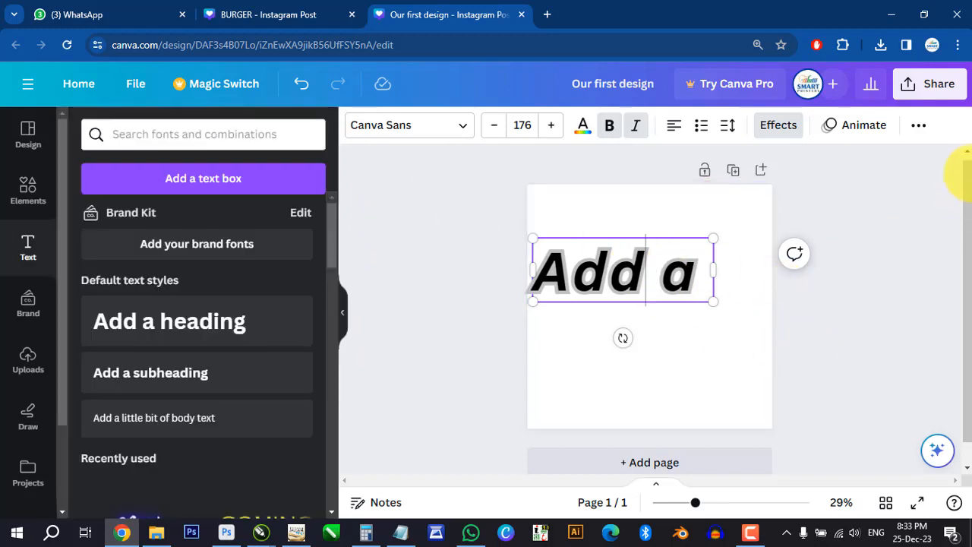
{"action": "left_click", "coordinate": [919, 127]}
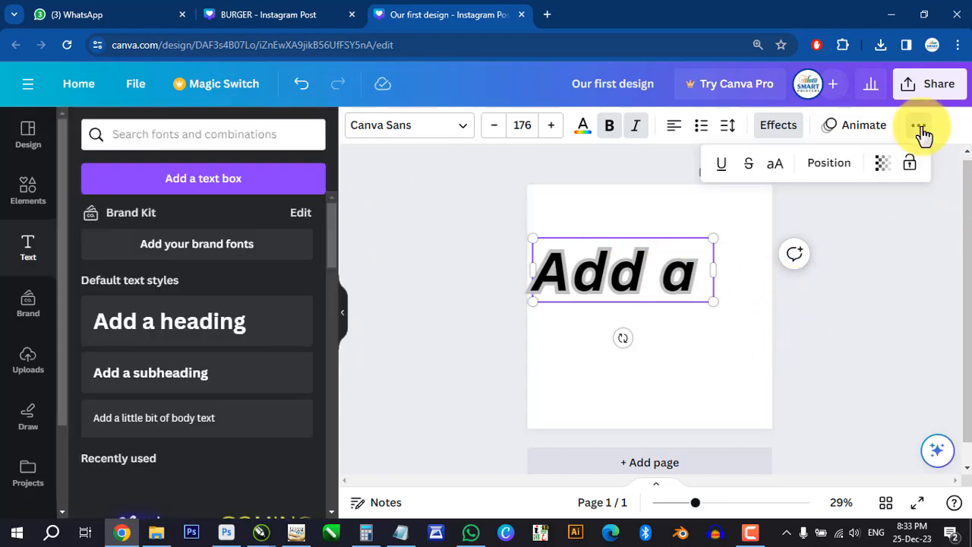
{"action": "left_click", "coordinate": [722, 166]}
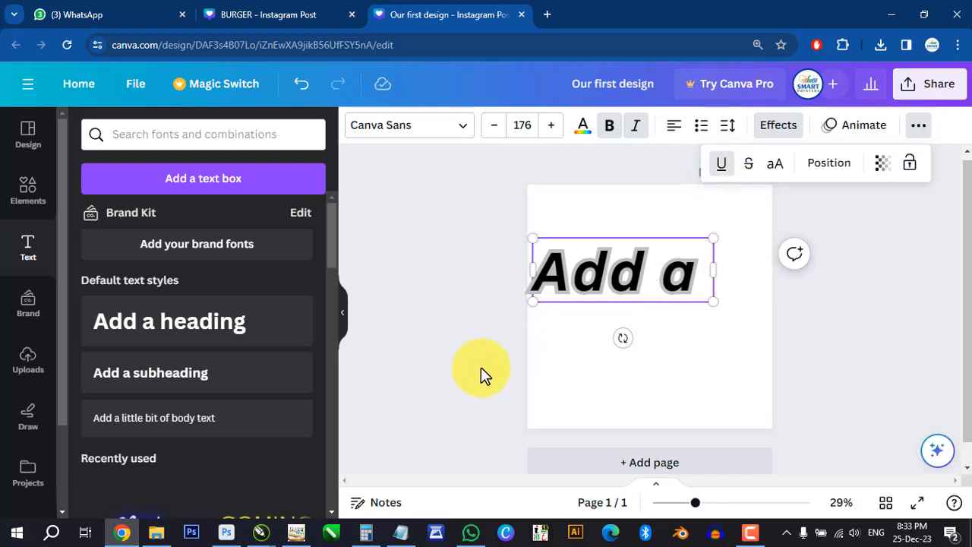
{"action": "left_click", "coordinate": [457, 322]}
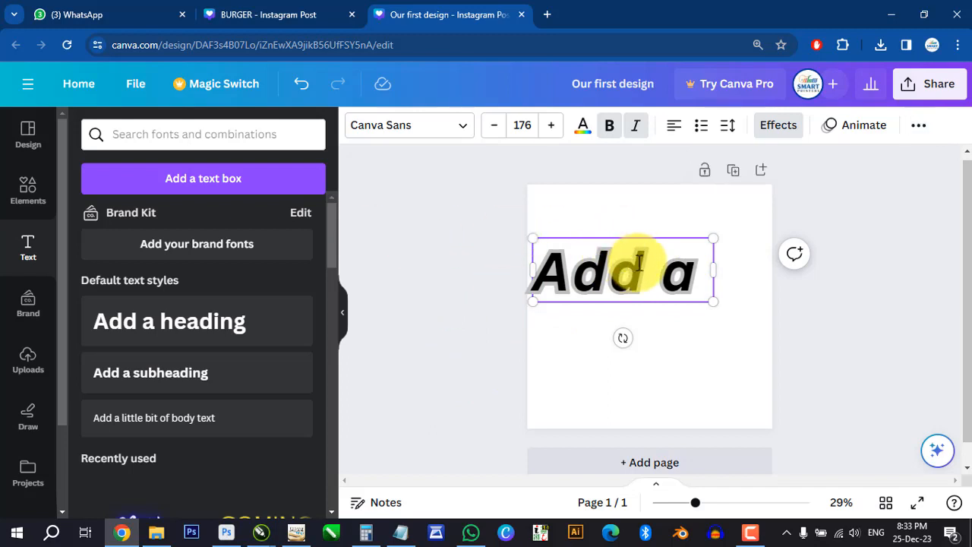
- Remove the outline effect from the text by setting its effect style to None
{"action": "left_click", "coordinate": [780, 129]}
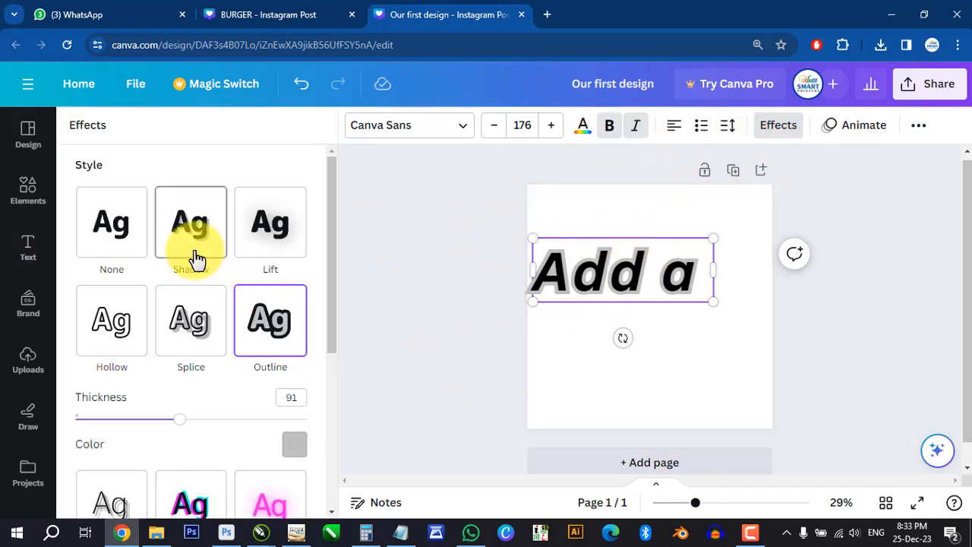
{"action": "left_click", "coordinate": [109, 236]}
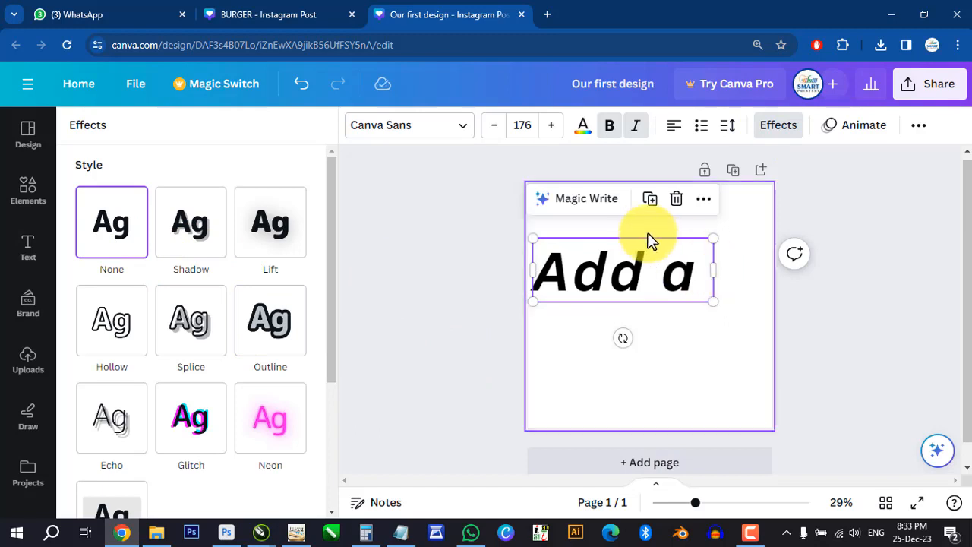
- Remove the underline from the text, and try strikethrough before switching it off again
{"action": "left_click", "coordinate": [919, 128]}
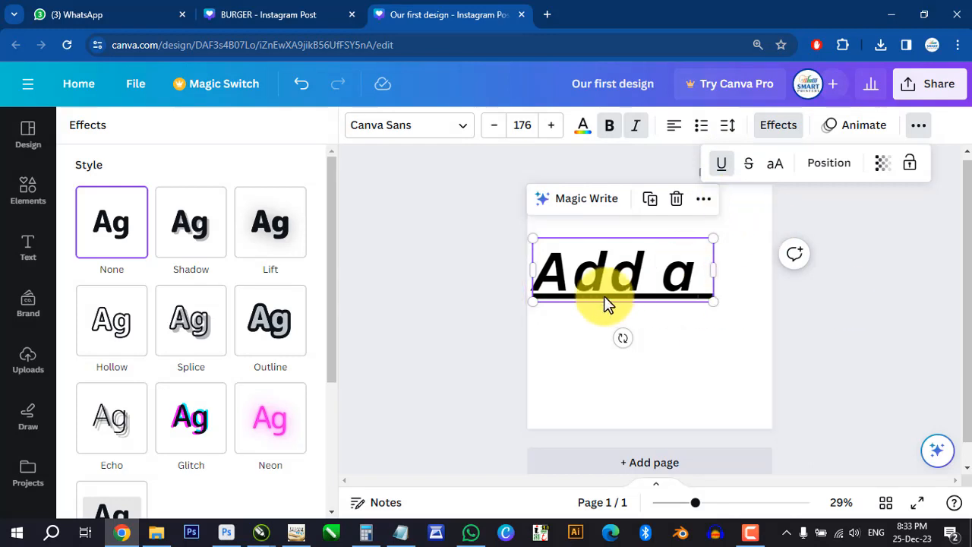
{"action": "left_click", "coordinate": [722, 170]}
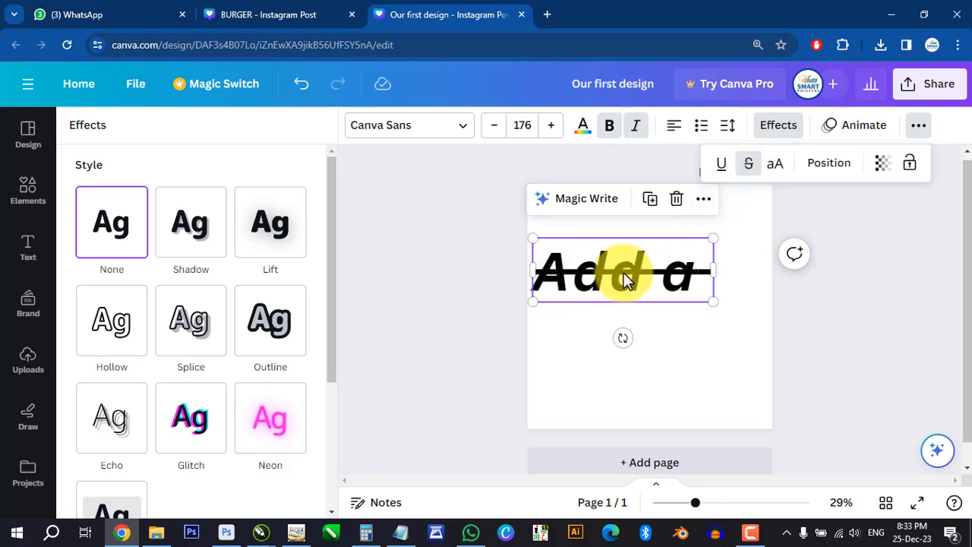
{"action": "left_click", "coordinate": [748, 164]}
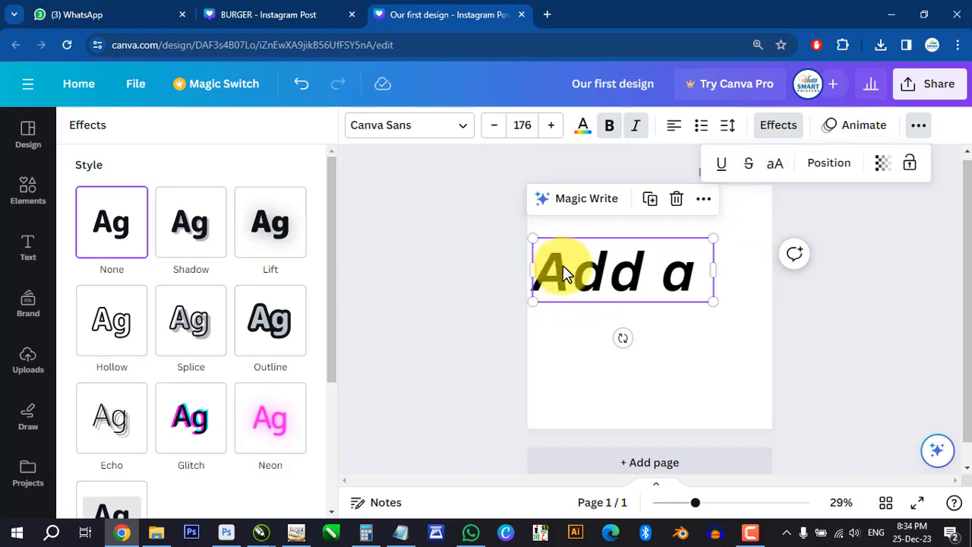
- Try uppercase on the "Add a" text, return it to normal case, and view its position settings
{"action": "left_click", "coordinate": [775, 164]}
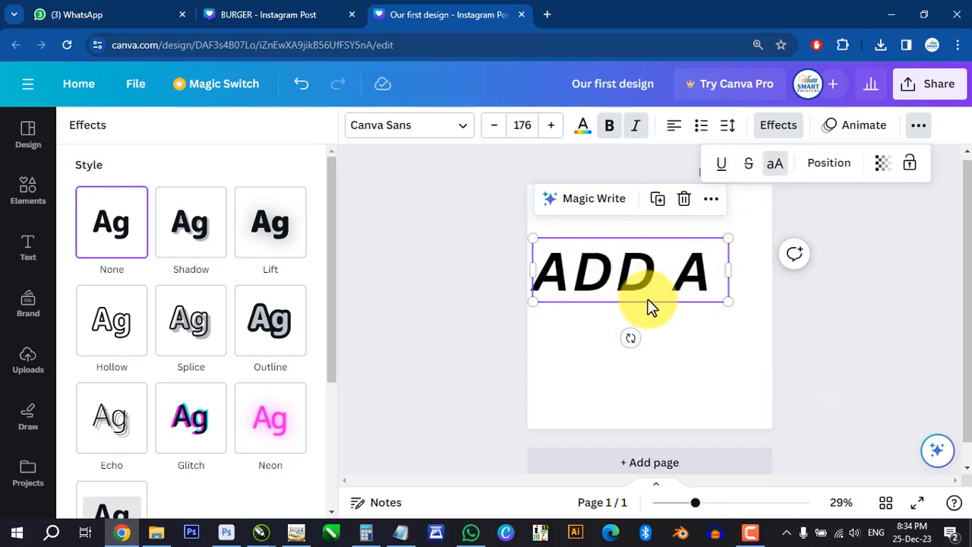
{"action": "left_click", "coordinate": [776, 164]}
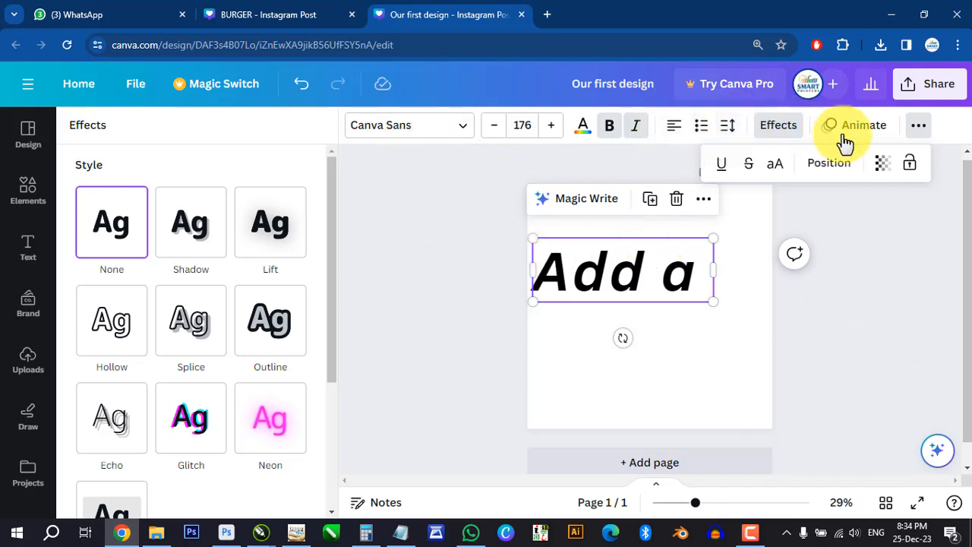
{"action": "left_click", "coordinate": [821, 165]}
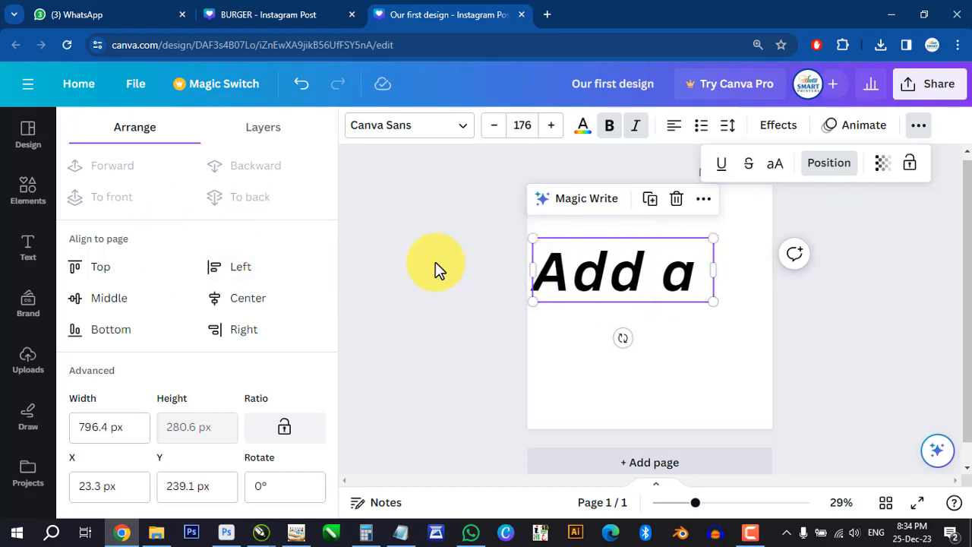
- Delete the "Add a" text box from the page
{"action": "left_click", "coordinate": [417, 296]}
{"action": "left_click", "coordinate": [638, 247]}
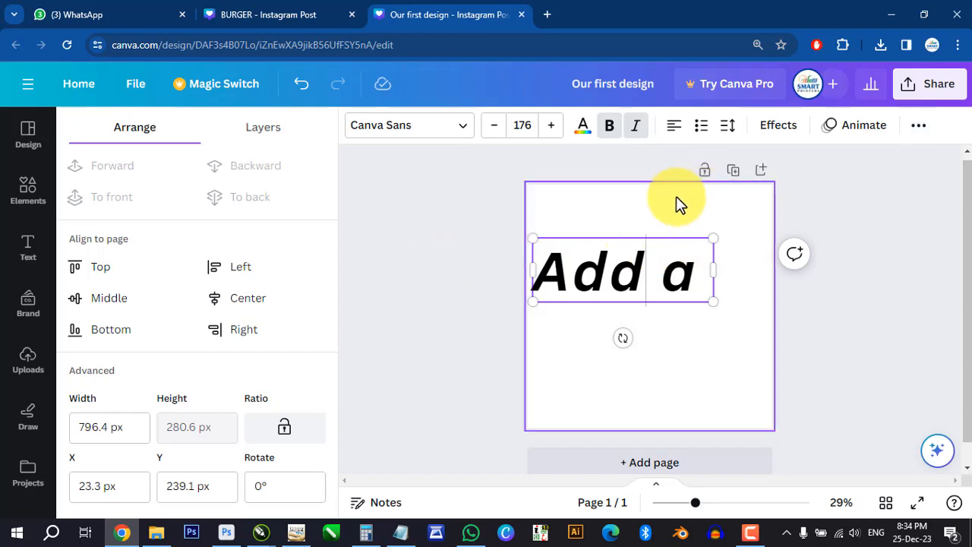
{"action": "left_click", "coordinate": [686, 234]}
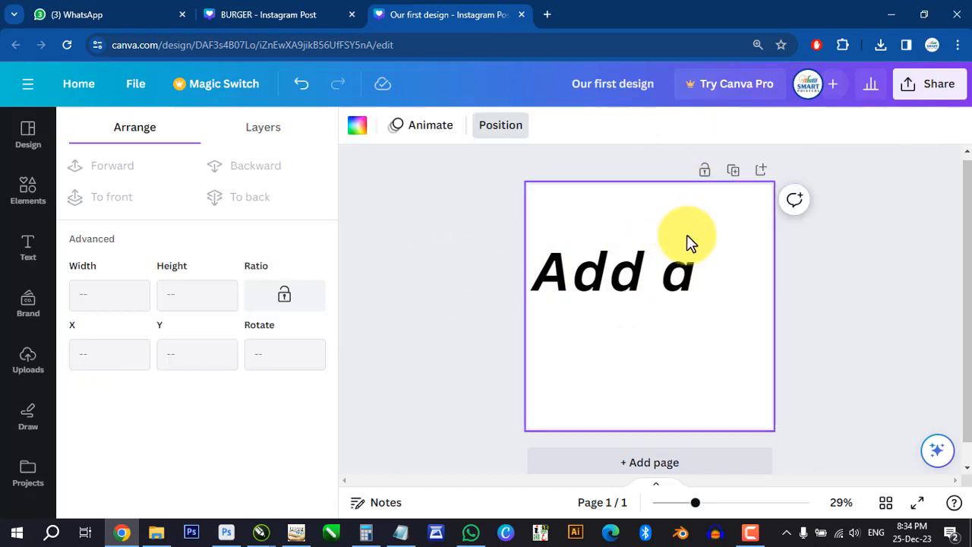
{"action": "left_click", "coordinate": [683, 275]}
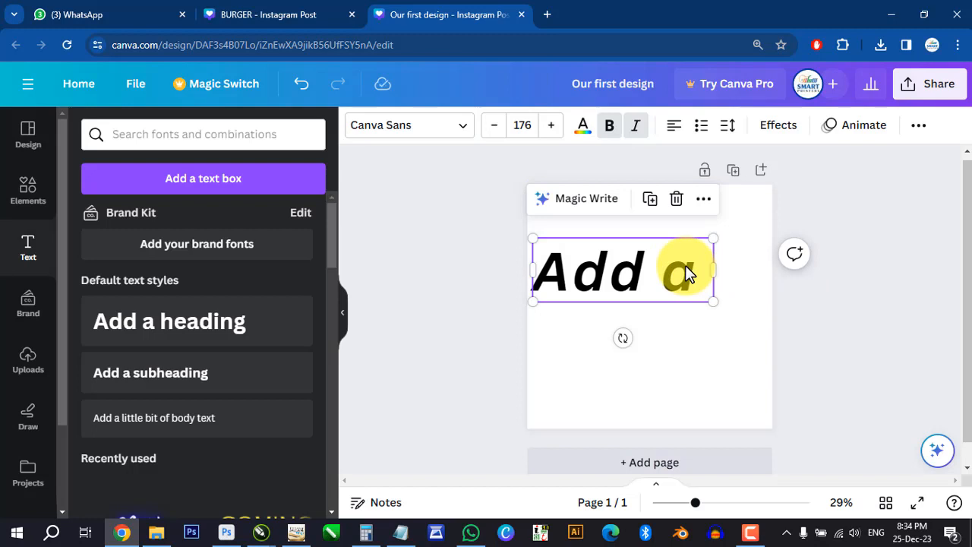
{"action": "key", "text": "Delete"}
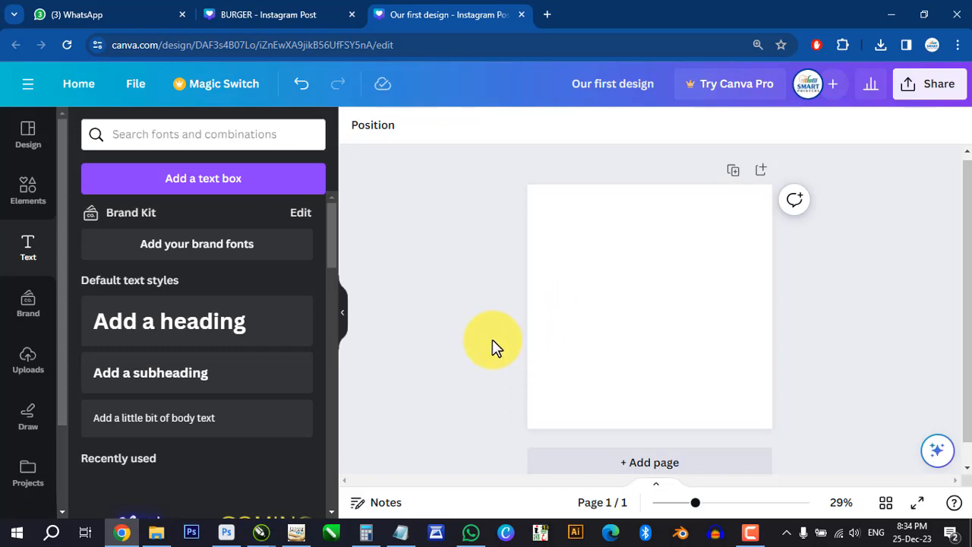
- Add a square, a circle and a five-pointed star from the shapes library, overlapping diagonally down the page
{"action": "left_click", "coordinate": [35, 196]}
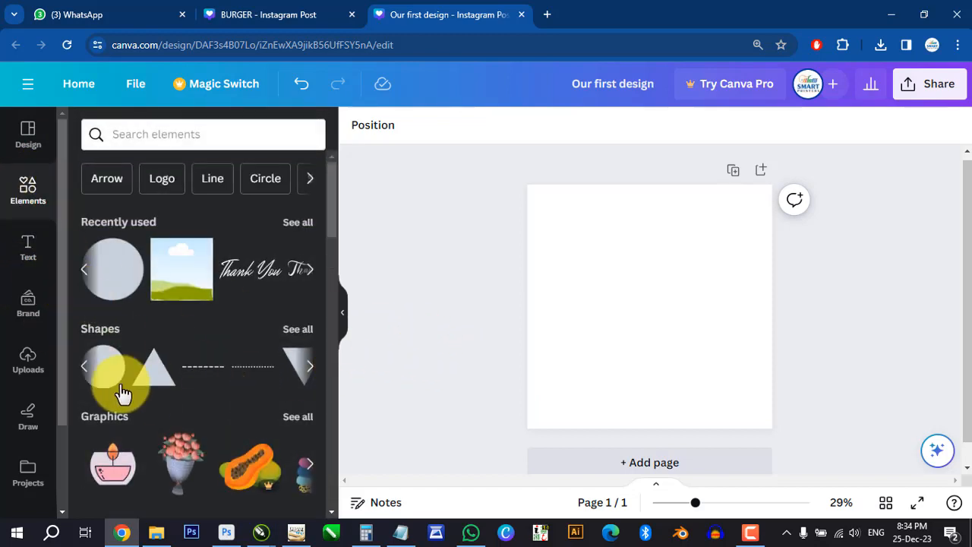
{"action": "left_click", "coordinate": [298, 329]}
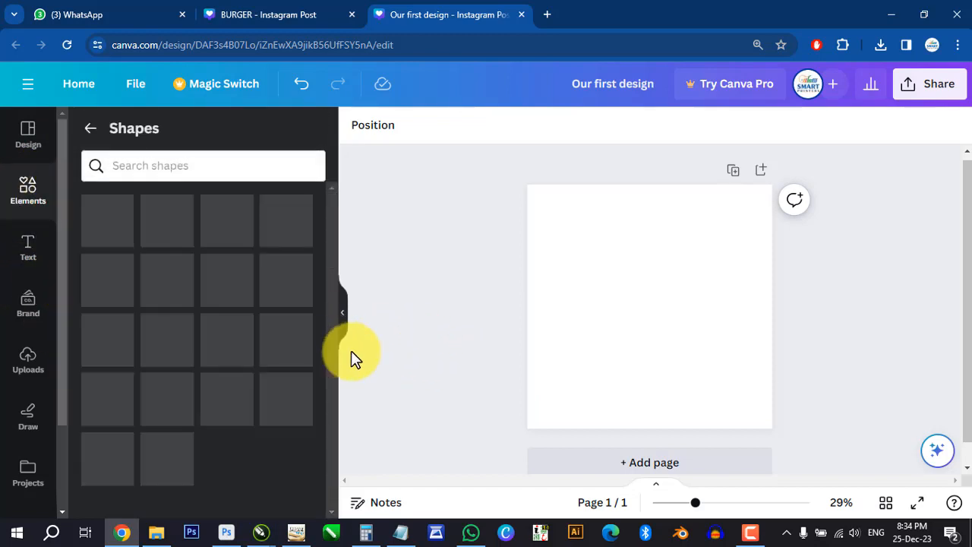
{"action": "scroll", "coordinate": [271, 395], "scroll_direction": "down", "scroll_amount": 2}
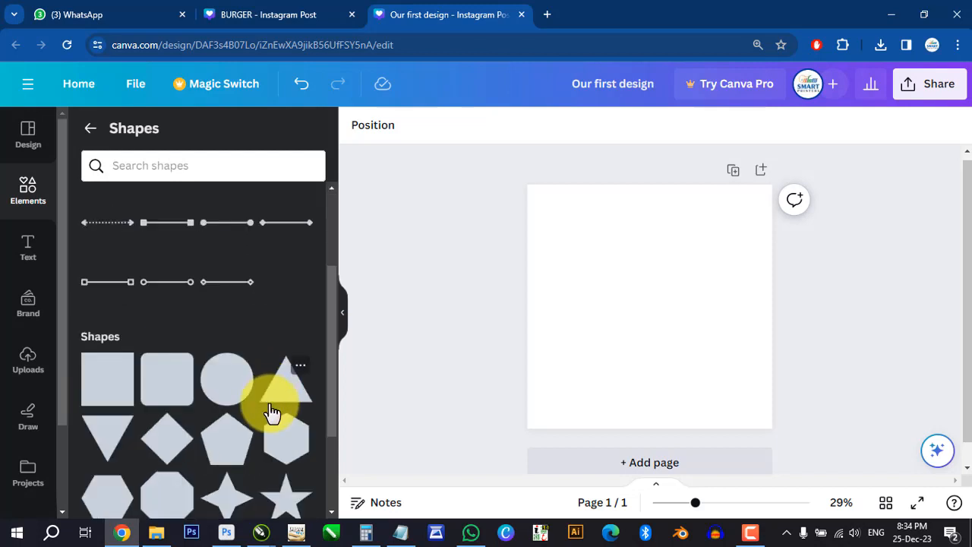
{"action": "left_click_drag", "start_coordinate": [96, 386], "coordinate": [575, 237]}
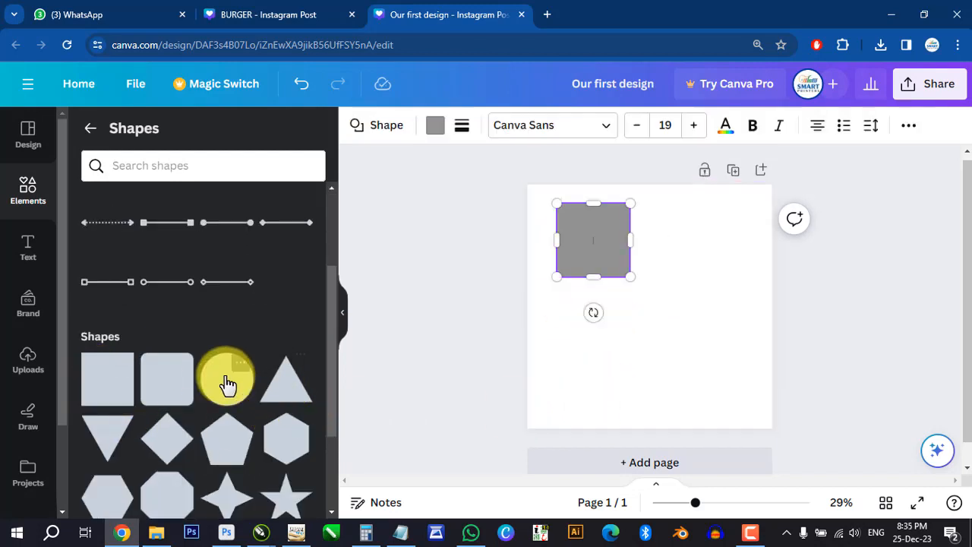
{"action": "left_click_drag", "start_coordinate": [228, 385], "coordinate": [582, 286]}
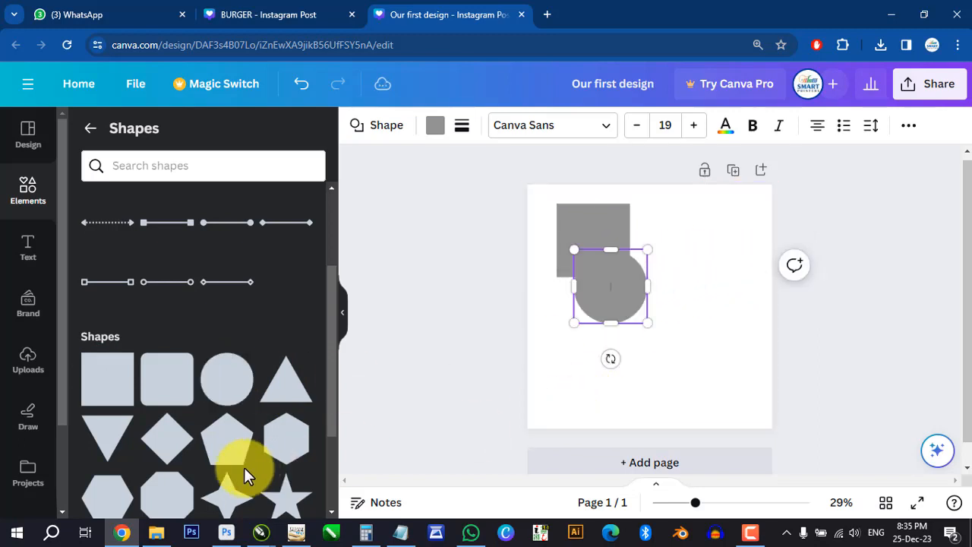
{"action": "left_click_drag", "start_coordinate": [281, 507], "coordinate": [635, 320]}
{"action": "left_click", "coordinate": [864, 339]}
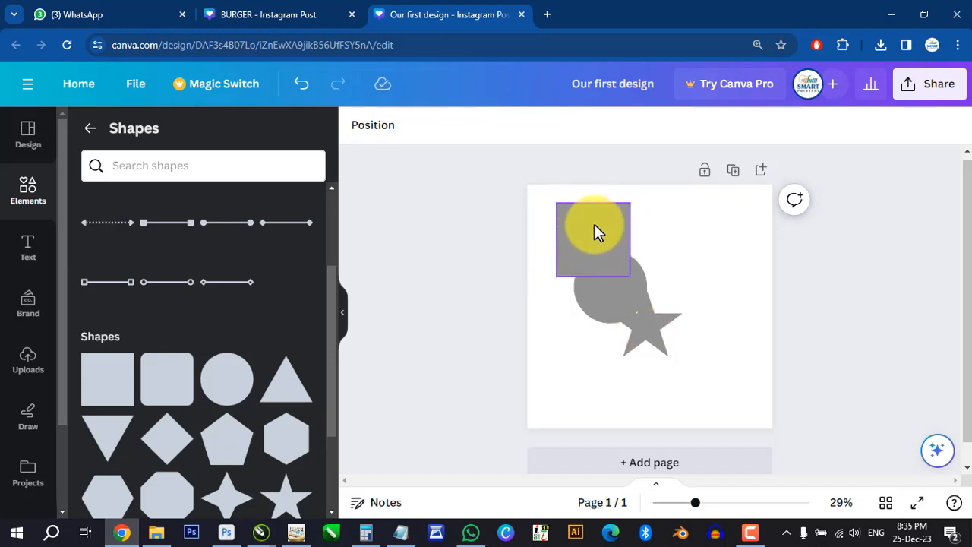
- Fill the star with the solid dark blue default color
{"action": "left_click", "coordinate": [593, 224]}
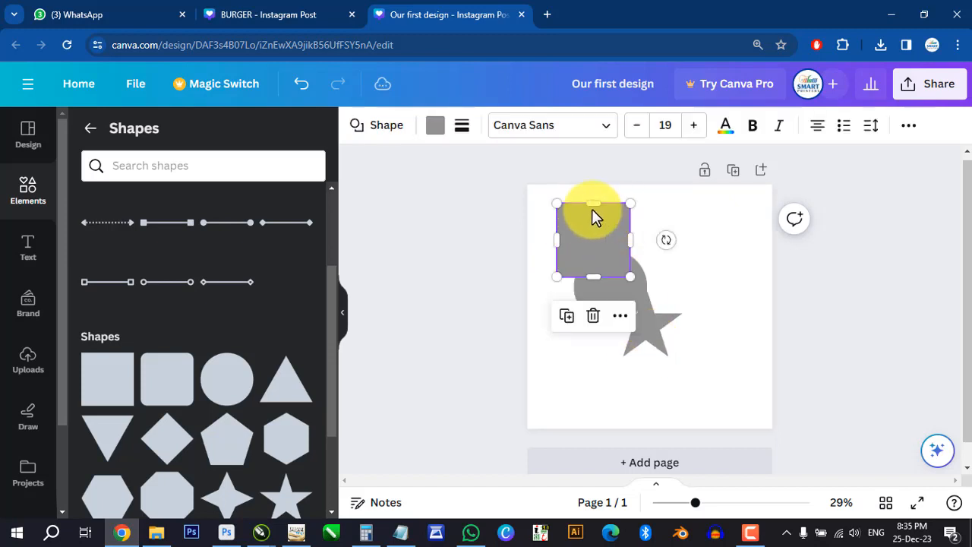
{"action": "left_click", "coordinate": [609, 297]}
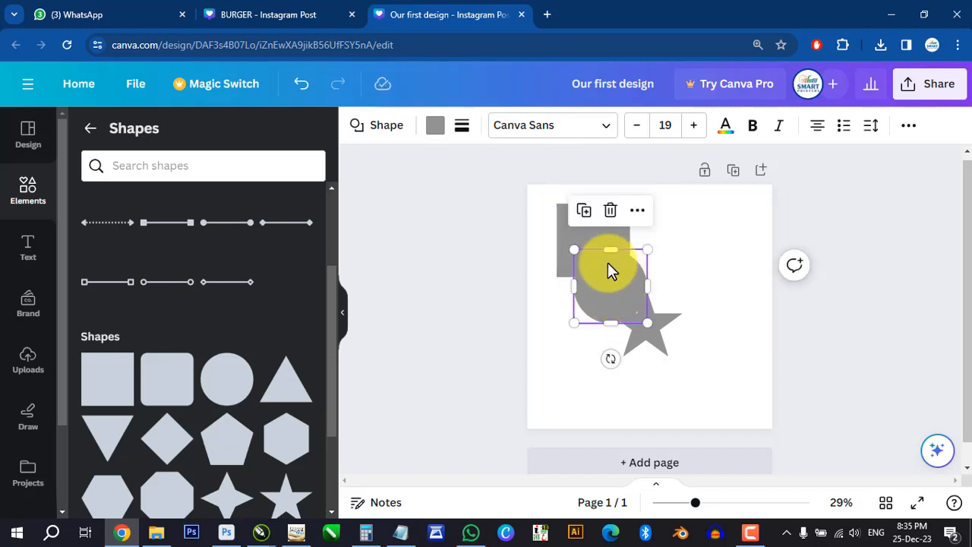
{"action": "left_click", "coordinate": [668, 323]}
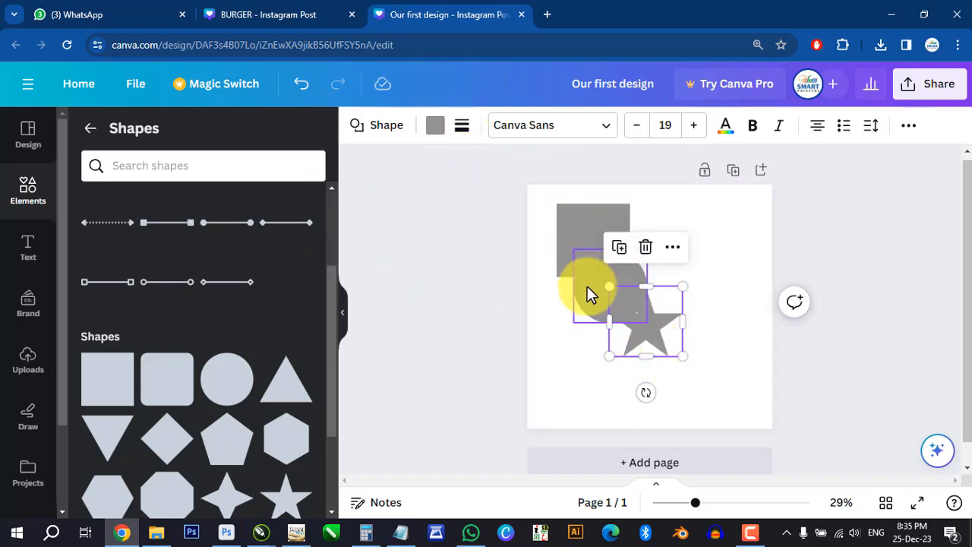
{"action": "left_click", "coordinate": [439, 127]}
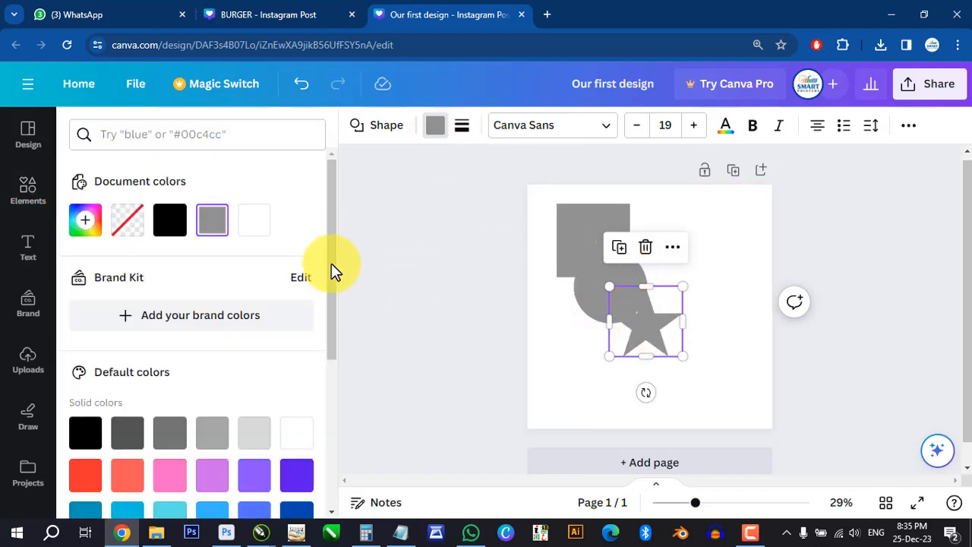
{"action": "scroll", "coordinate": [329, 444], "scroll_direction": "down", "scroll_amount": 3}
{"action": "left_click", "coordinate": [296, 334]}
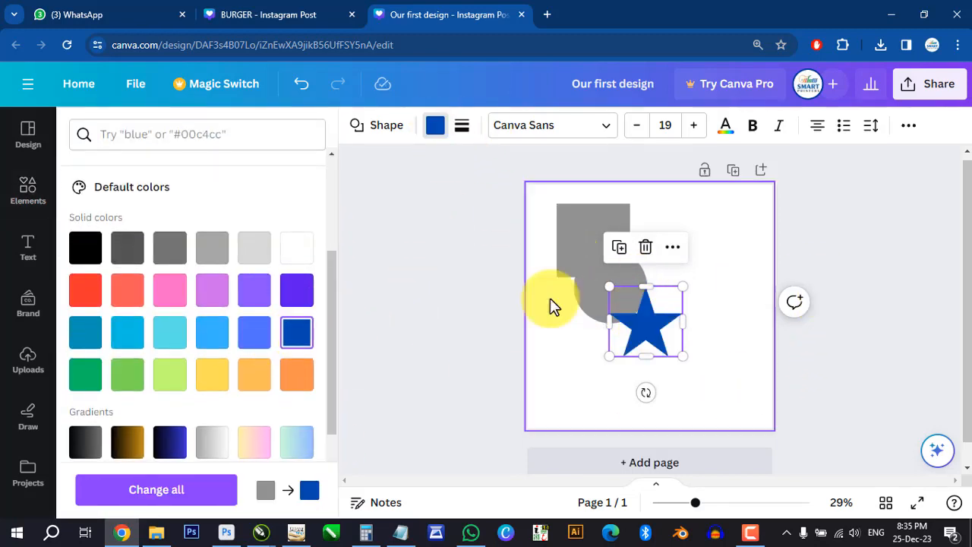
- Fill the circle with solid red and the square with solid dark green
{"action": "left_click", "coordinate": [576, 292]}
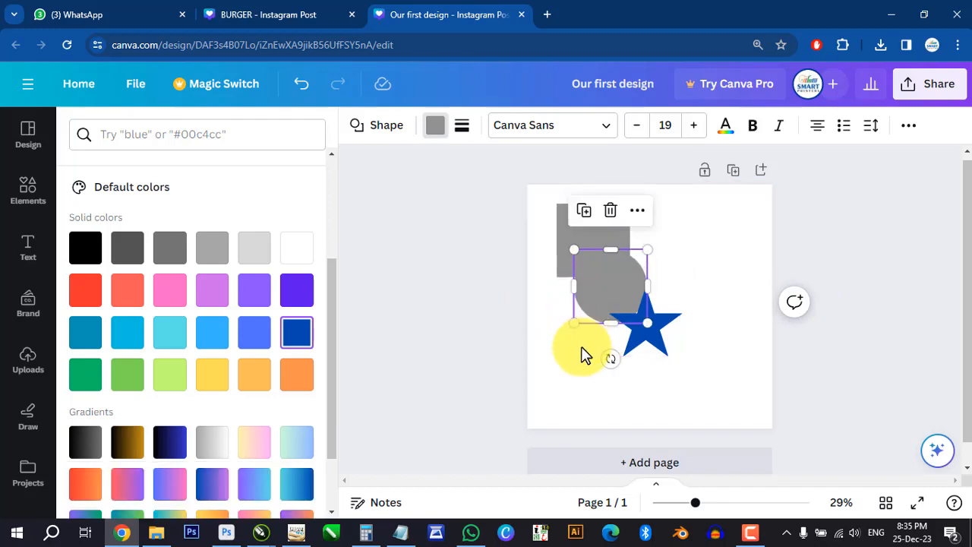
{"action": "left_click", "coordinate": [85, 290]}
{"action": "left_click", "coordinate": [562, 236]}
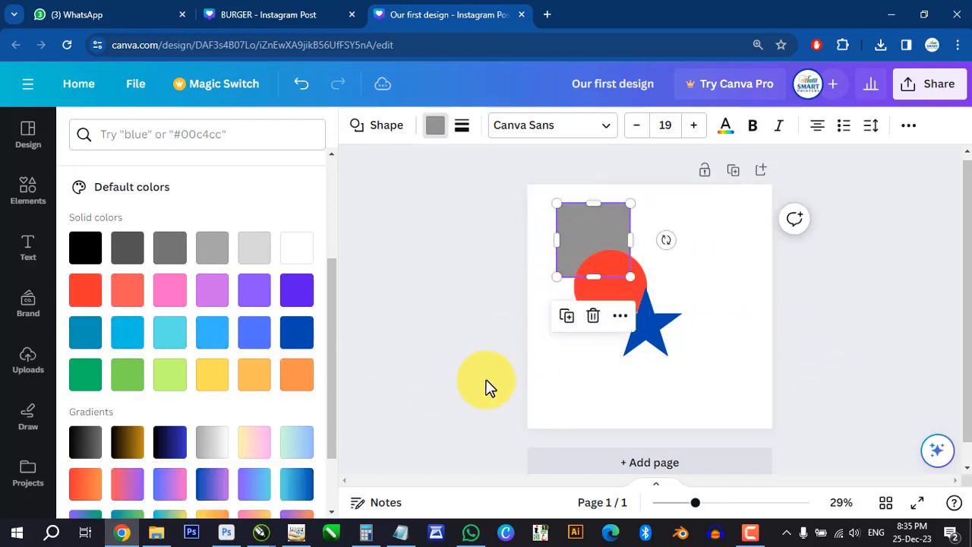
{"action": "left_click_drag", "start_coordinate": [329, 309], "coordinate": [341, 402]}
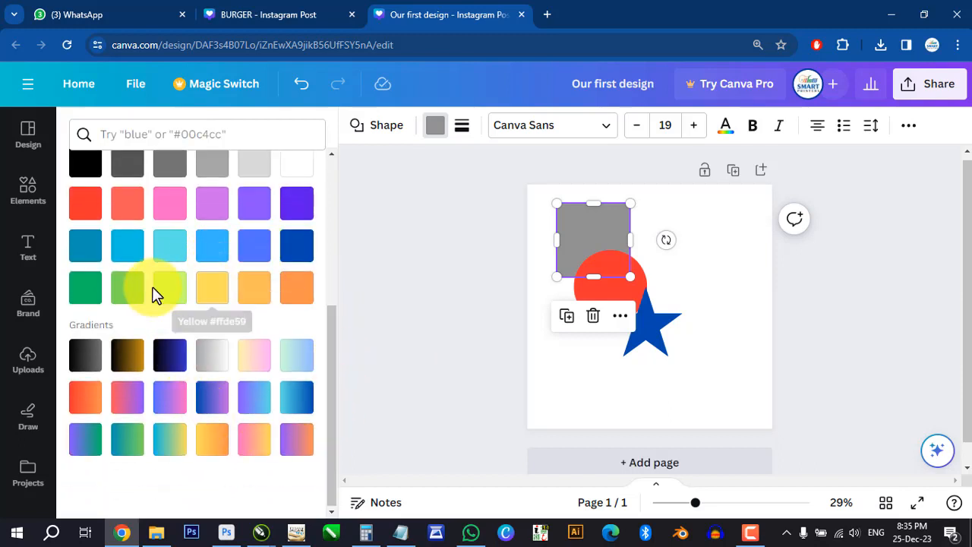
{"action": "left_click", "coordinate": [90, 292]}
{"action": "left_click", "coordinate": [878, 355]}
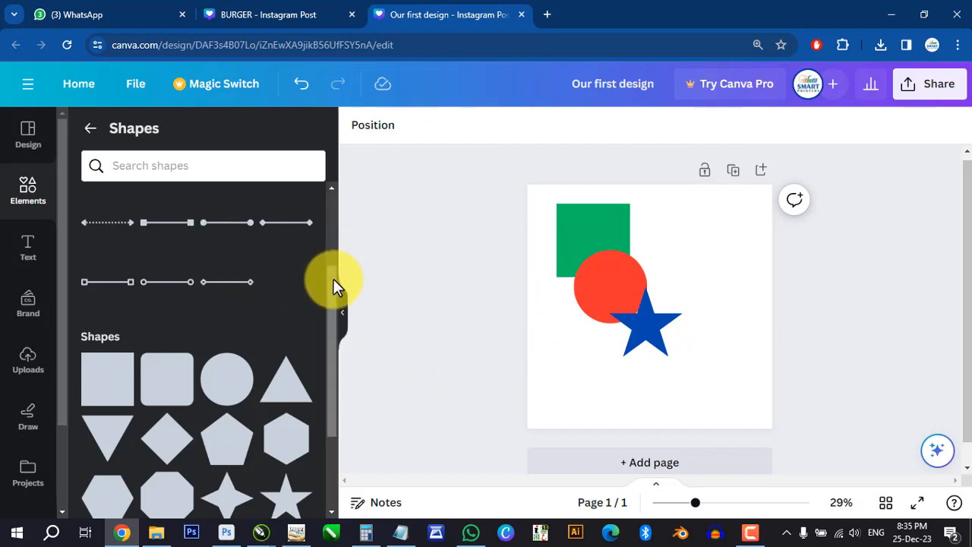
{"action": "left_click_drag", "start_coordinate": [332, 281], "coordinate": [352, 195]}
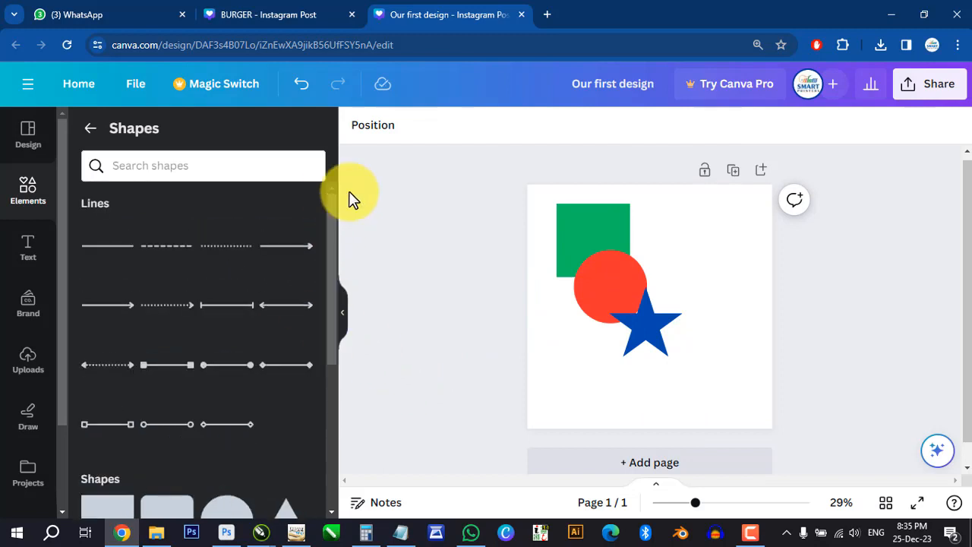
{"action": "left_click", "coordinate": [611, 219]}
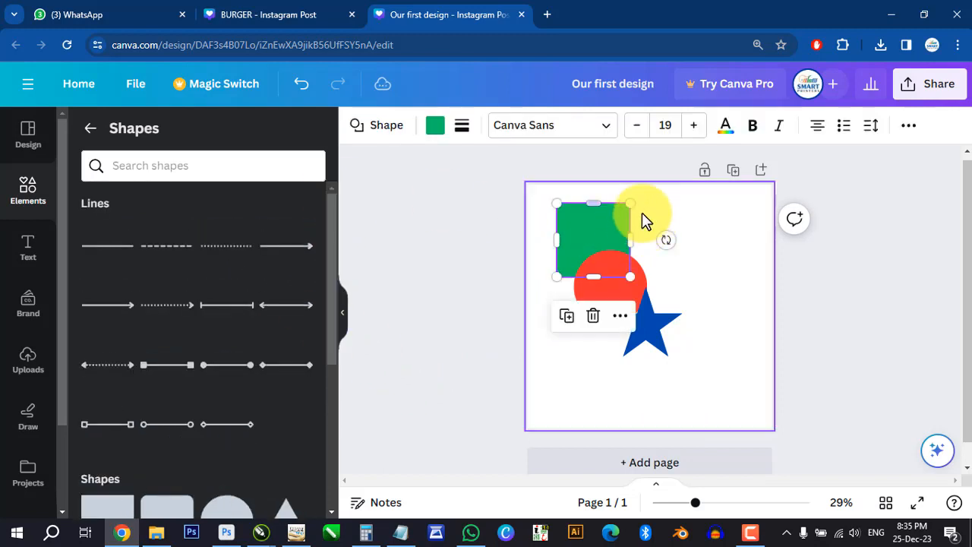
{"action": "left_click", "coordinate": [593, 290]}
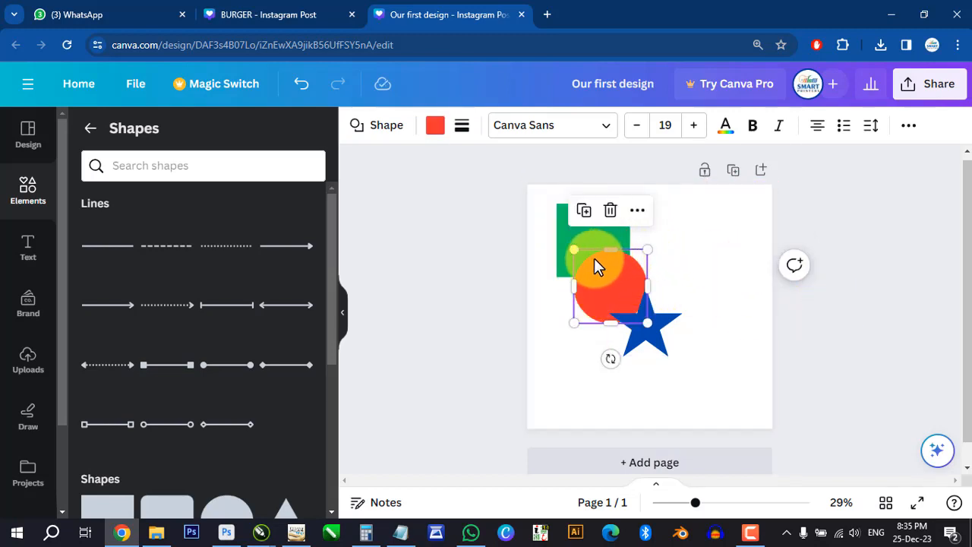
{"action": "left_click", "coordinate": [664, 319]}
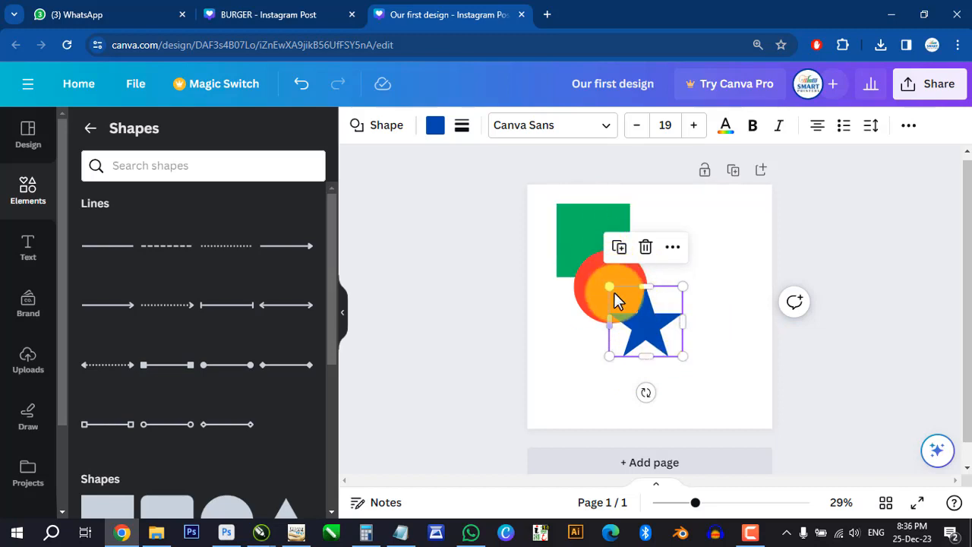
- Look at the layer ordering options available for the green square, and close them without choosing one
{"action": "left_click", "coordinate": [576, 220]}
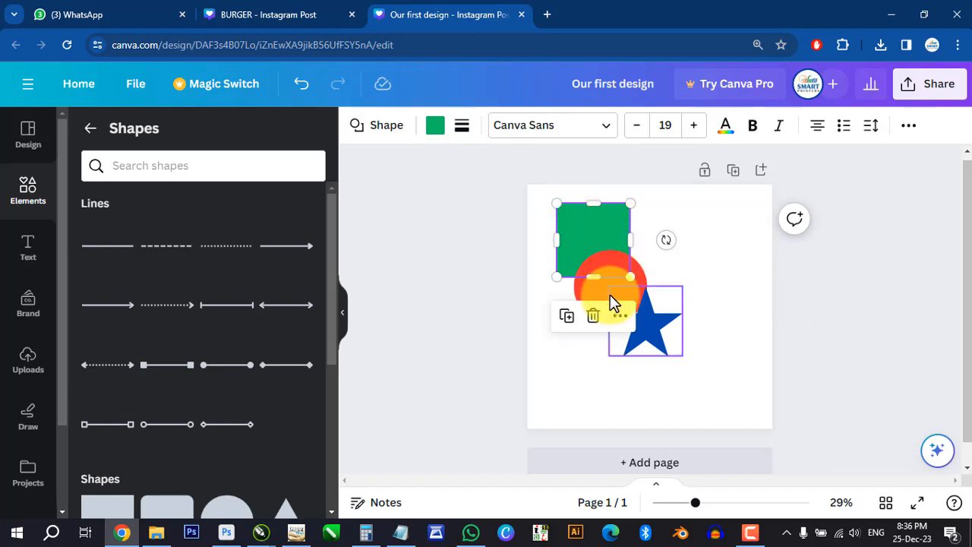
{"action": "right_click", "coordinate": [572, 224]}
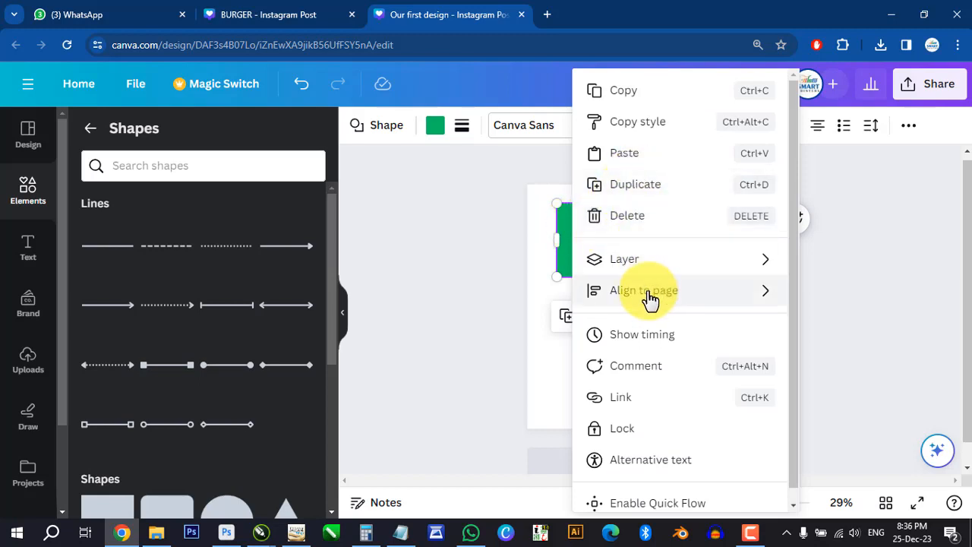
{"action": "mouse_move", "coordinate": [649, 298]}
{"action": "mouse_move", "coordinate": [658, 265]}
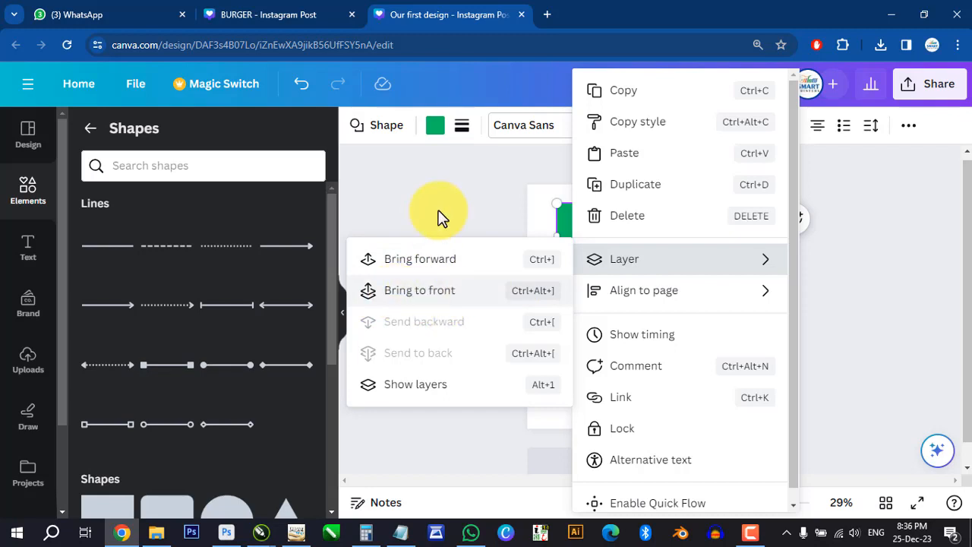
{"action": "left_click", "coordinate": [504, 221]}
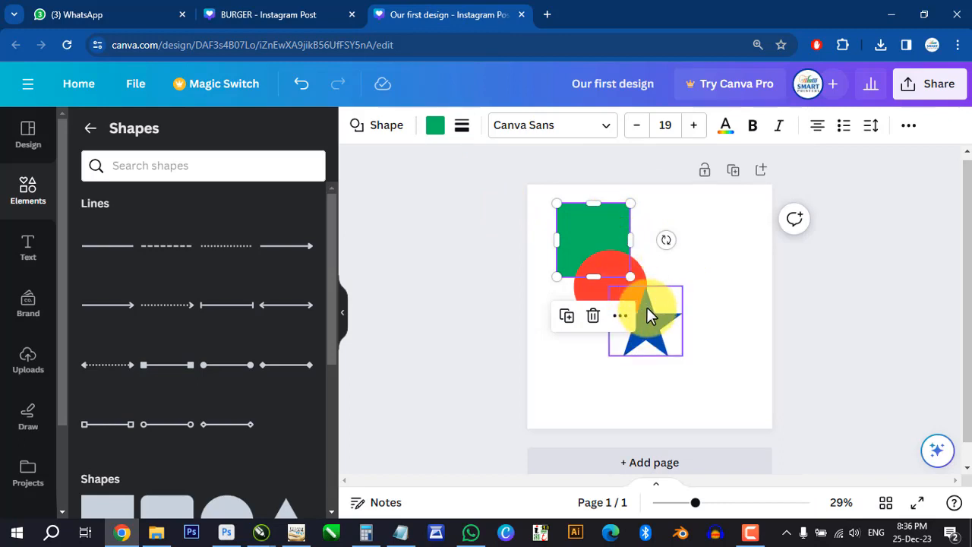
- Move the star and the circle upward so that both overlap the green square
{"action": "left_click_drag", "start_coordinate": [653, 316], "coordinate": [650, 267]}
{"action": "left_click_drag", "start_coordinate": [589, 292], "coordinate": [586, 271]}
{"action": "left_click_drag", "start_coordinate": [658, 276], "coordinate": [649, 265]}
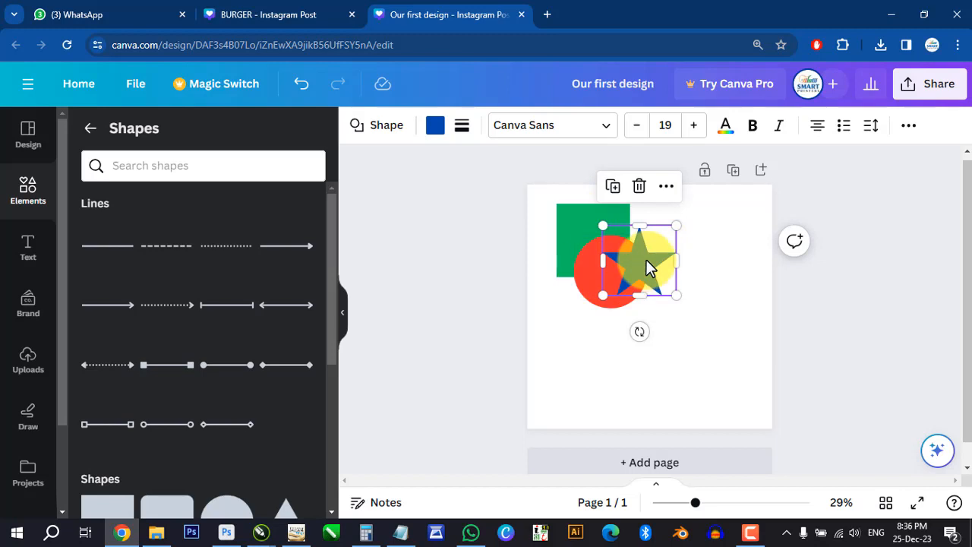
- Bring the green square forward one layer, in front of the red circle
{"action": "left_click", "coordinate": [570, 218]}
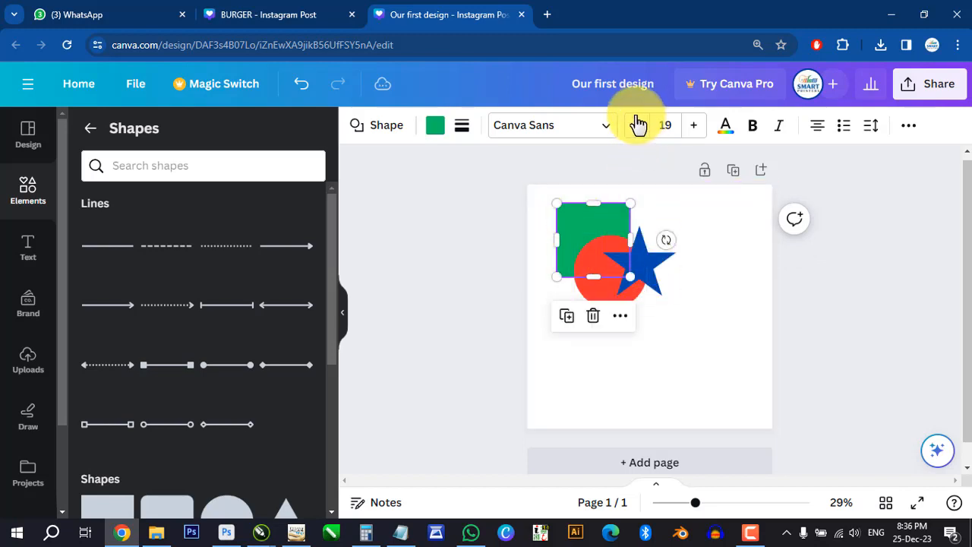
{"action": "right_click", "coordinate": [570, 222]}
{"action": "mouse_move", "coordinate": [653, 262]}
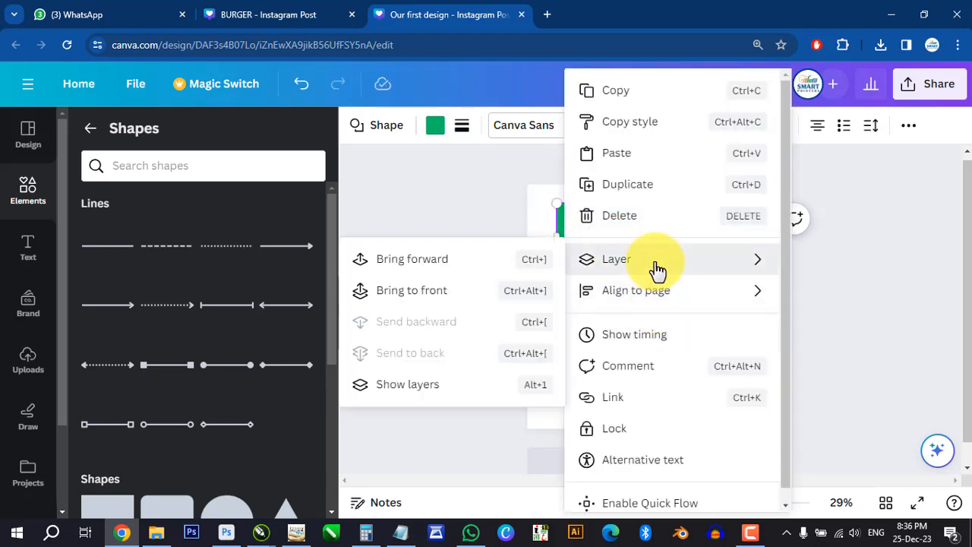
{"action": "left_click", "coordinate": [429, 265]}
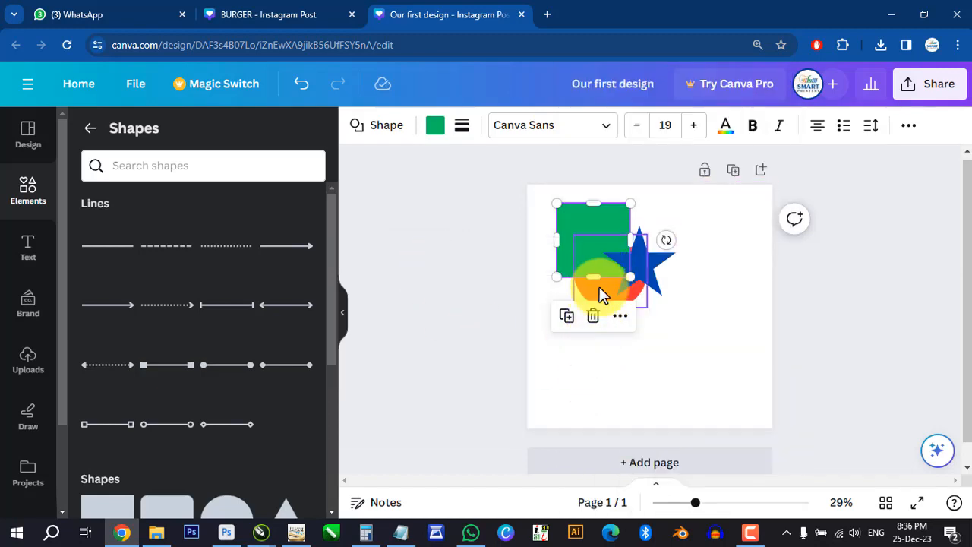
{"action": "left_click", "coordinate": [856, 355]}
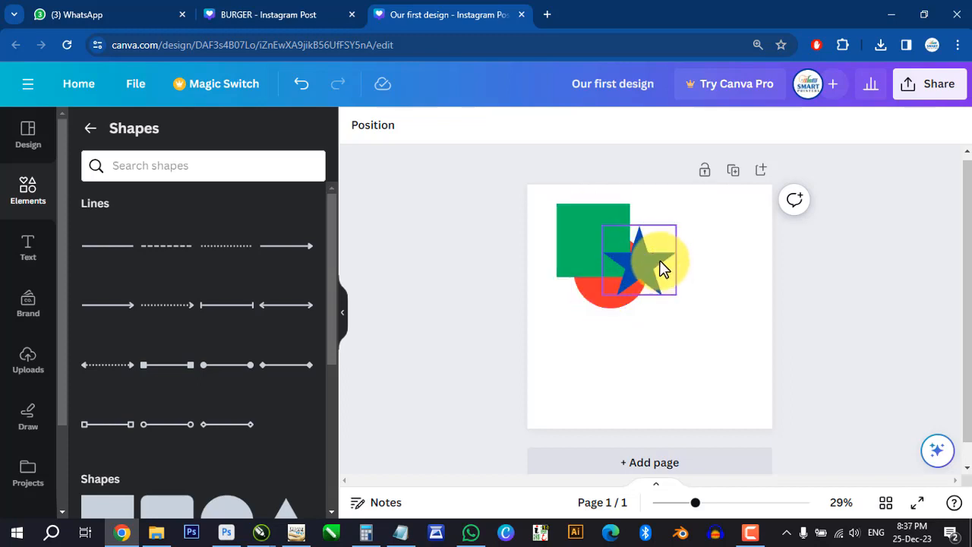
- Bring the green square forward one more layer, in front of the blue star, and deselect it
{"action": "left_click", "coordinate": [588, 233]}
{"action": "right_click", "coordinate": [582, 230]}
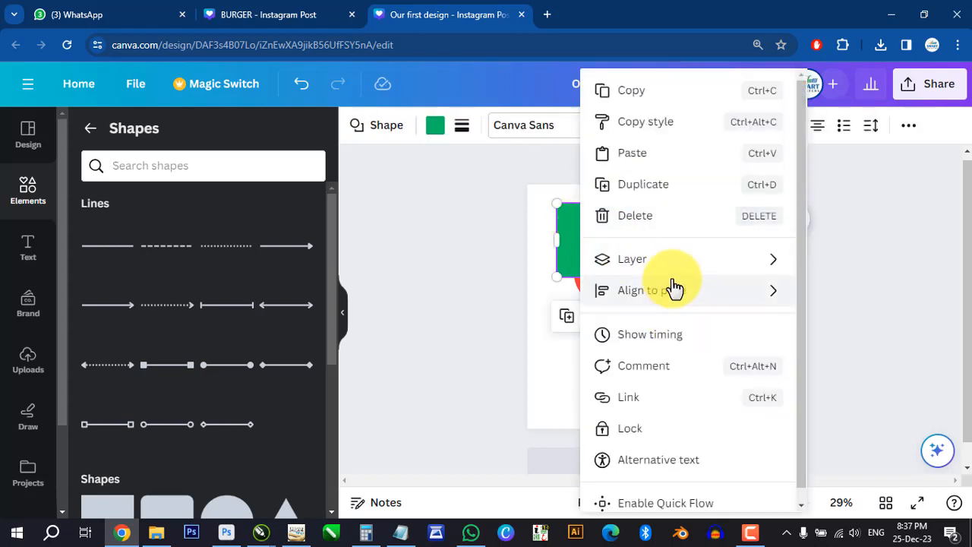
{"action": "mouse_move", "coordinate": [672, 263]}
{"action": "left_click", "coordinate": [443, 259]}
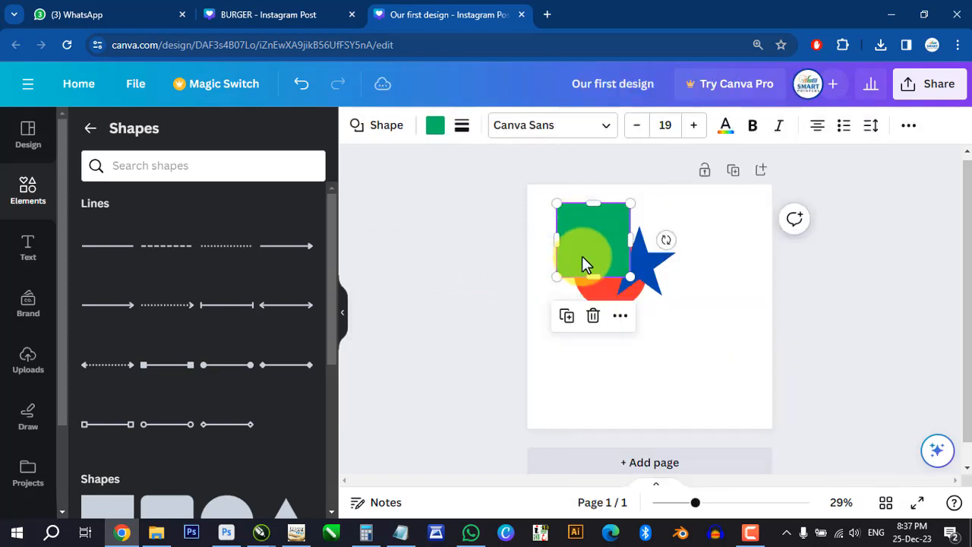
{"action": "left_click", "coordinate": [803, 353]}
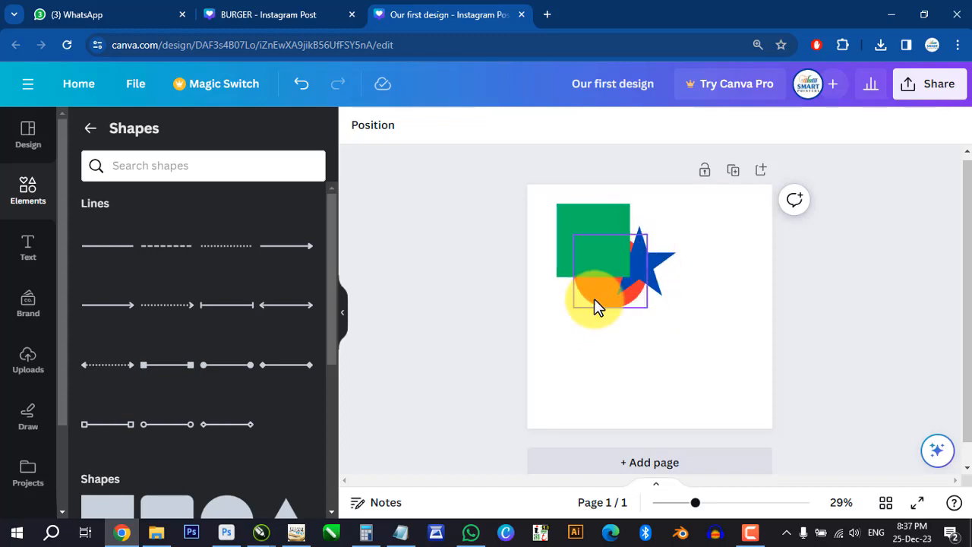
- Bring the red circle to the front of both the green square and the blue star
{"action": "left_click", "coordinate": [596, 298]}
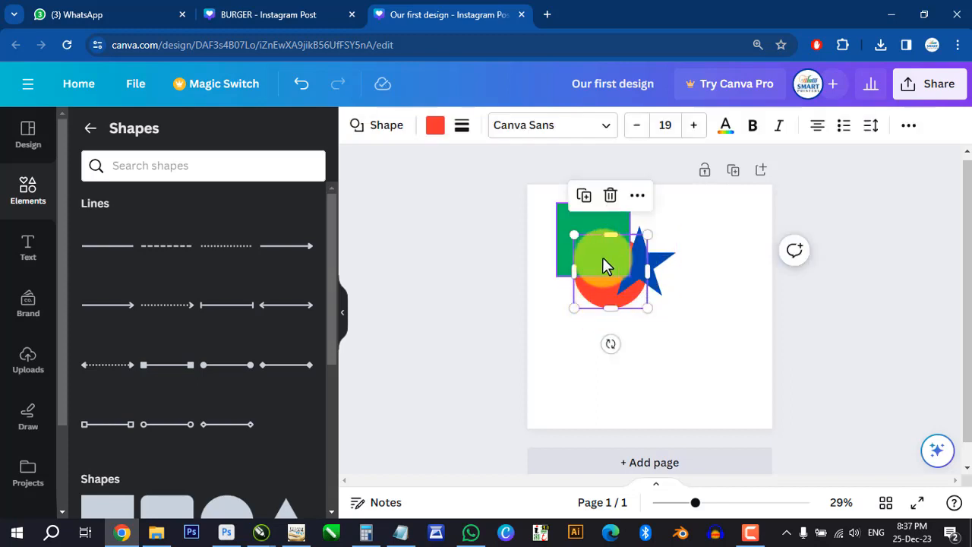
{"action": "right_click", "coordinate": [603, 297]}
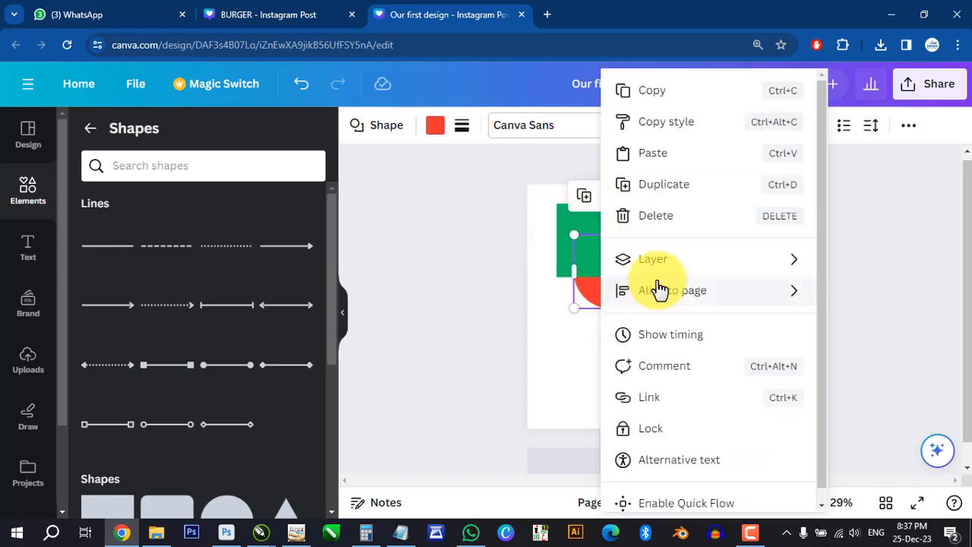
{"action": "mouse_move", "coordinate": [663, 269]}
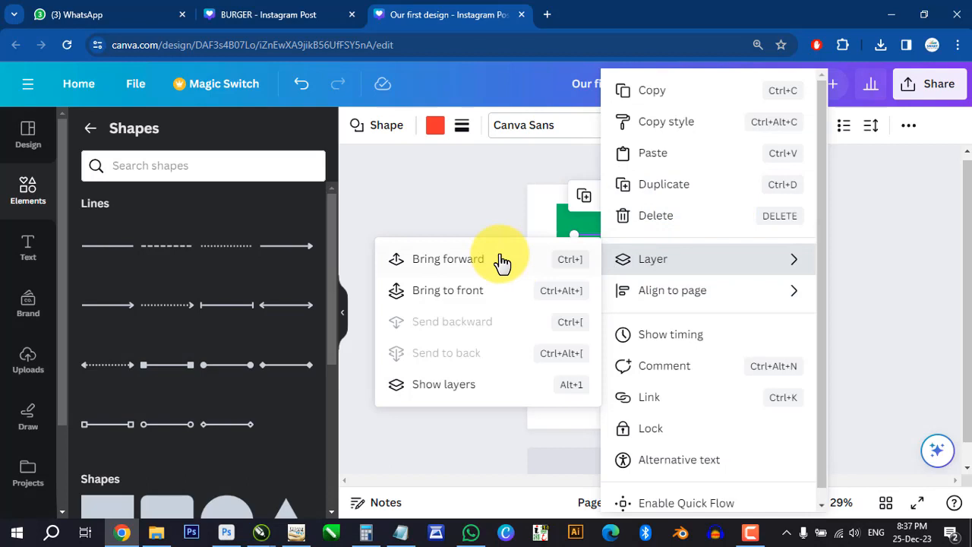
{"action": "left_click", "coordinate": [431, 296]}
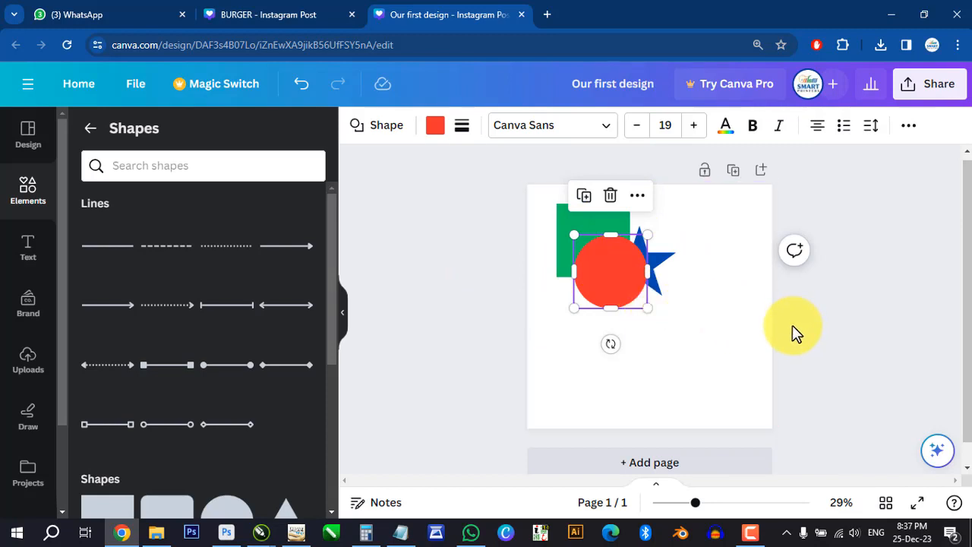
- Look at the layer ordering options available for the red circle, and close them without choosing one
{"action": "right_click", "coordinate": [600, 260]}
{"action": "mouse_move", "coordinate": [658, 267]}
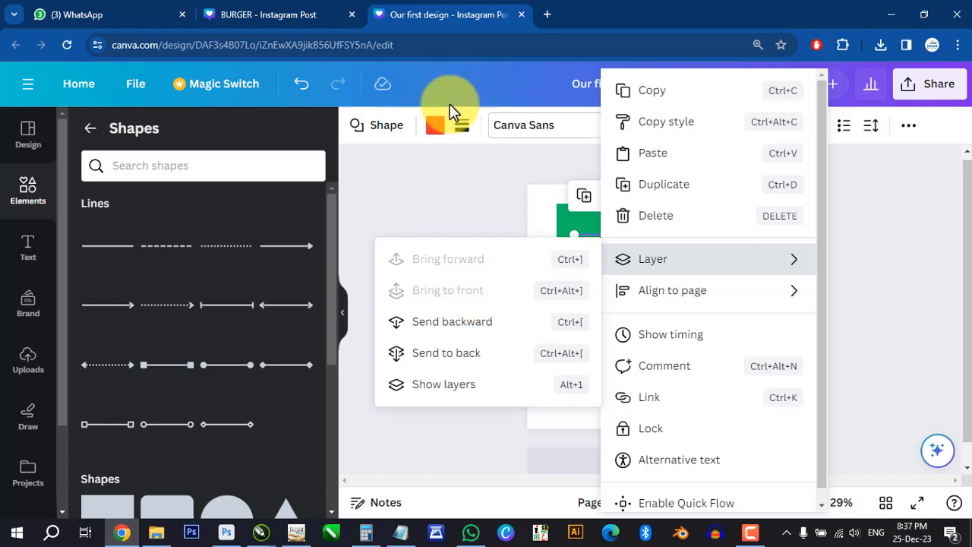
{"action": "left_click", "coordinate": [901, 256]}
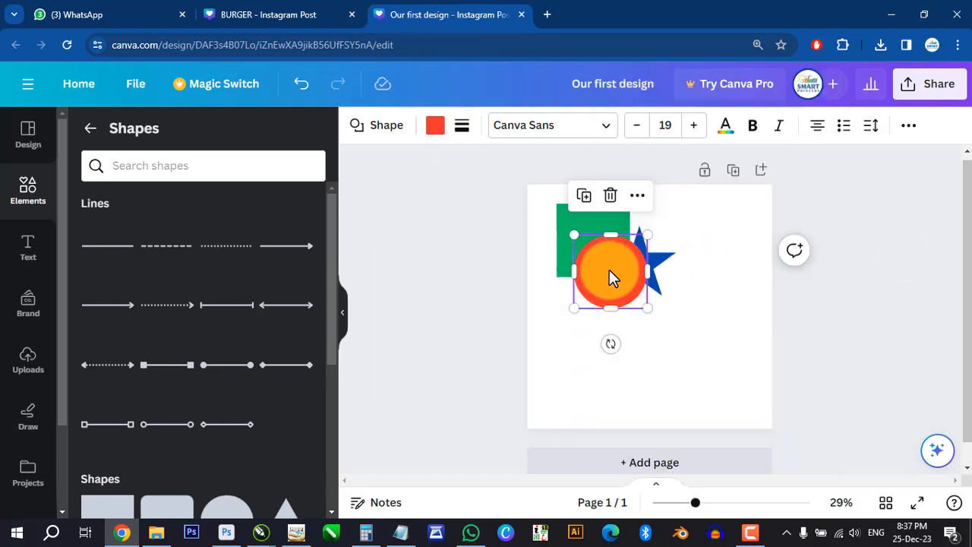
- Shift the red circle slightly to the left and send it backward one layer, behind the green square
{"action": "mouse_move", "coordinate": [610, 270]}
{"action": "left_mouse_down"}
{"action": "mouse_move", "coordinate": [623, 270]}
{"action": "mouse_move", "coordinate": [614, 273]}
{"action": "left_mouse_up"}
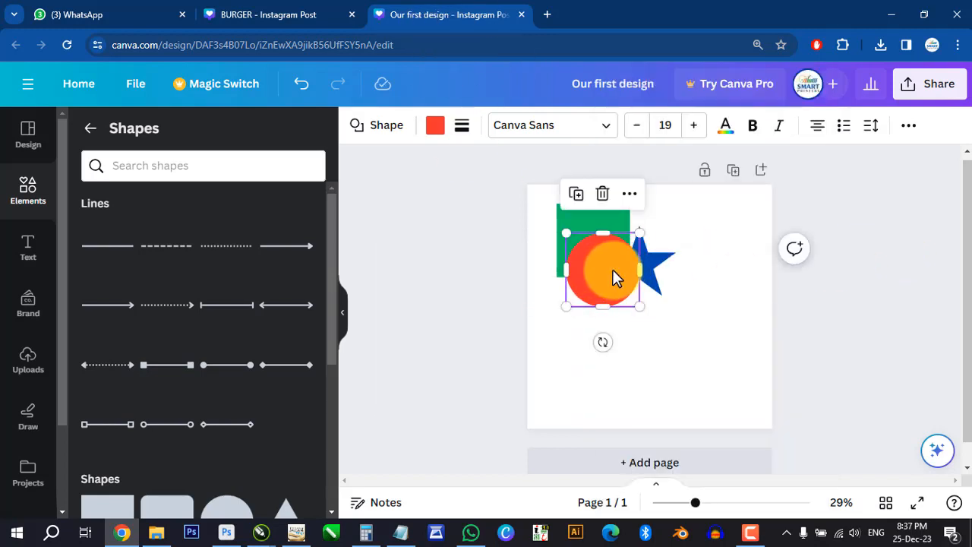
{"action": "right_click", "coordinate": [614, 274]}
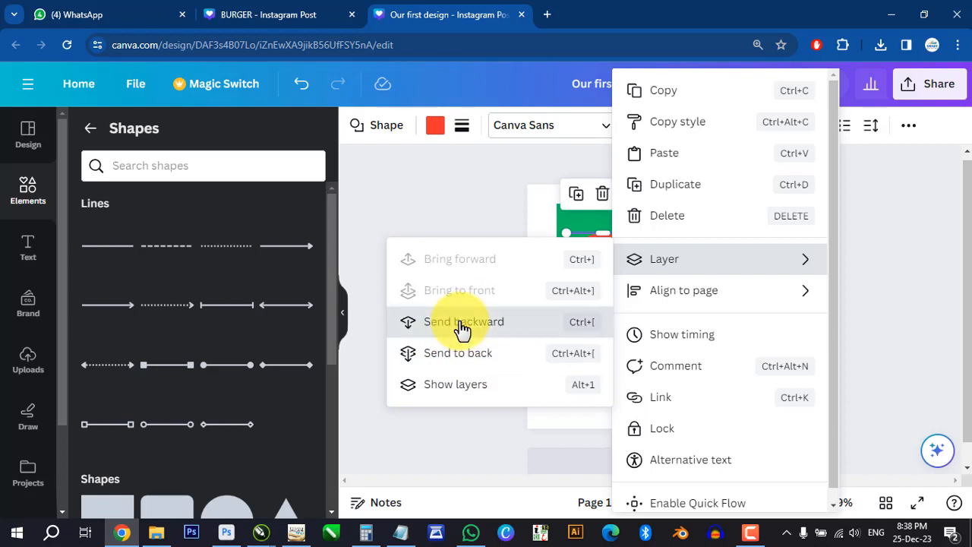
{"action": "left_click", "coordinate": [462, 328]}
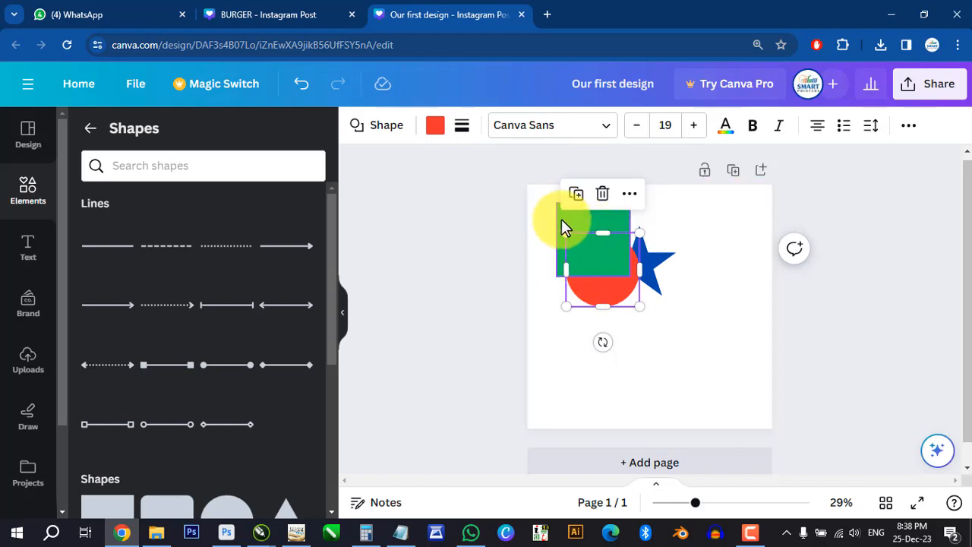
- Send the red circle to the back, behind the blue star as well
{"action": "right_click", "coordinate": [597, 301]}
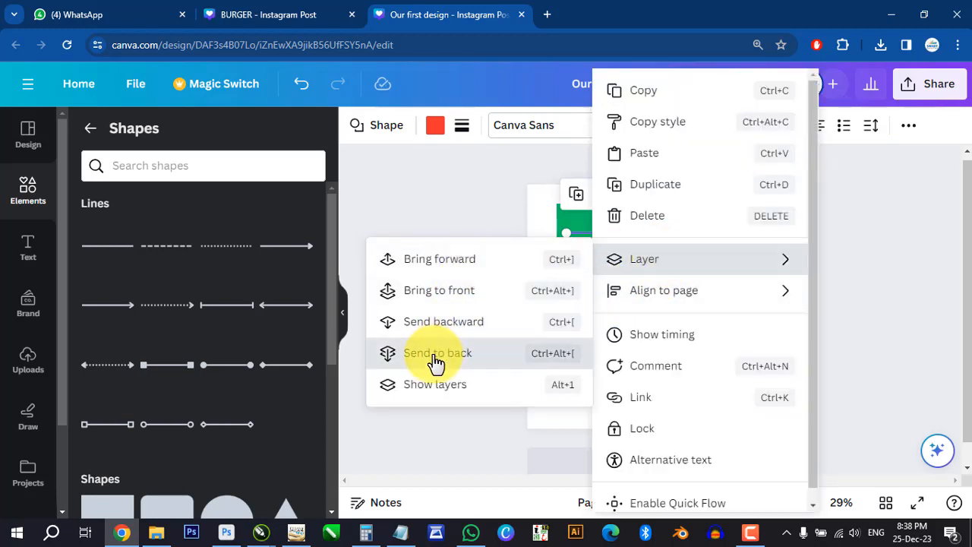
{"action": "left_click", "coordinate": [437, 354]}
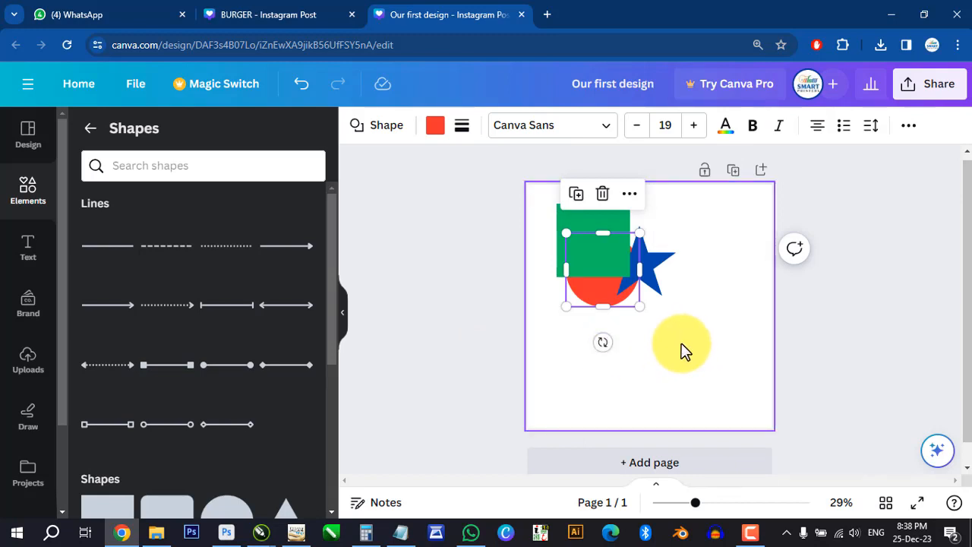
- Show the list of all layers on the page, and undo the last change made
{"action": "right_click", "coordinate": [592, 296]}
{"action": "mouse_move", "coordinate": [665, 262]}
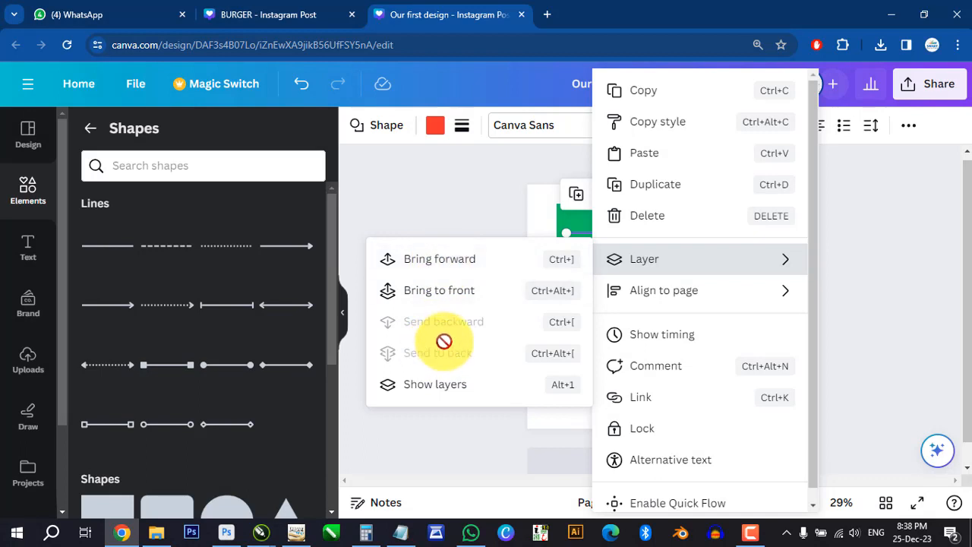
{"action": "left_click", "coordinate": [444, 388]}
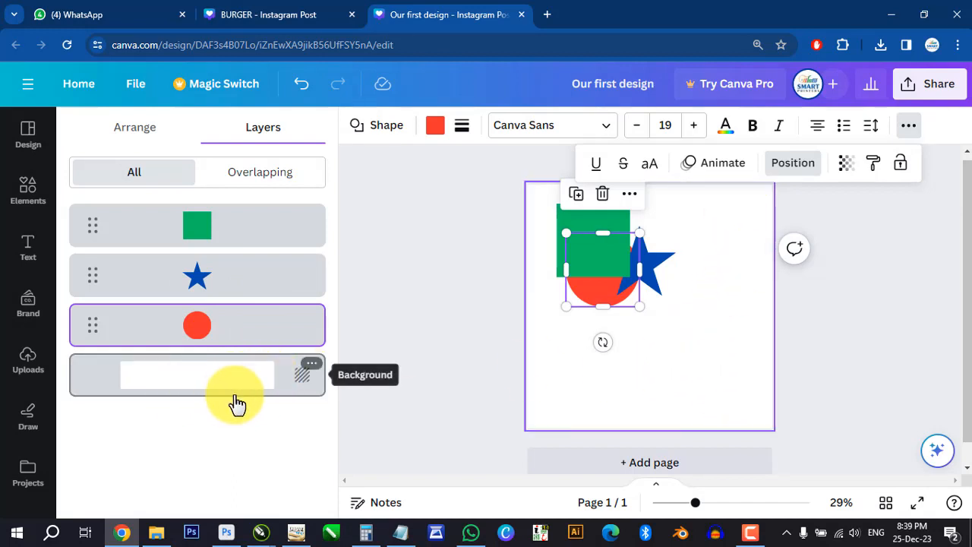
{"action": "key", "text": "ctrl+z"}
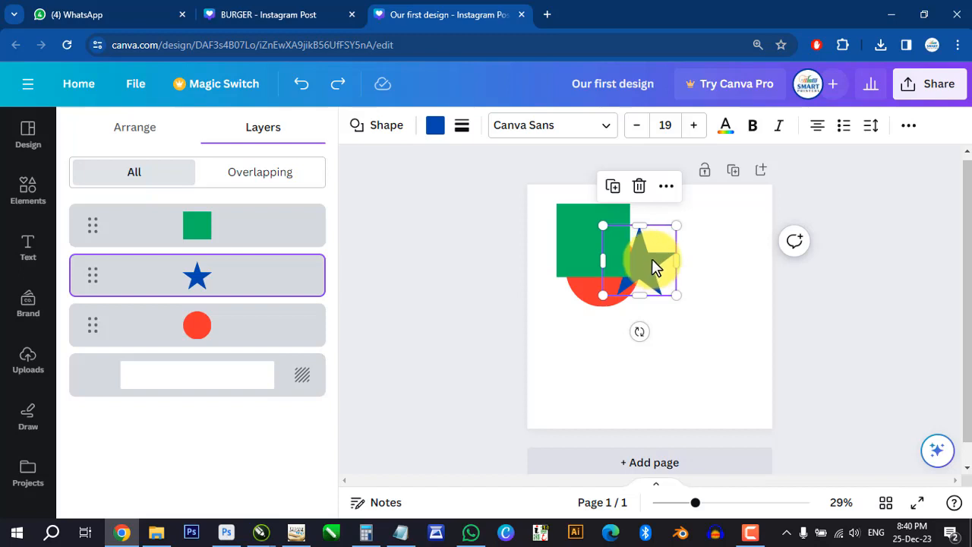
- Separate the shapes by moving the star to the page's lower right and the circle to its lower left
{"action": "left_click_drag", "start_coordinate": [651, 265], "coordinate": [722, 379]}
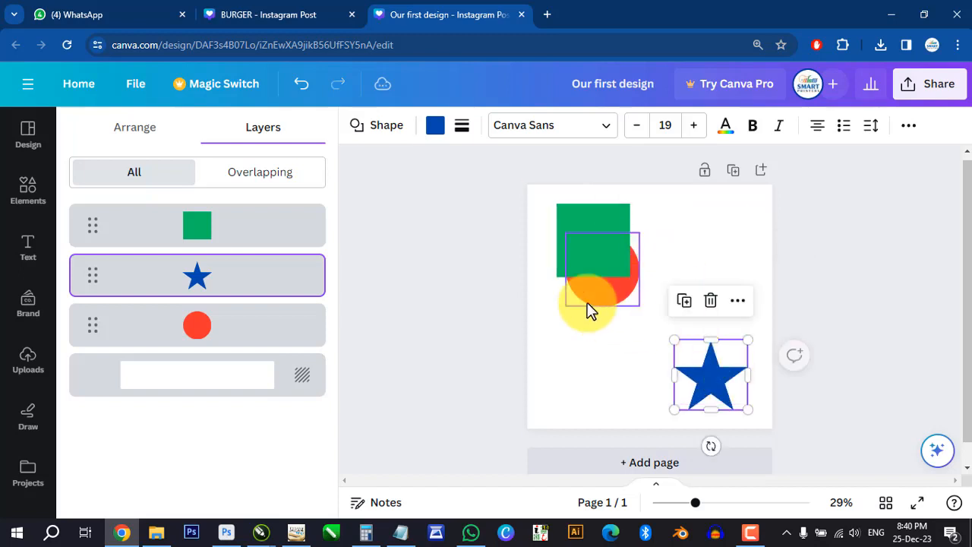
{"action": "left_click_drag", "start_coordinate": [587, 302], "coordinate": [575, 411]}
- Resize the green square from its corner and right edge so that it is slightly wider than tall
{"action": "left_click", "coordinate": [596, 243]}
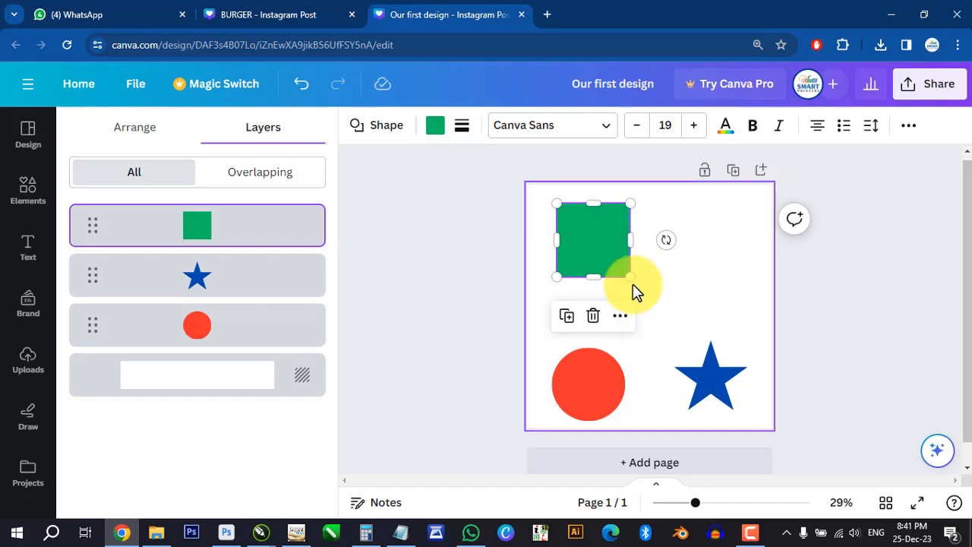
{"action": "mouse_move", "coordinate": [631, 277]}
{"action": "left_mouse_down"}
{"action": "mouse_move", "coordinate": [708, 332]}
{"action": "mouse_move", "coordinate": [737, 326]}
{"action": "mouse_move", "coordinate": [754, 300]}
{"action": "mouse_move", "coordinate": [731, 269]}
{"action": "mouse_move", "coordinate": [674, 265]}
{"action": "mouse_move", "coordinate": [740, 283]}
{"action": "mouse_move", "coordinate": [712, 284]}
{"action": "mouse_move", "coordinate": [720, 317]}
{"action": "mouse_move", "coordinate": [673, 239]}
{"action": "mouse_move", "coordinate": [716, 284]}
{"action": "mouse_move", "coordinate": [647, 258]}
{"action": "mouse_move", "coordinate": [717, 295]}
{"action": "mouse_move", "coordinate": [719, 308]}
{"action": "mouse_move", "coordinate": [644, 267]}
{"action": "left_mouse_up"}
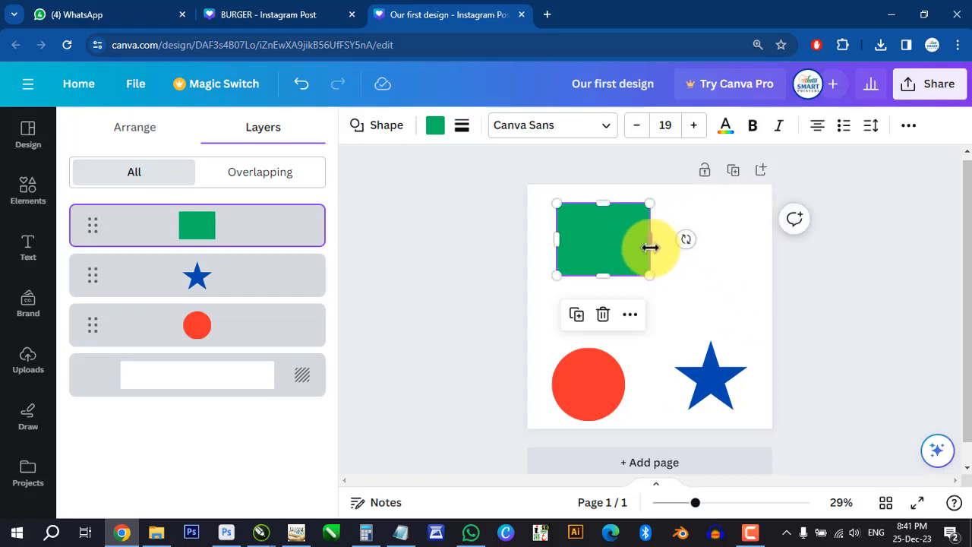
{"action": "mouse_move", "coordinate": [649, 240]}
{"action": "left_mouse_down"}
{"action": "mouse_move", "coordinate": [742, 241]}
{"action": "mouse_move", "coordinate": [575, 238]}
{"action": "mouse_move", "coordinate": [688, 239]}
{"action": "mouse_move", "coordinate": [625, 238]}
{"action": "mouse_move", "coordinate": [634, 240]}
{"action": "left_mouse_up"}
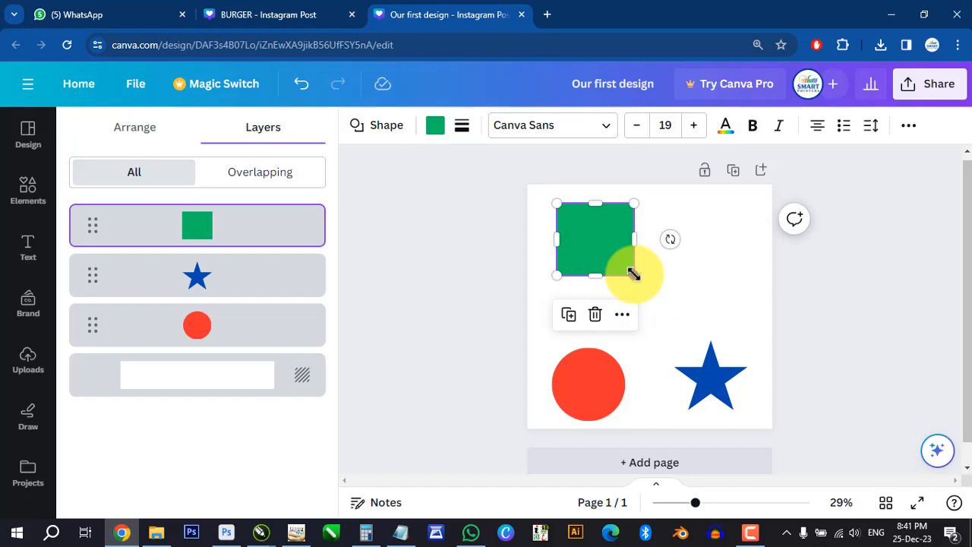
- Try enlarging the green square from its lower-right corner, undo that, and scale it down slightly instead
{"action": "left_click_drag", "start_coordinate": [636, 277], "coordinate": [709, 301]}
{"action": "key", "text": "ctrl+z"}
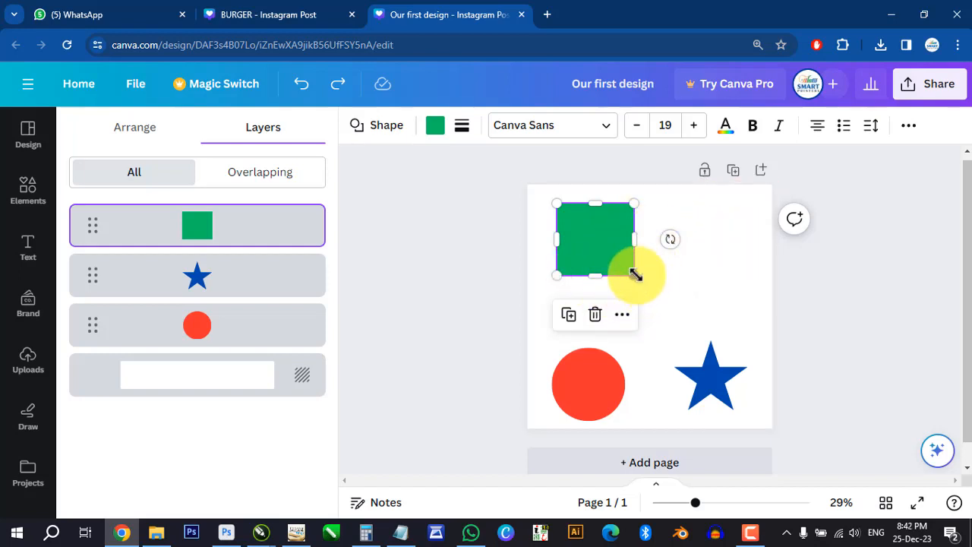
{"action": "left_click_drag", "start_coordinate": [635, 278], "coordinate": [635, 256]}
- Scale the red circle proportionally from its upper-right corner until it is slightly larger
{"action": "left_click", "coordinate": [621, 386]}
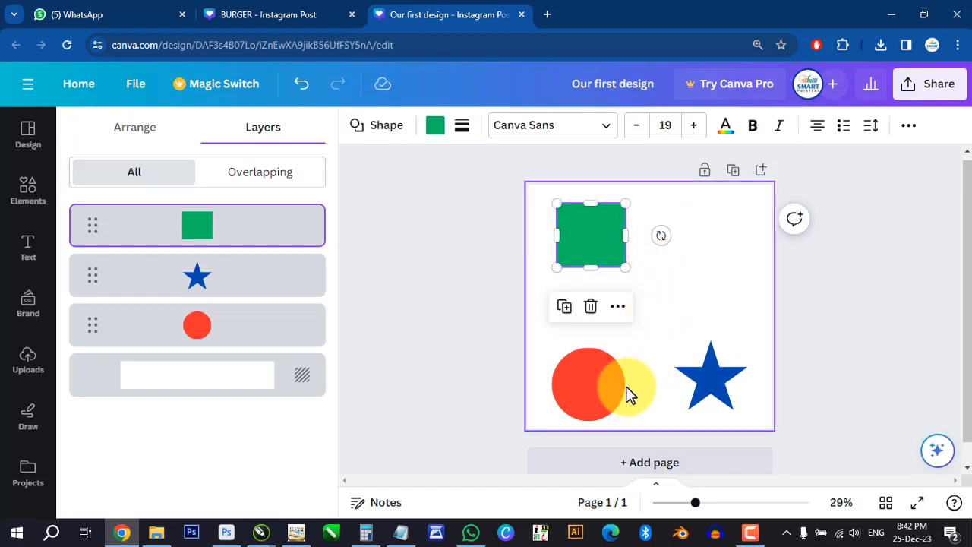
{"action": "left_click_drag", "start_coordinate": [624, 347], "coordinate": [668, 348]}
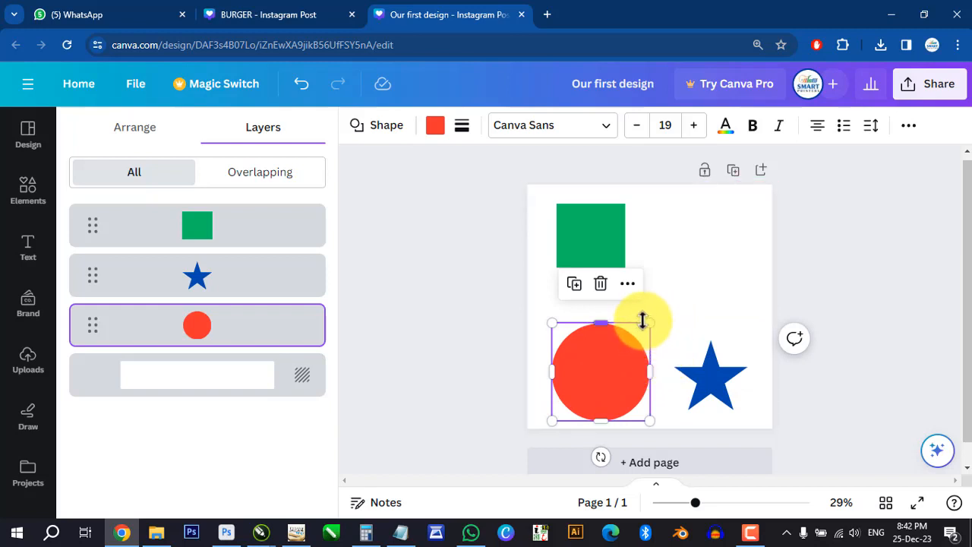
{"action": "left_click_drag", "start_coordinate": [652, 324], "coordinate": [646, 356]}
- Enlarge the green square slightly from its lower-right corner and rotate it so that it stands as a diamond
{"action": "left_click", "coordinate": [611, 255]}
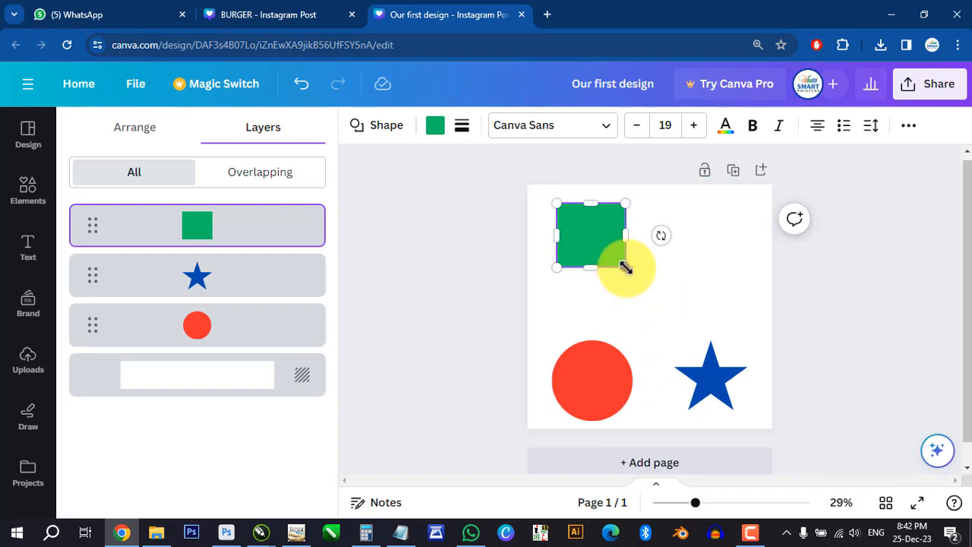
{"action": "mouse_move", "coordinate": [624, 267]}
{"action": "left_mouse_down"}
{"action": "mouse_move", "coordinate": [679, 312]}
{"action": "mouse_move", "coordinate": [618, 243]}
{"action": "mouse_move", "coordinate": [658, 300]}
{"action": "mouse_move", "coordinate": [634, 274]}
{"action": "left_mouse_up"}
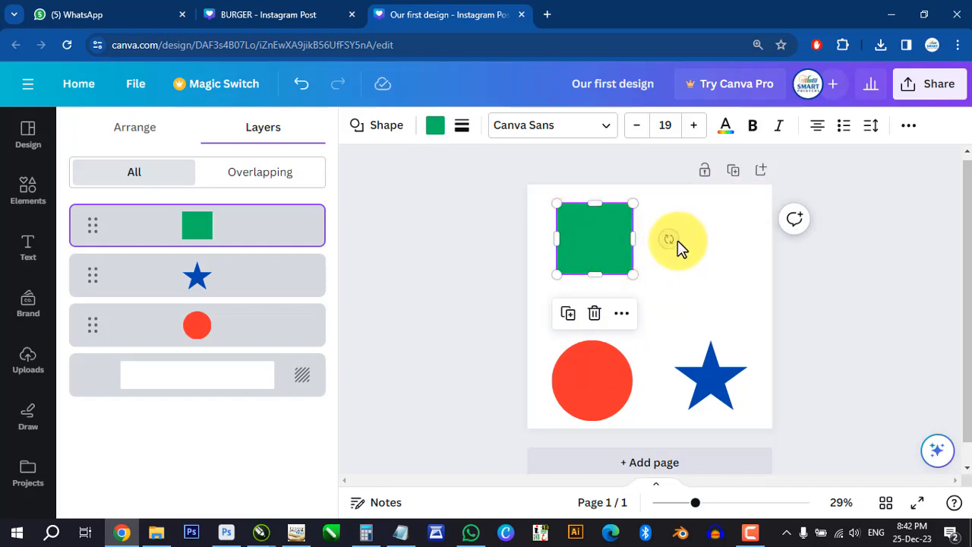
{"action": "left_click_drag", "start_coordinate": [673, 237], "coordinate": [541, 247]}
- Rotate the blue star freely, leaving it tilted a few degrees counterclockwise
{"action": "left_click", "coordinate": [607, 383]}
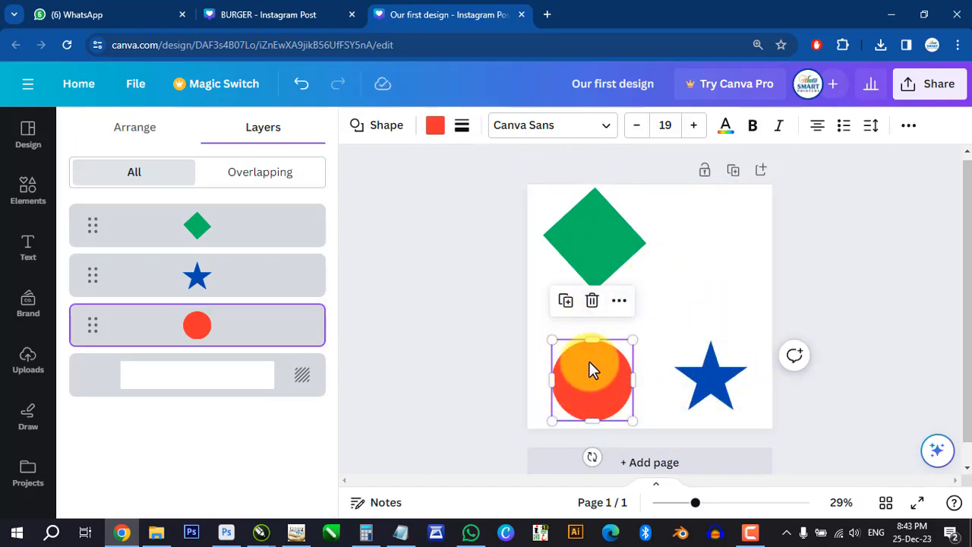
{"action": "left_click", "coordinate": [710, 378]}
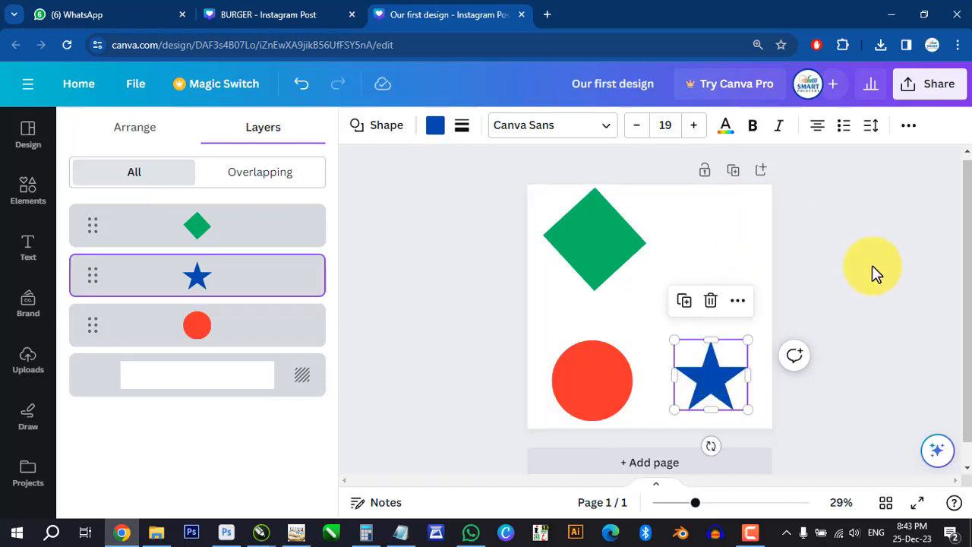
{"action": "left_click", "coordinate": [724, 365]}
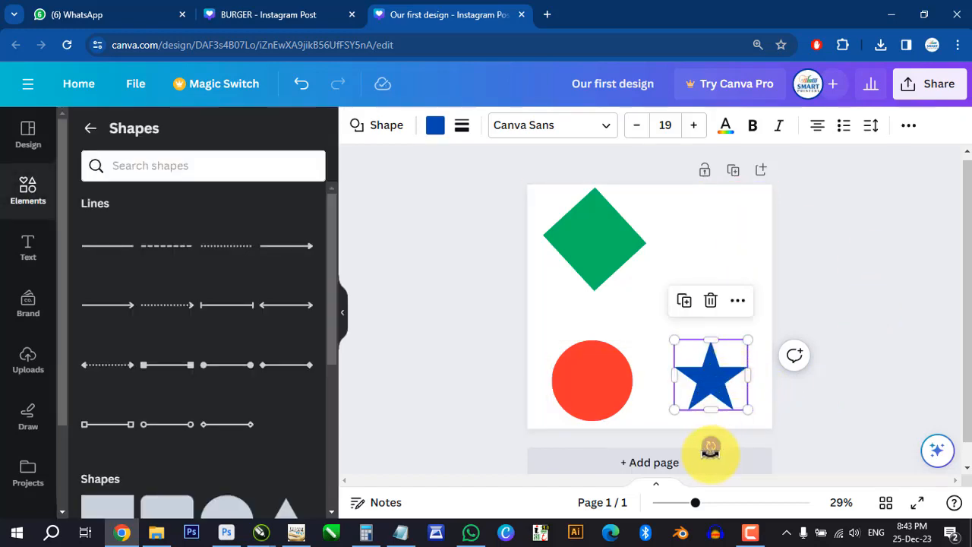
{"action": "left_click_drag", "start_coordinate": [710, 449], "coordinate": [692, 347]}
{"action": "left_click_drag", "start_coordinate": [692, 347], "coordinate": [718, 445]}
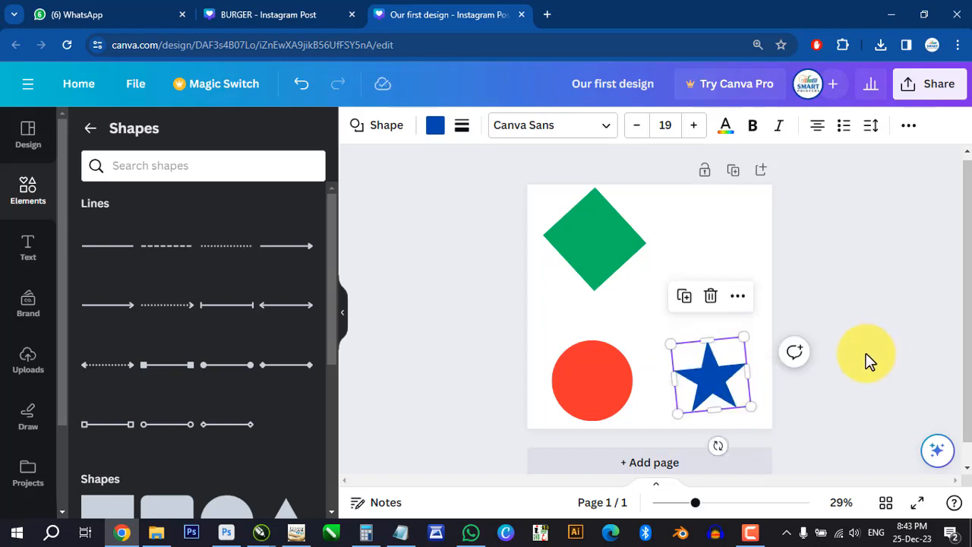